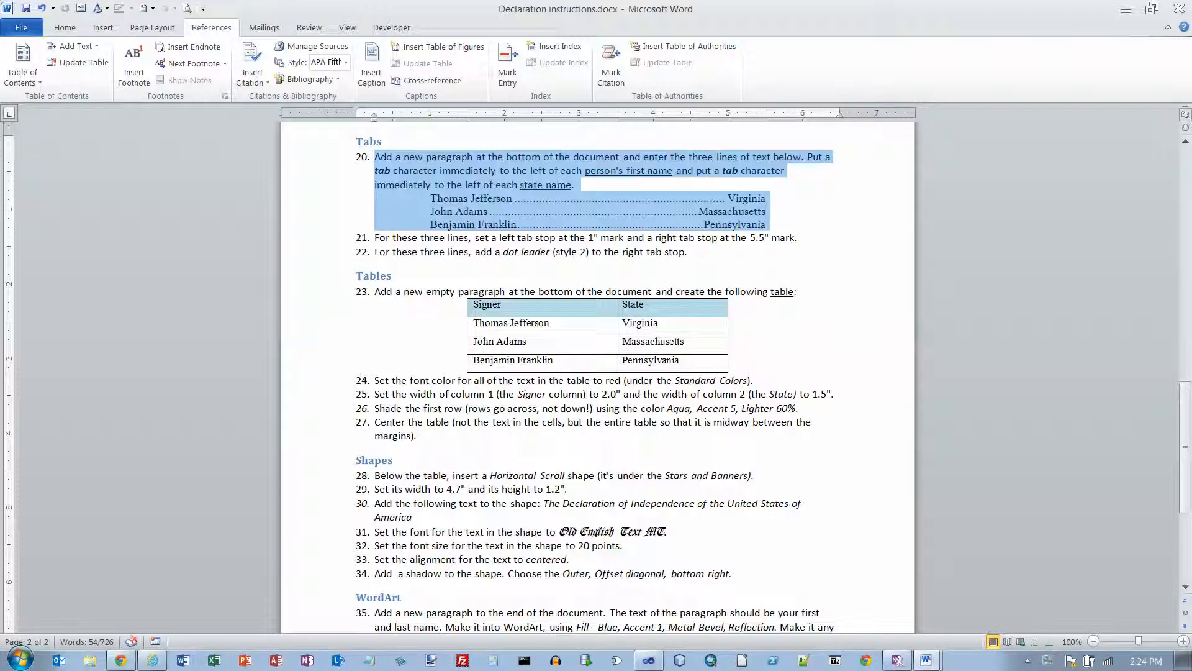
Step: Check where the names and states start in the sample tab lines of the instructions, and switch to the declaration document
left_click(431, 199)
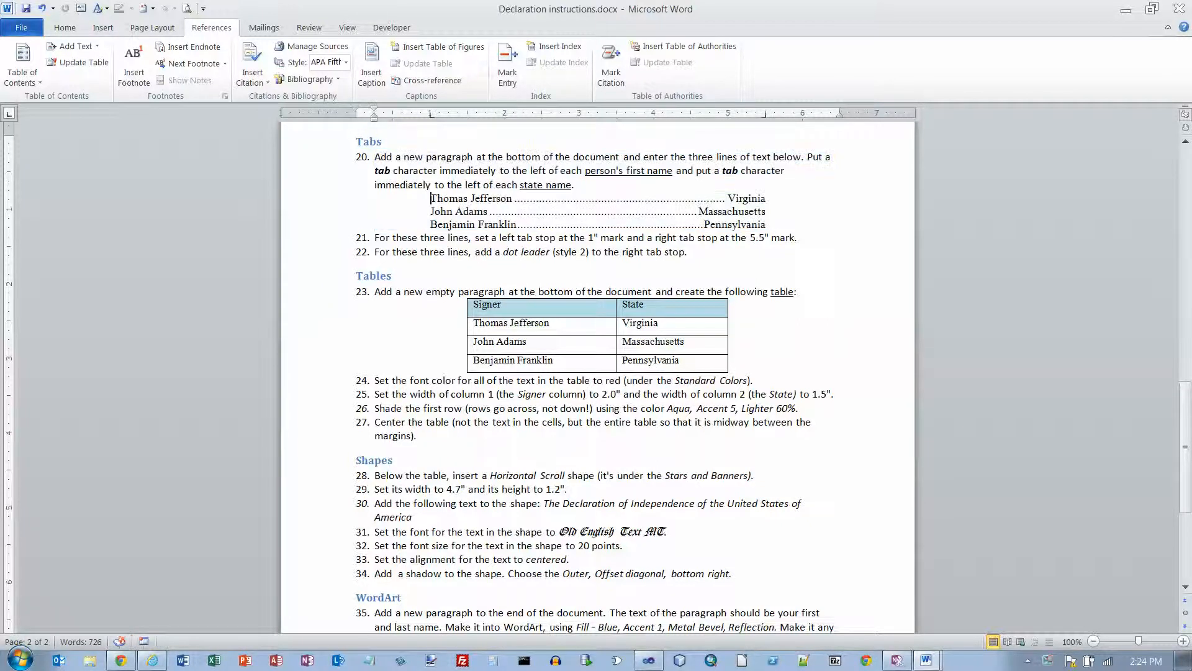
left_click(728, 199)
key("shift+Left")
key("alt+Tab")
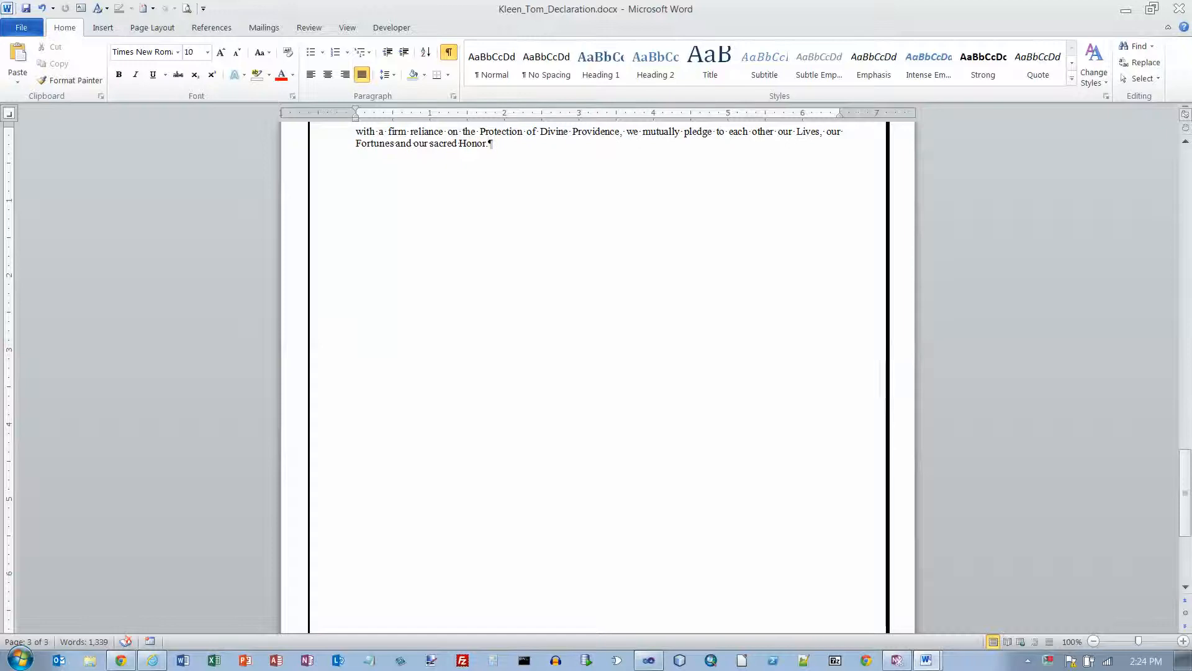
Step: Add an empty paragraph at the end of the document, followed by a line with tabs before "Thomas Jefferson" and "Virginia"
key("Return")
key("Return")
key("Tab")
type("Thomas Jefferson")
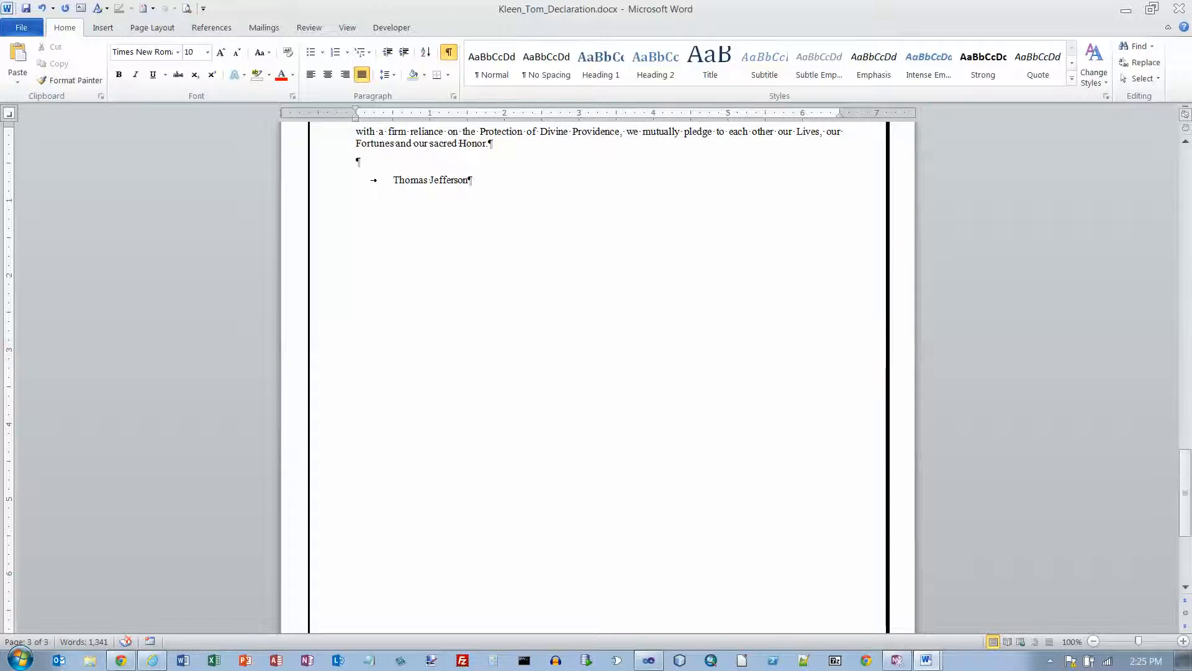
type("Virginia")
key("Return")
key("Tab")
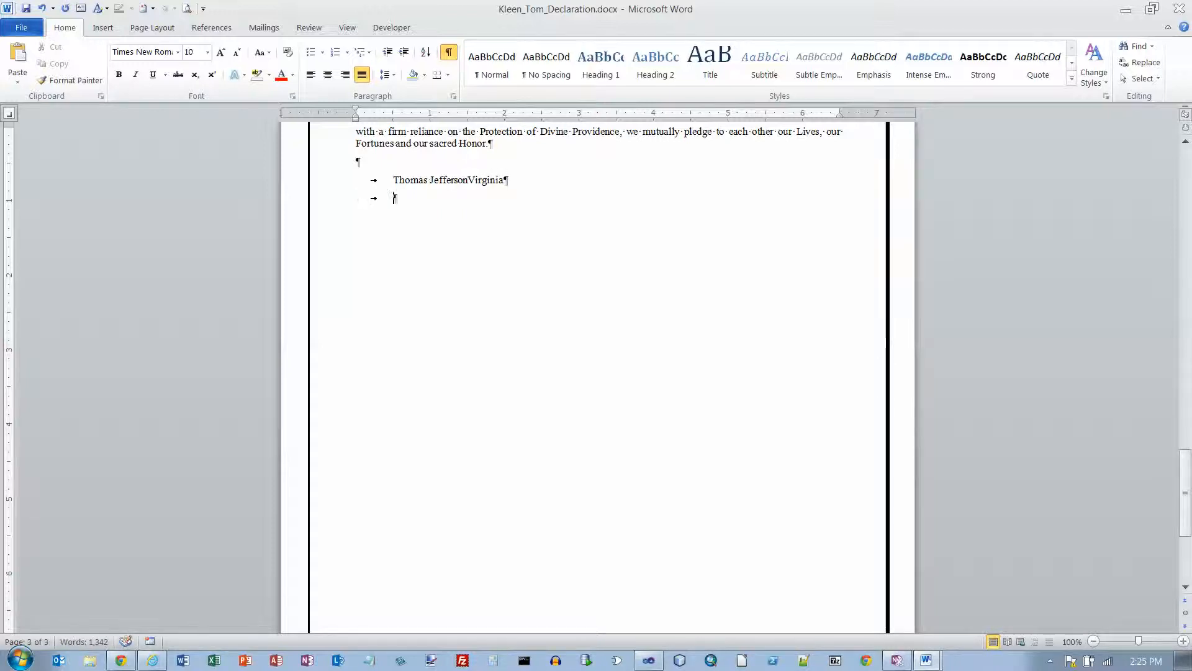
Step: Enter the lines "John Adams", "Massachusetts" and "Benjamin Franklin", "Pennsylvania", with a tab before each name and state
type("John Adams\t")
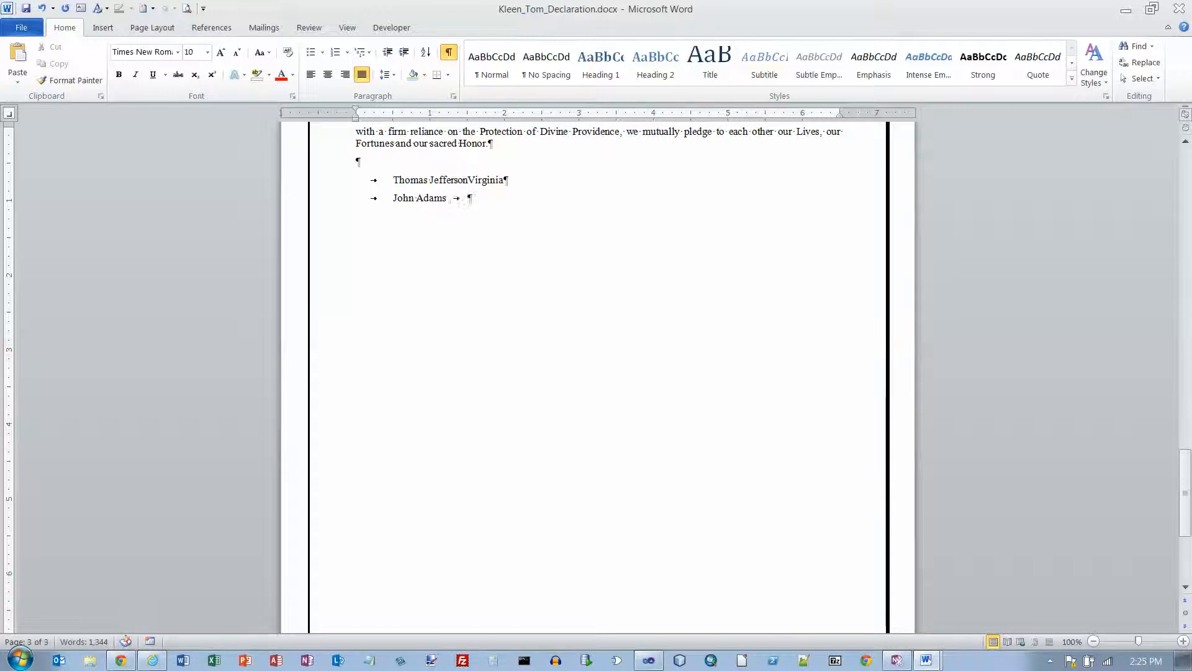
type("Massachusetts")
key("Return")
key("Tab")
type("Benj")
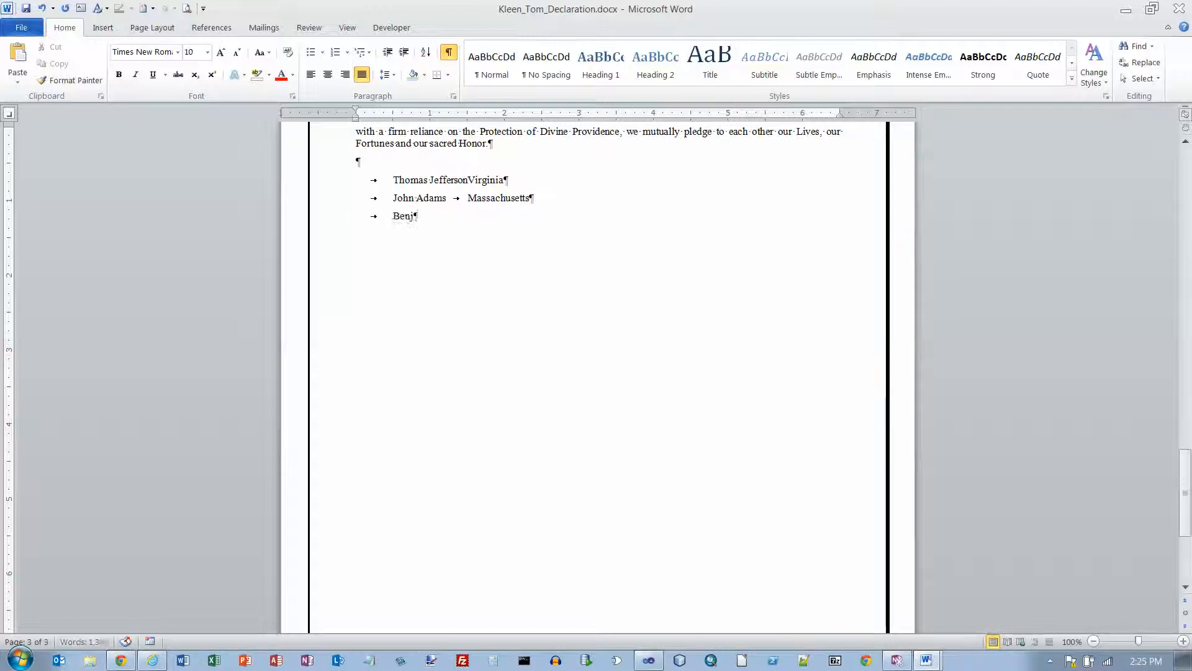
type("amin Franklin")
key("Tab")
type("Pennsylvania")
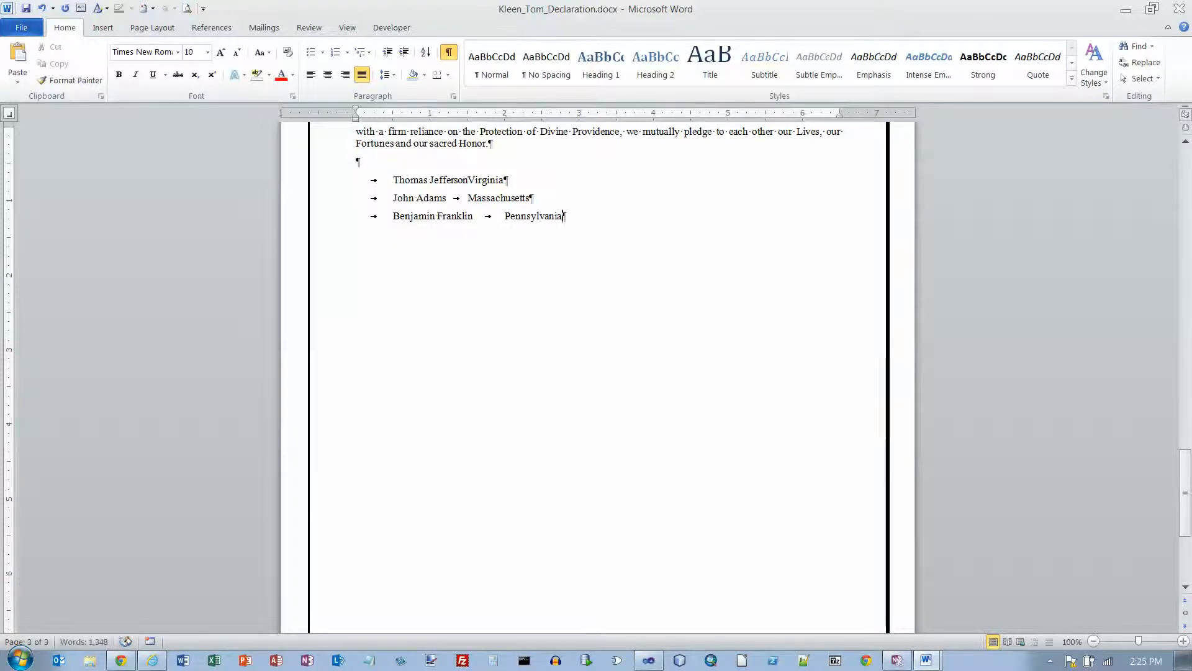
Step: Set a left tab stop at 1" without a leader for the three signer lines
left_click_drag(340, 180, 340, 217)
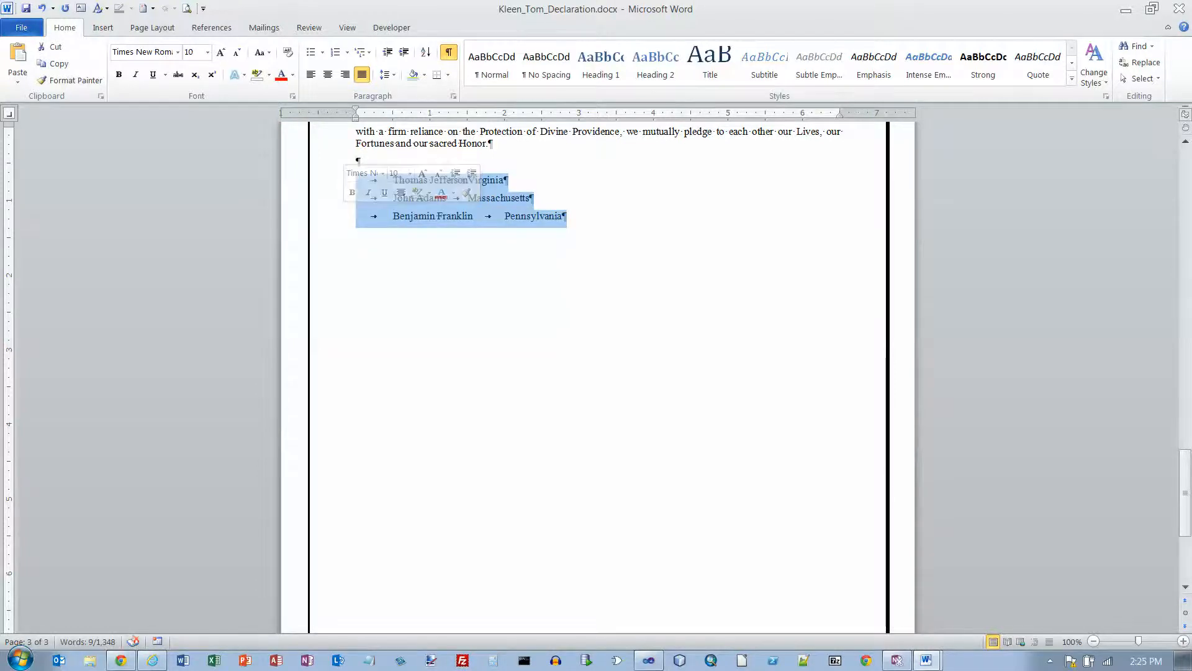
left_click(340, 164)
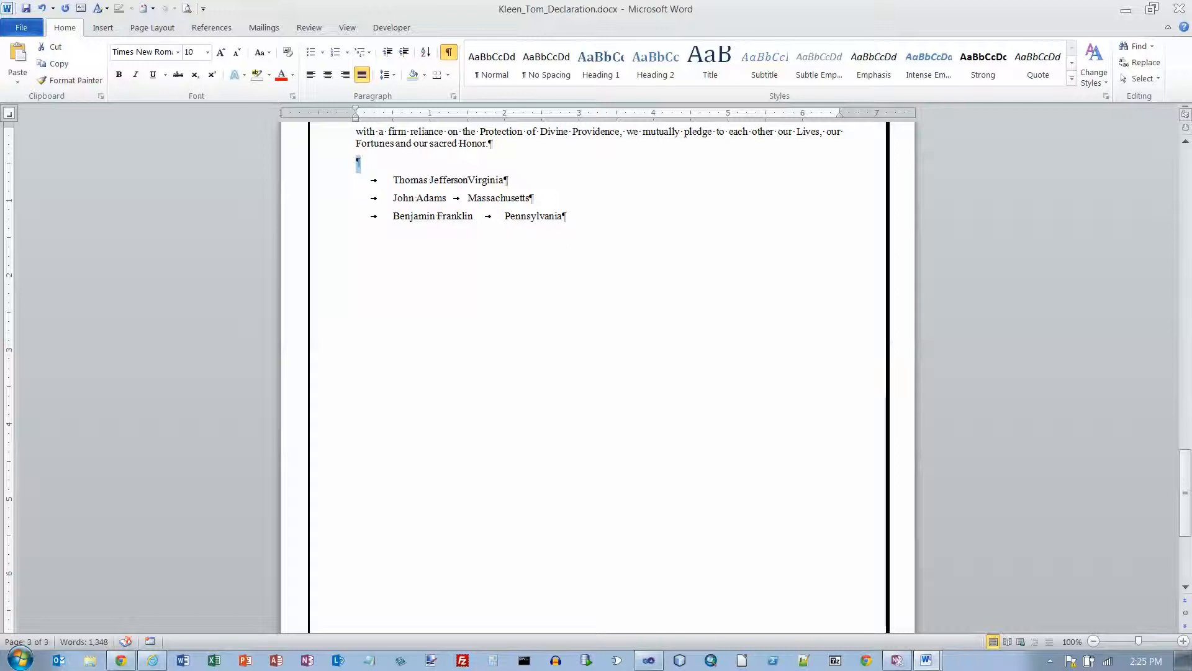
left_click_drag(341, 180, 341, 216)
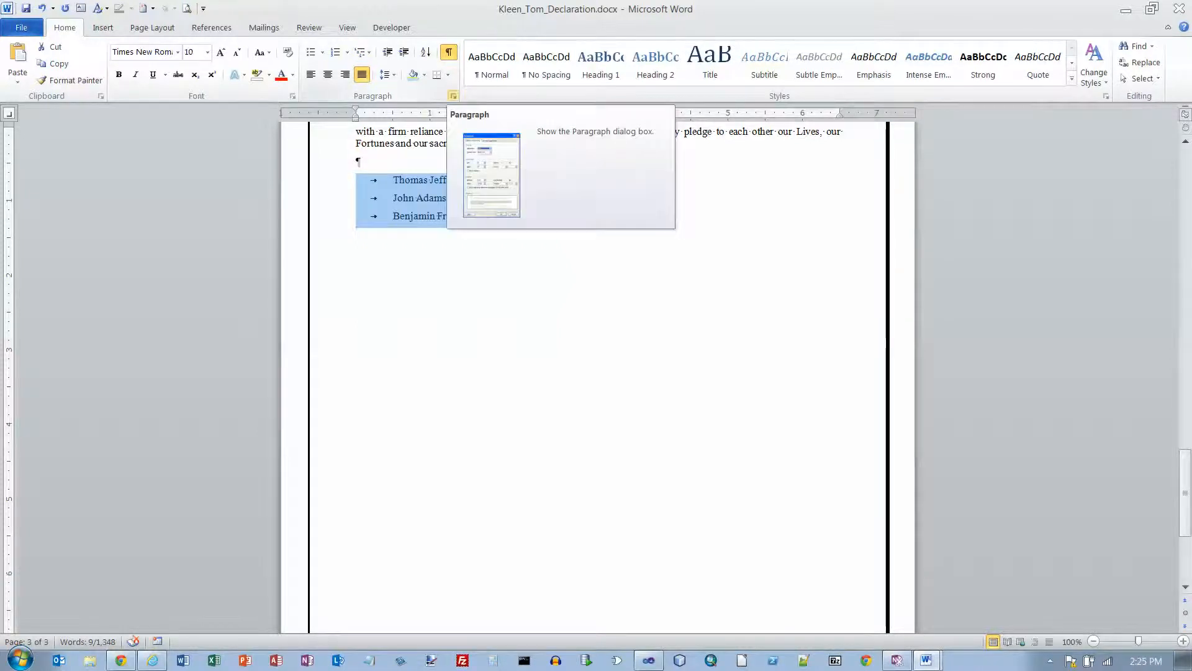
left_click(453, 96)
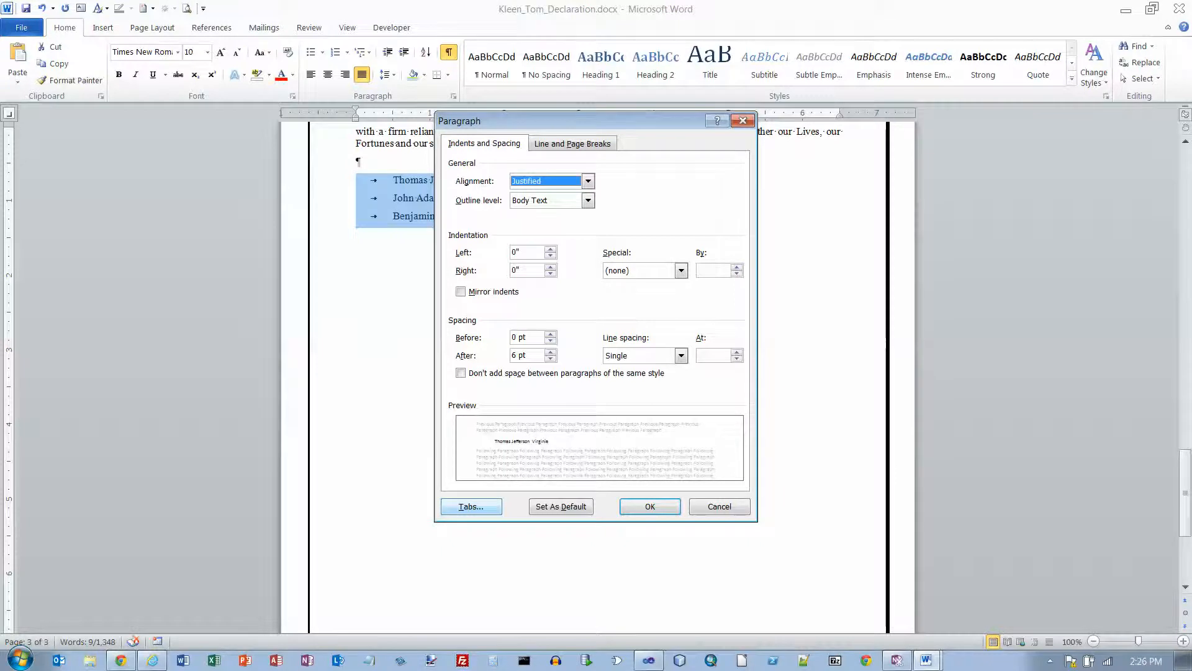
left_click(471, 506)
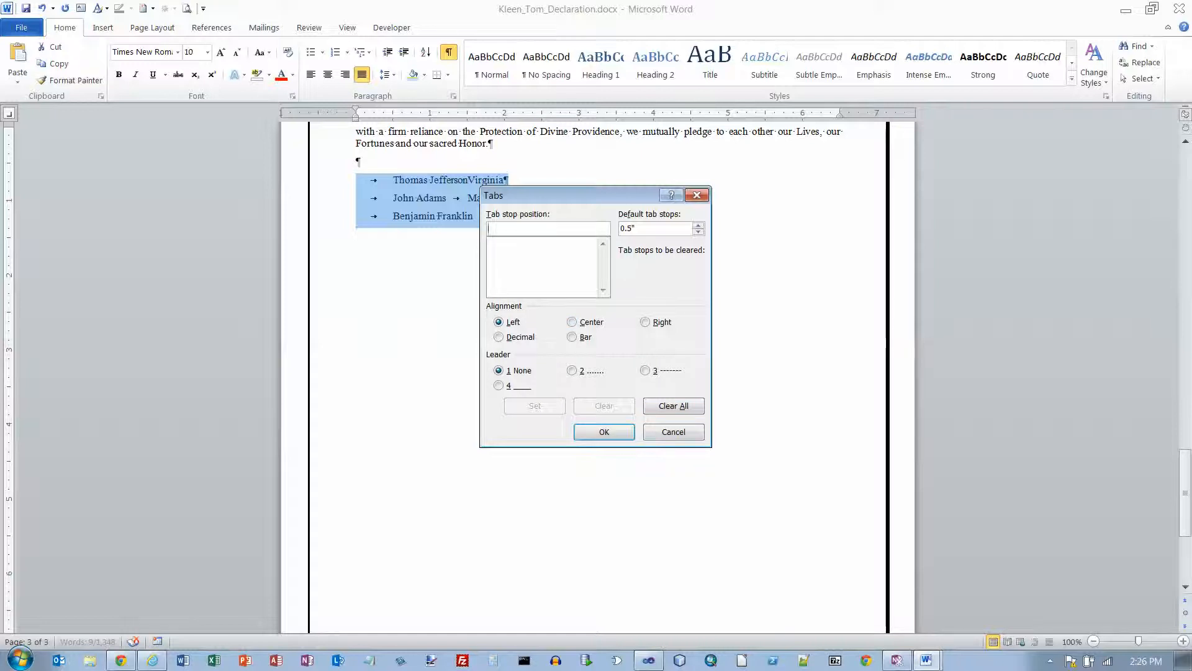
type("1")
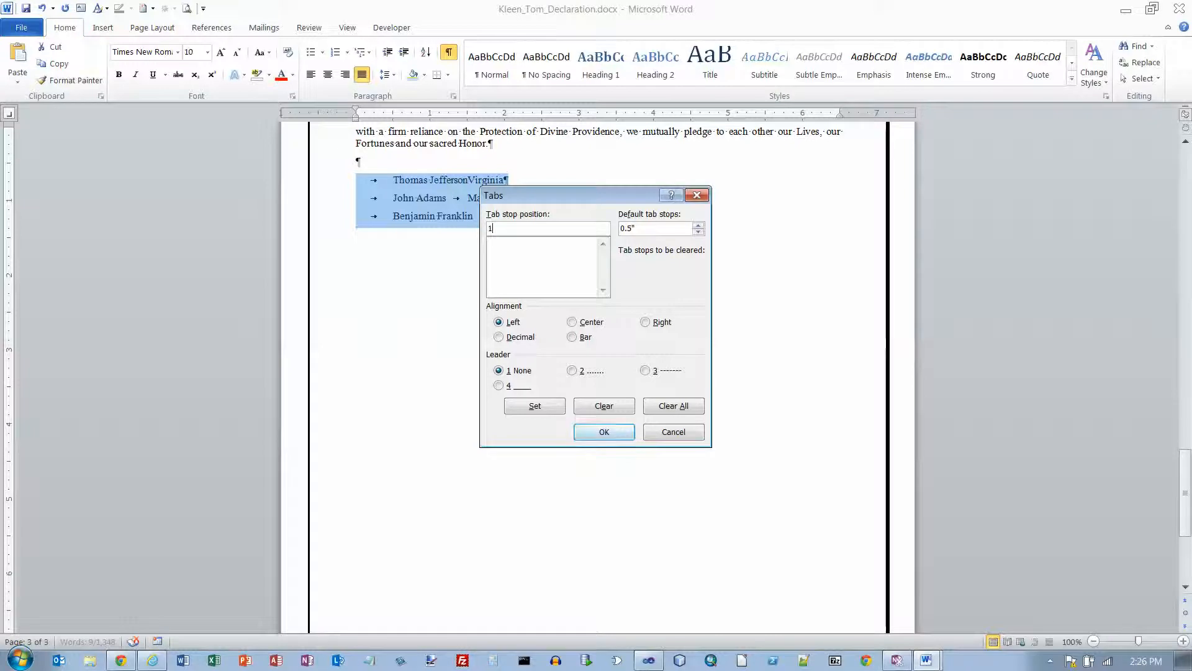
left_click(534, 406)
Step: Add a right tab stop at 5.5" with dot leader style 2 to the three signer lines
key("alt+r")
key("alt+2")
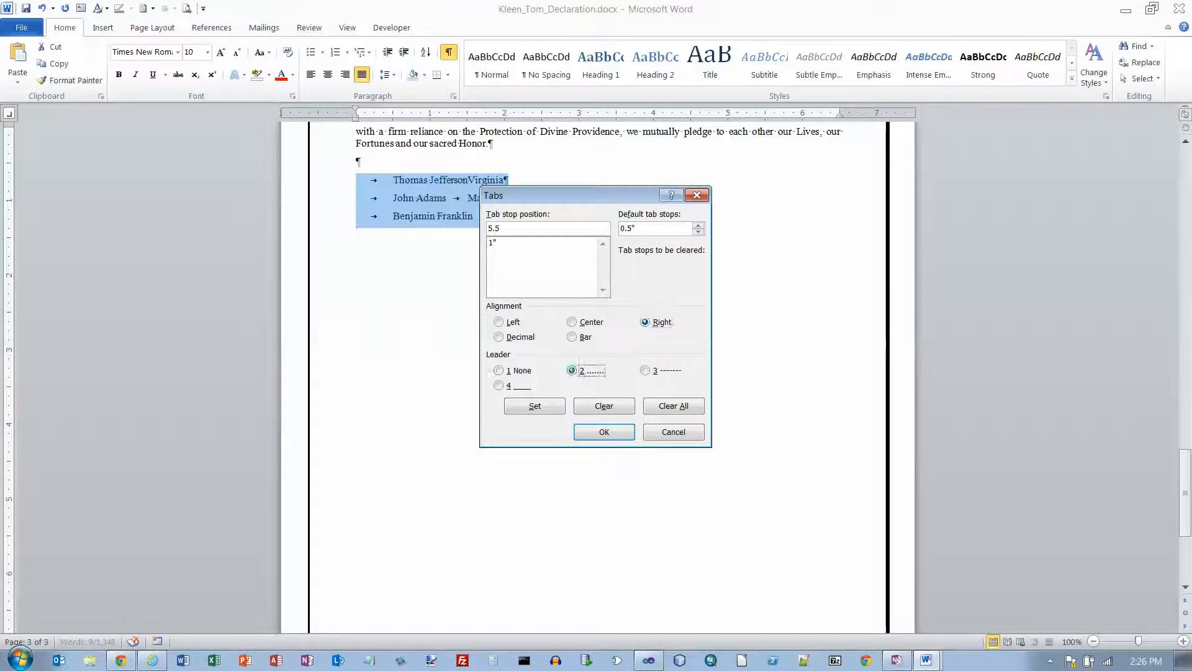
key("Return")
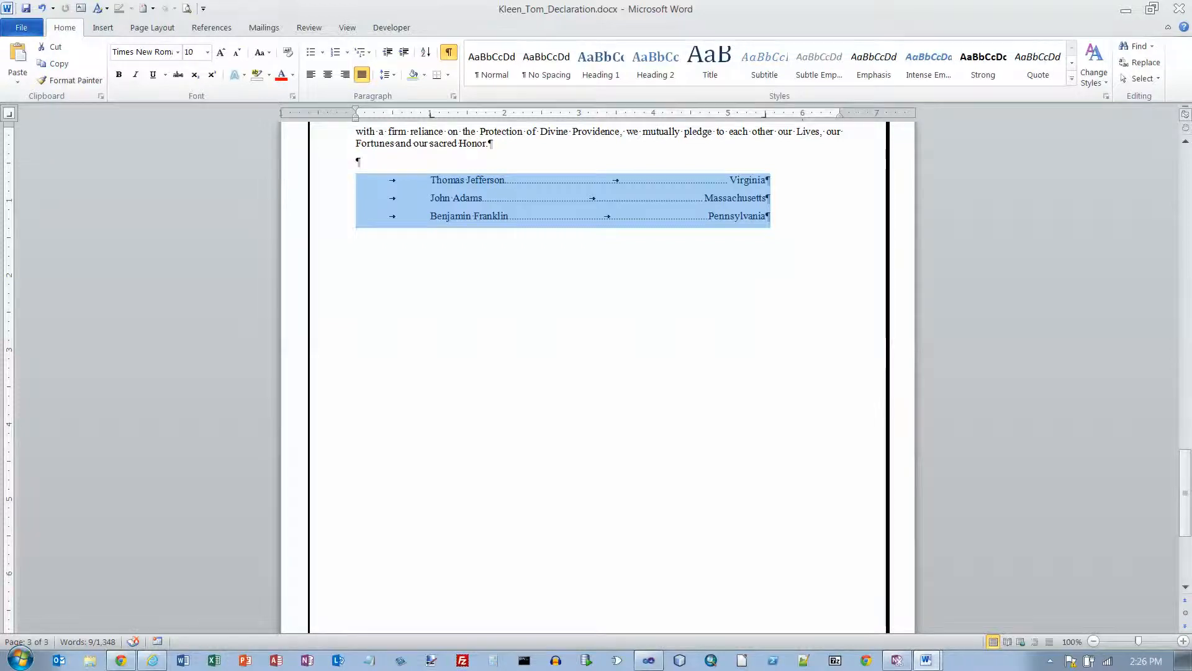
left_click_drag(431, 115, 430, 115)
left_click_drag(431, 115, 430, 115)
left_click_drag(765, 115, 765, 114)
Step: Add two empty paragraphs below the Benjamin Franklin line
left_click(768, 216)
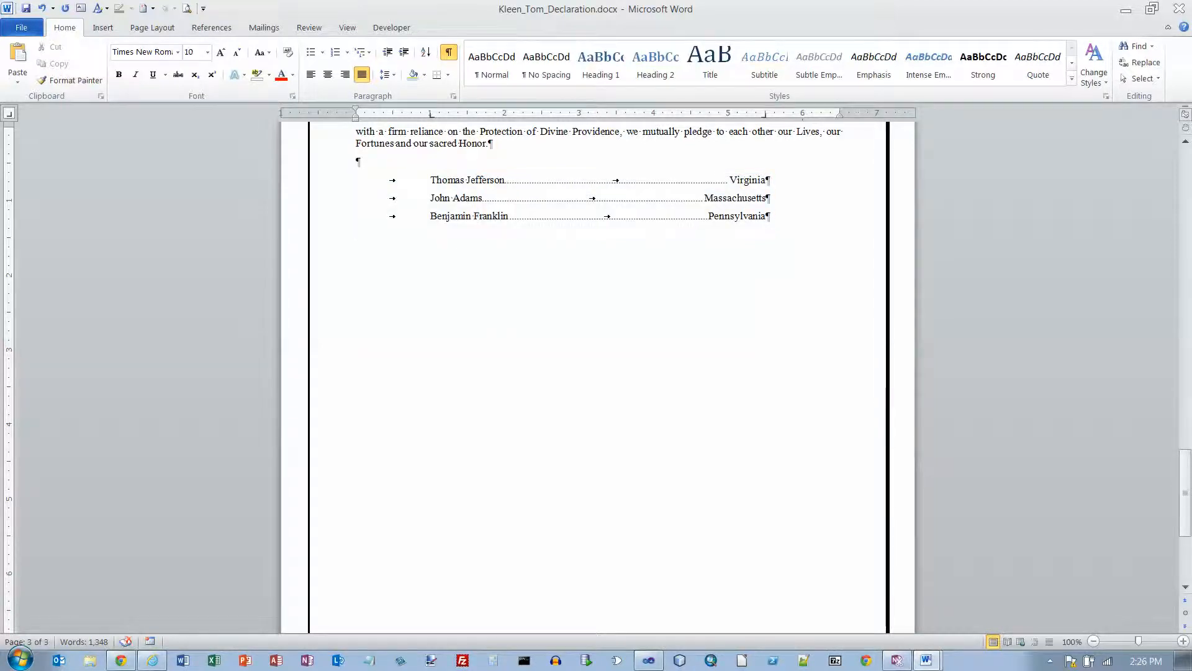
key("Return")
key("Return")
Step: Switch to the instructions document and apply strikethrough to items 20 to 22, including the three sample lines
key("alt+Tab")
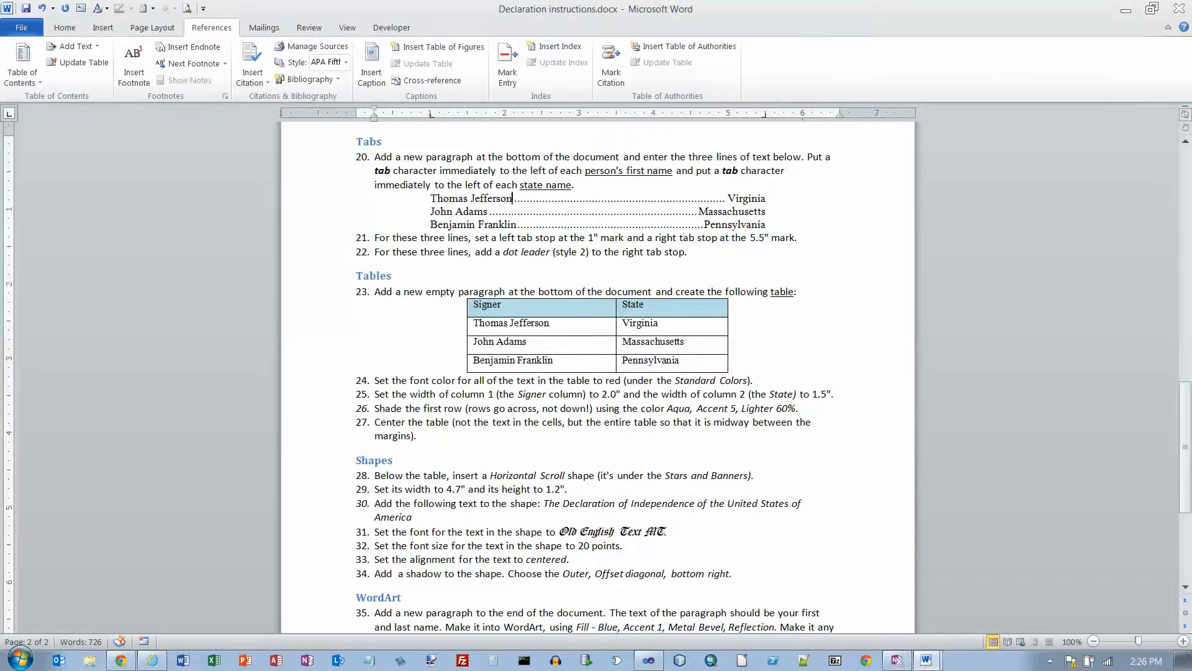
left_click_drag(380, 157, 693, 251)
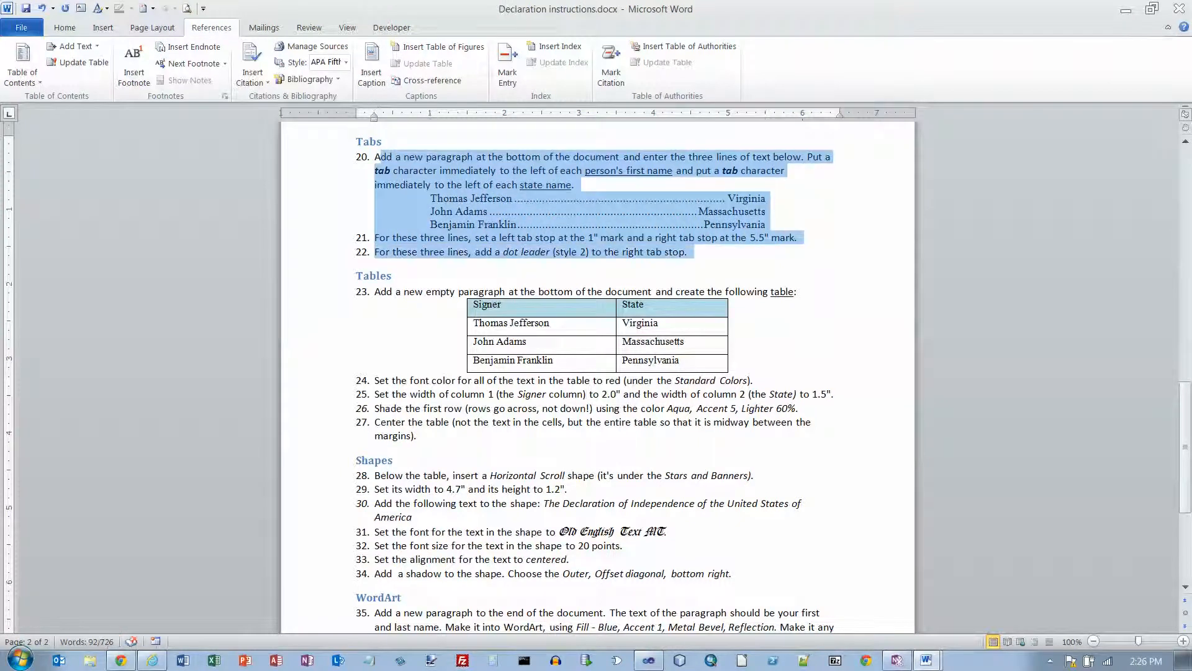
left_click_drag(374, 157, 694, 252)
left_click(65, 27)
left_click(178, 74)
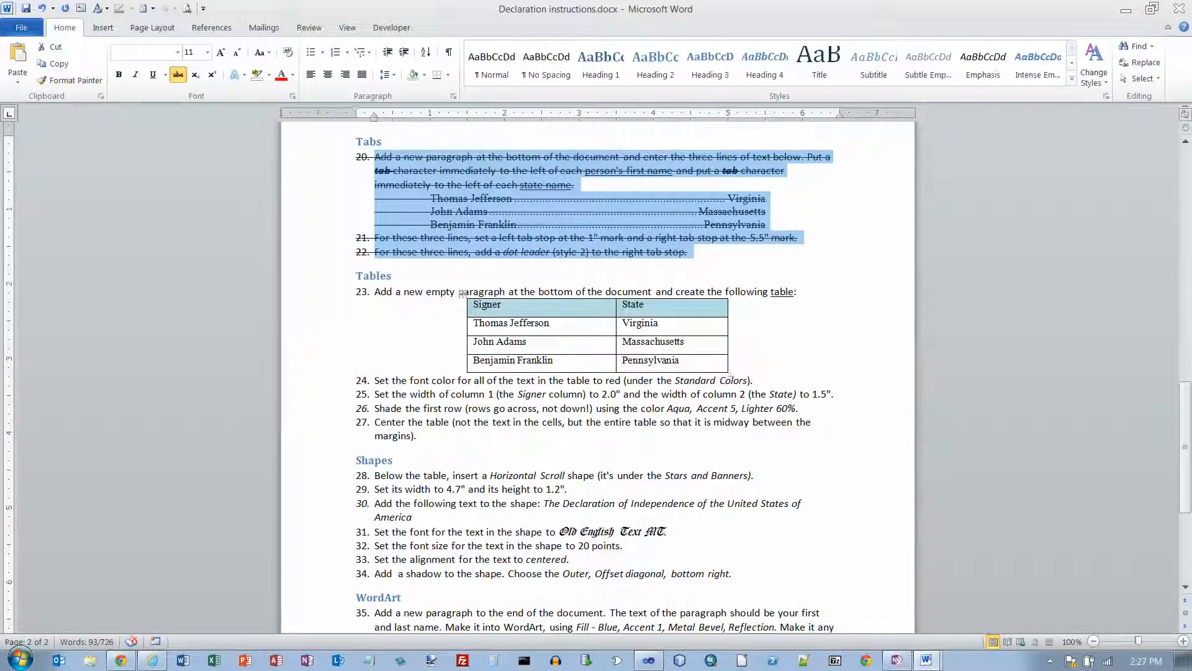
left_click(539, 291)
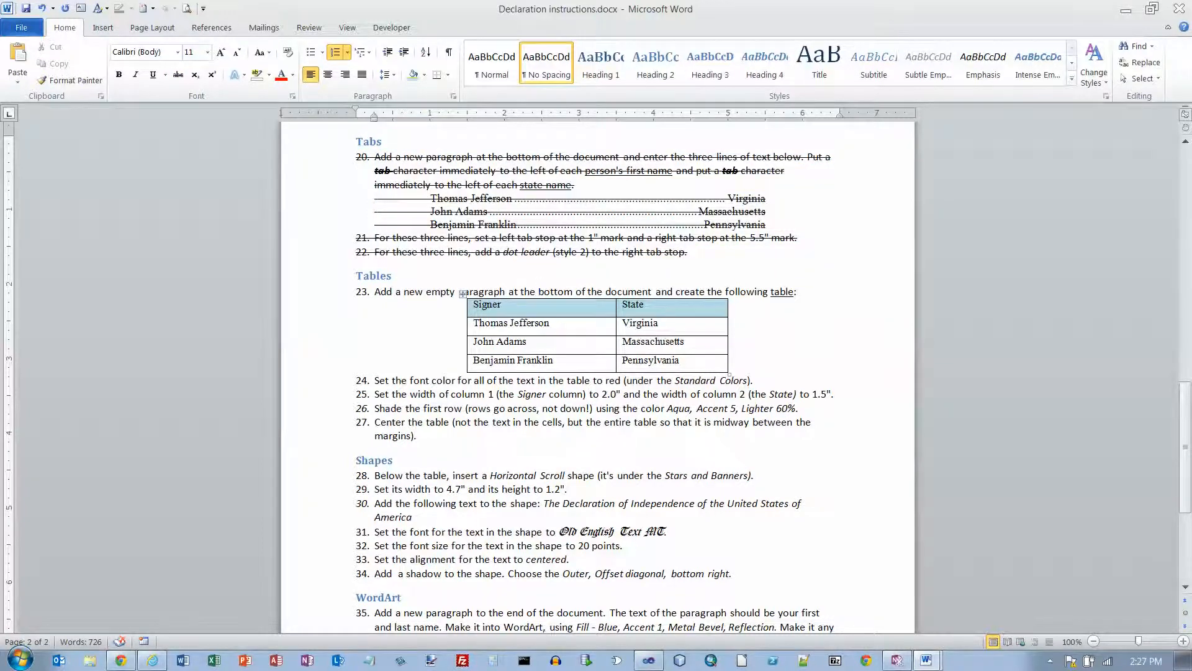
Step: Switch back to the declaration document and copy the three signer lines into the last empty paragraph
key("alt+Tab")
left_click_drag(357, 180, 772, 217)
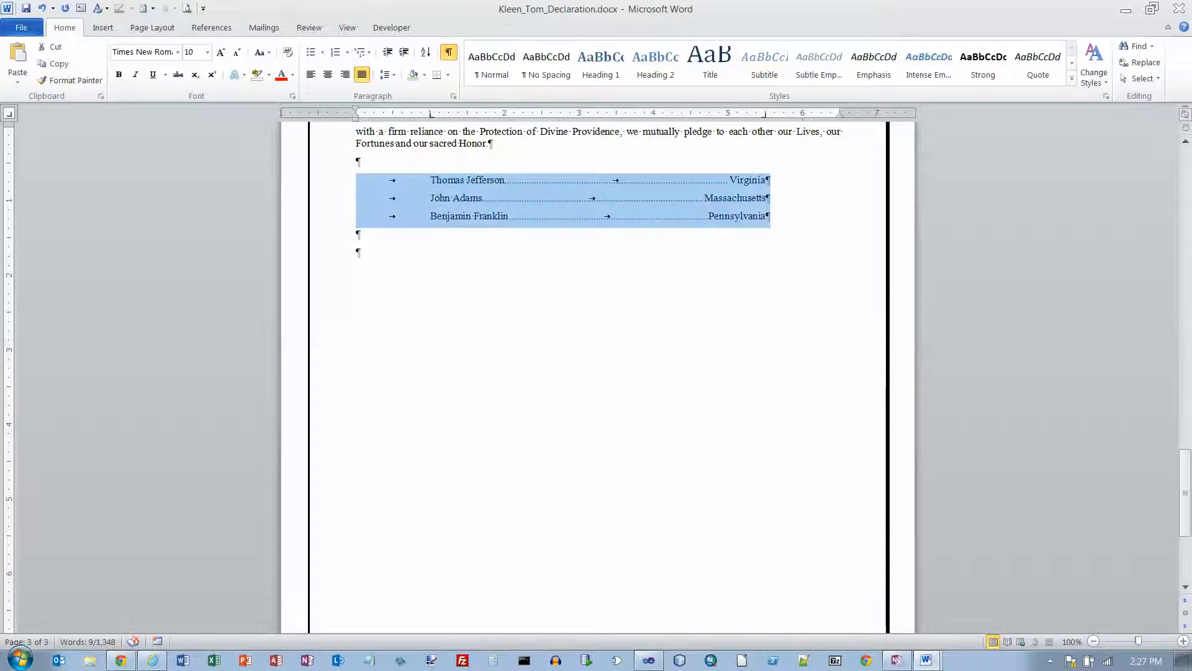
left_click(53, 63)
left_click(357, 251)
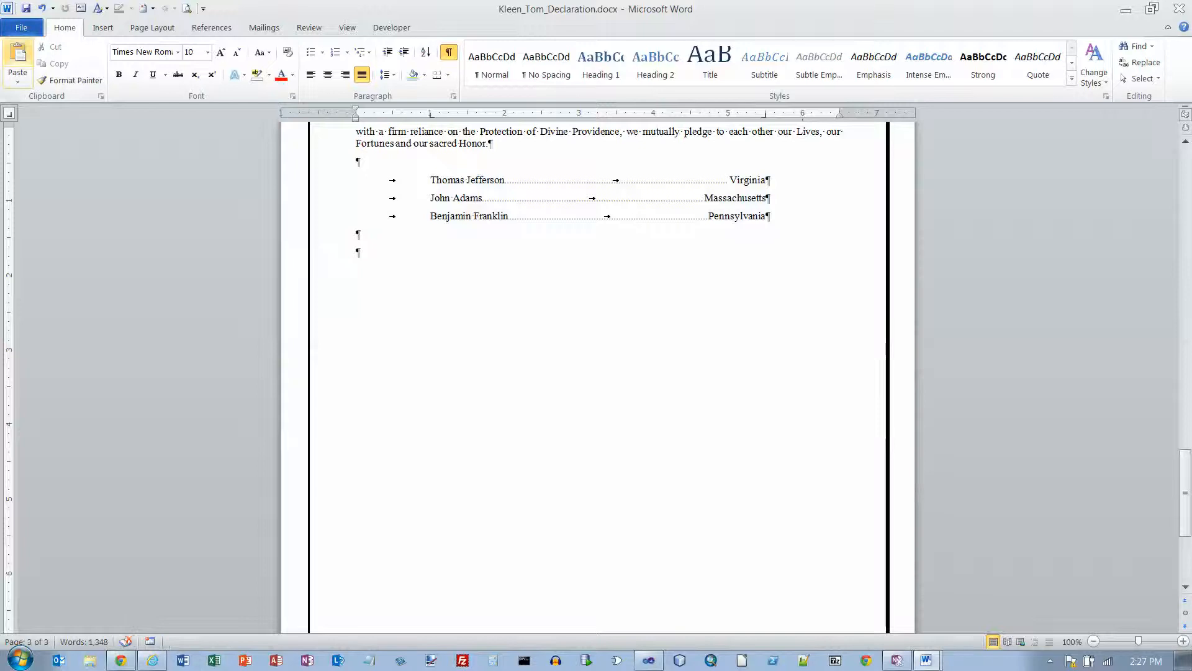
key("ctrl+v")
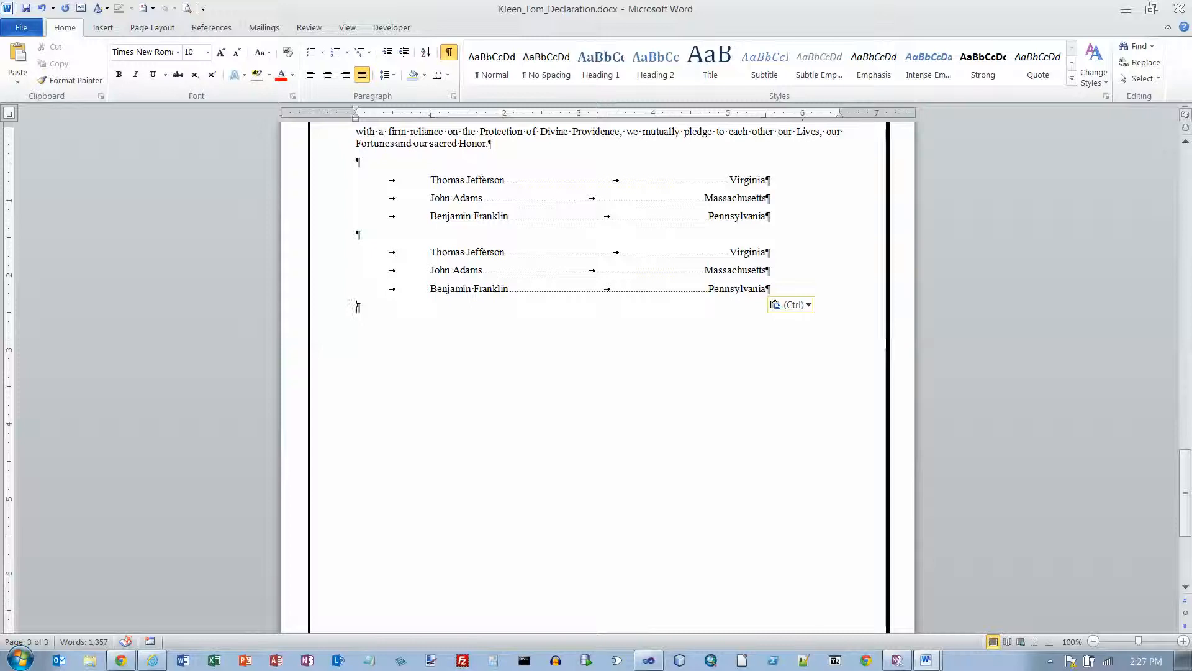
Step: Convert the copied signer lines to a three-column table with fixed column width, separating the text at tabs
left_click_drag(357, 251, 770, 289)
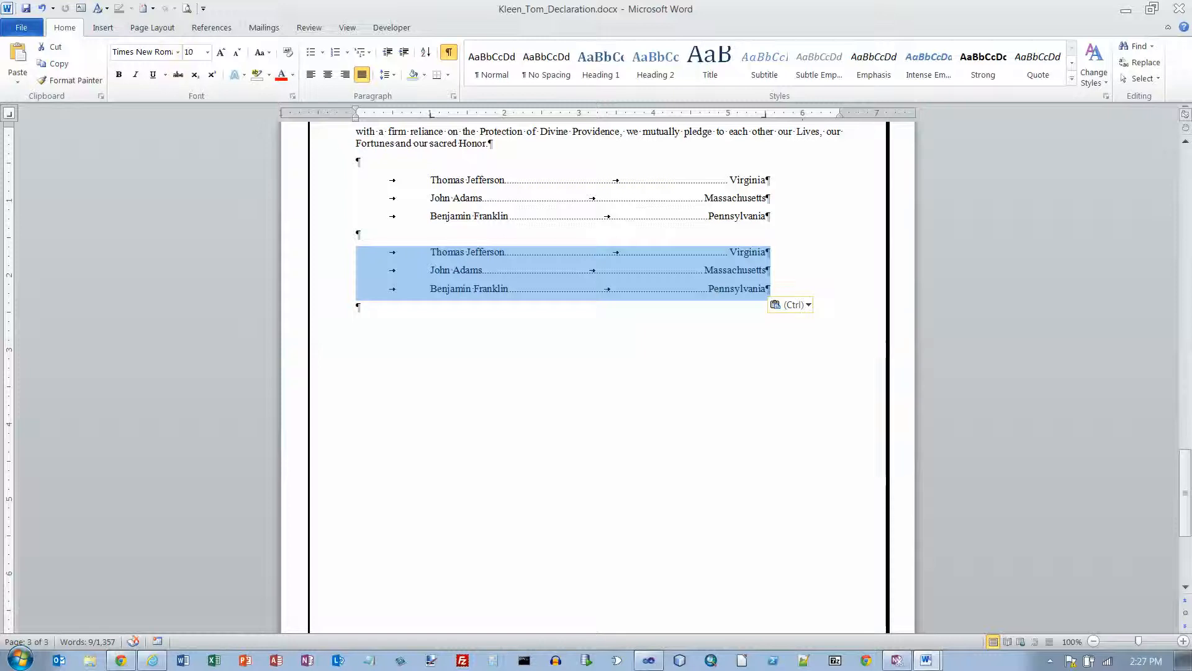
left_click(158, 28)
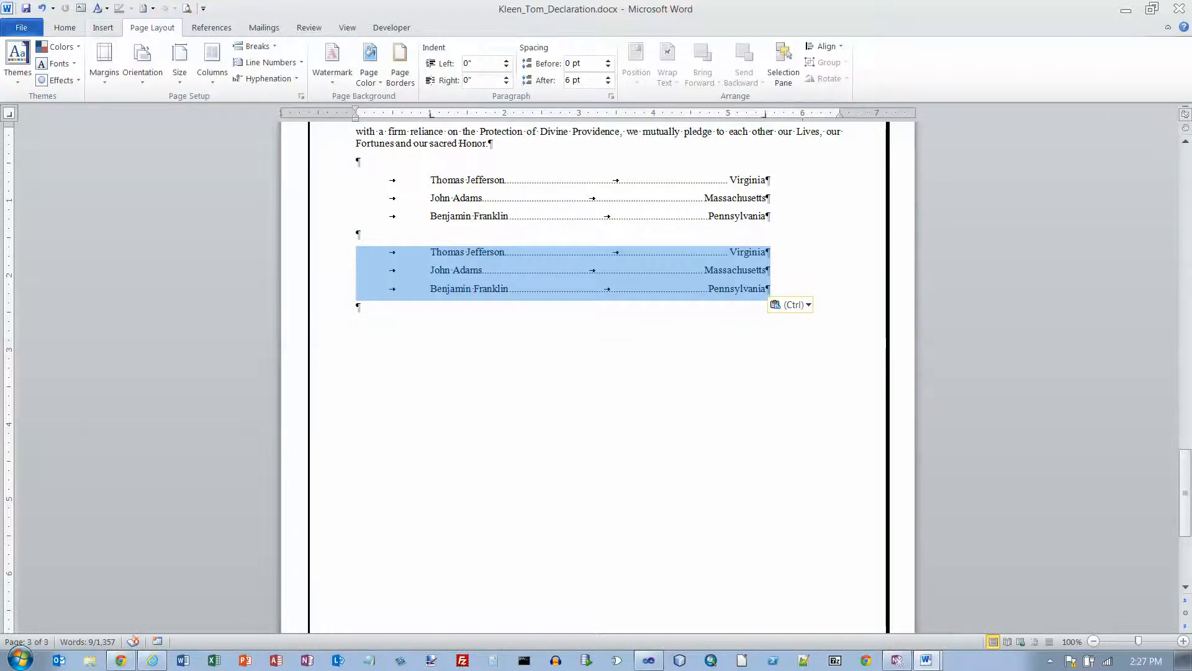
left_click(103, 28)
left_click(116, 62)
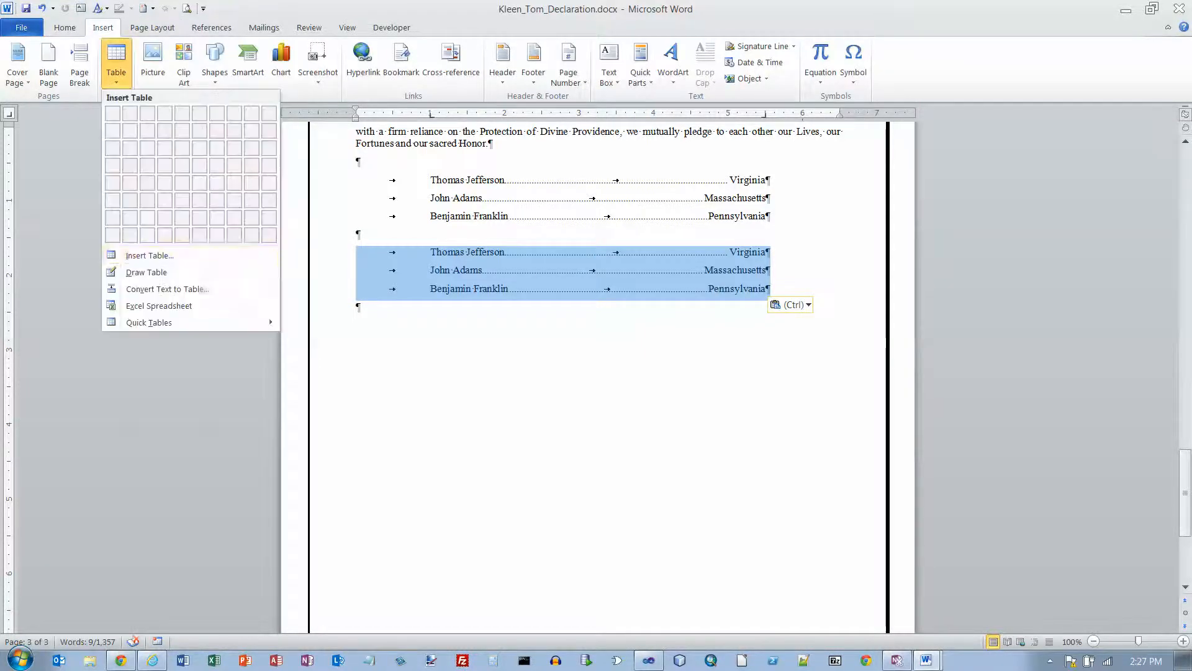
left_click(167, 289)
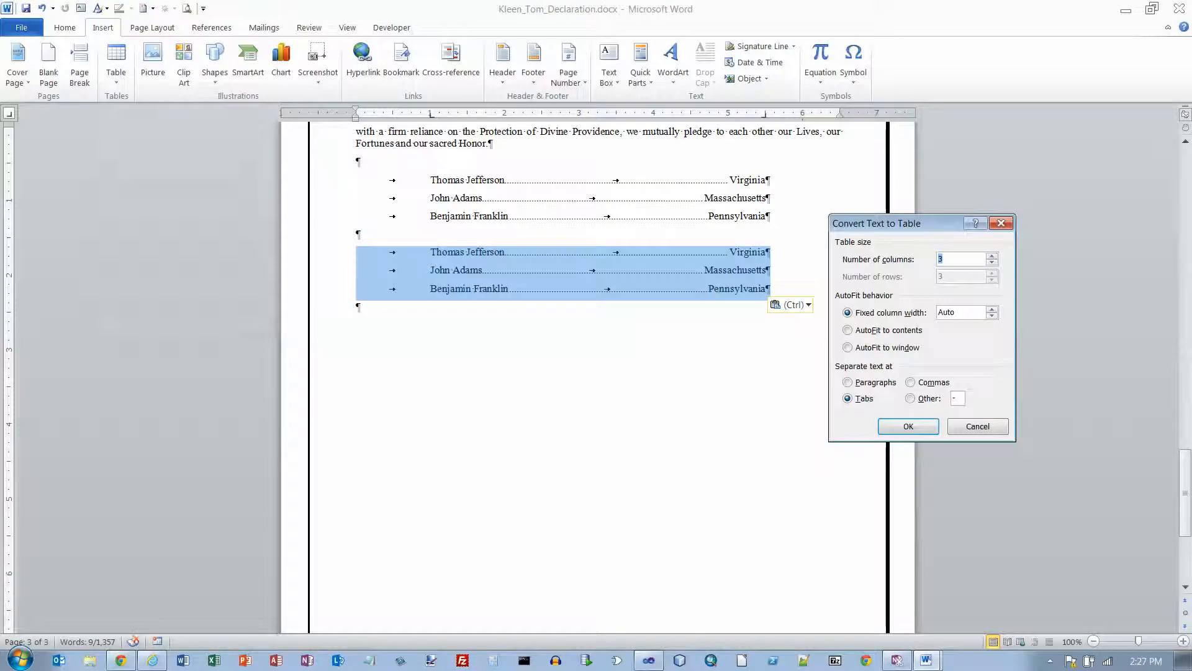
key("Return")
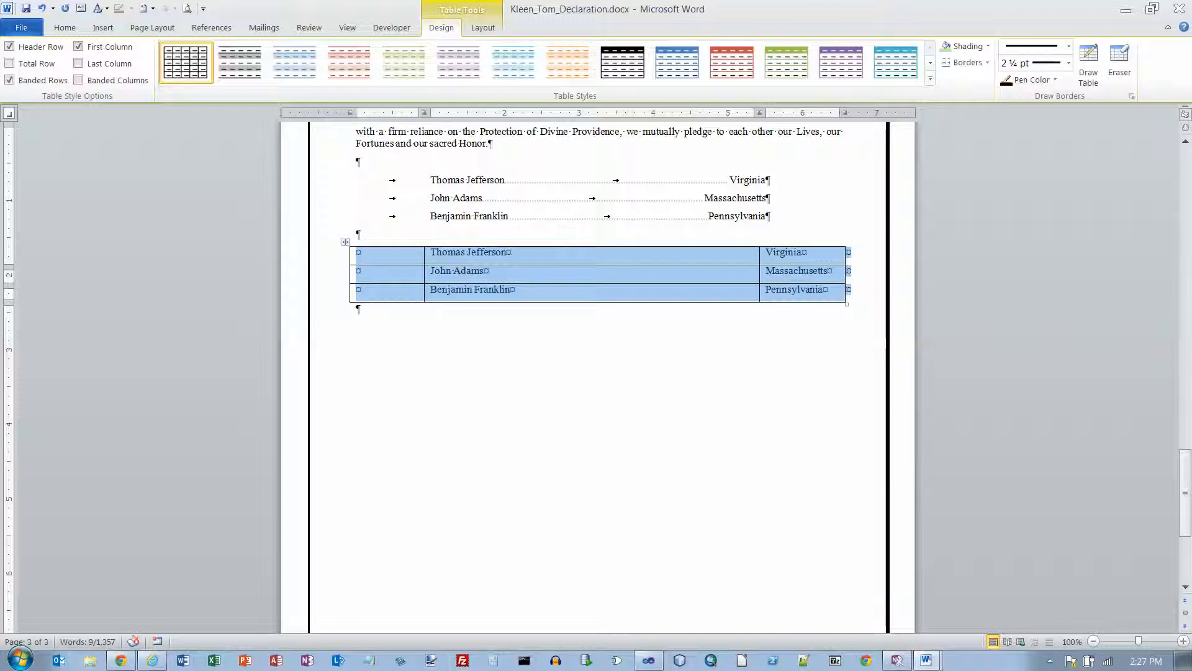
Step: Delete the empty first column of the signer table
left_click(378, 244)
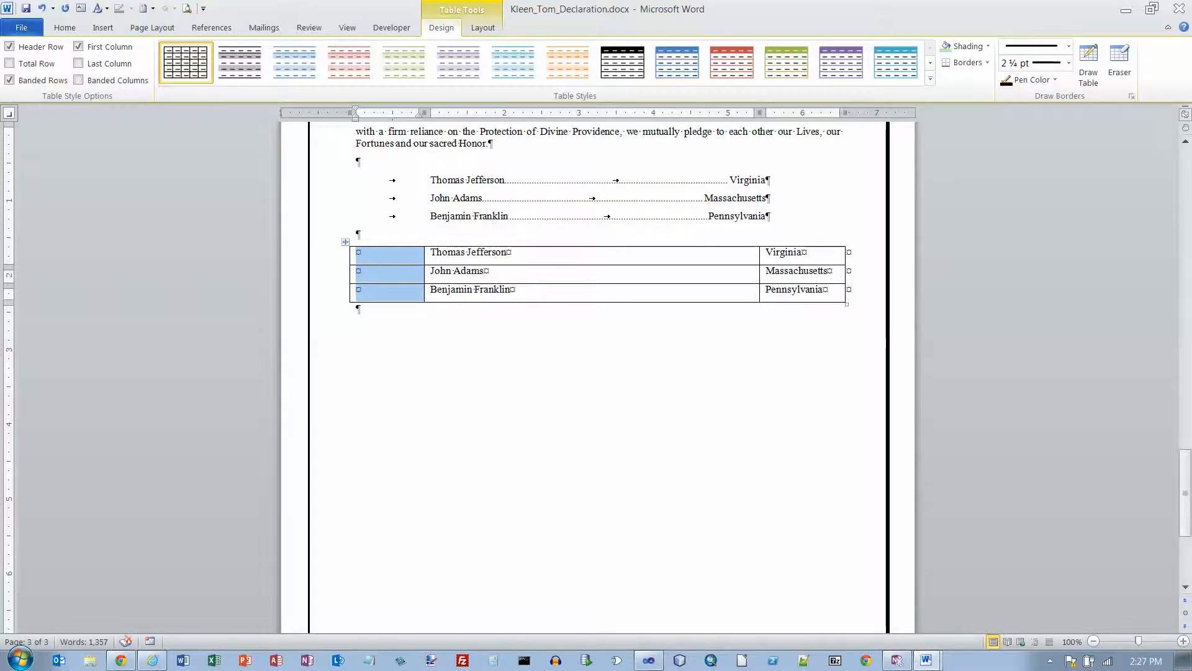
right_click(386, 251)
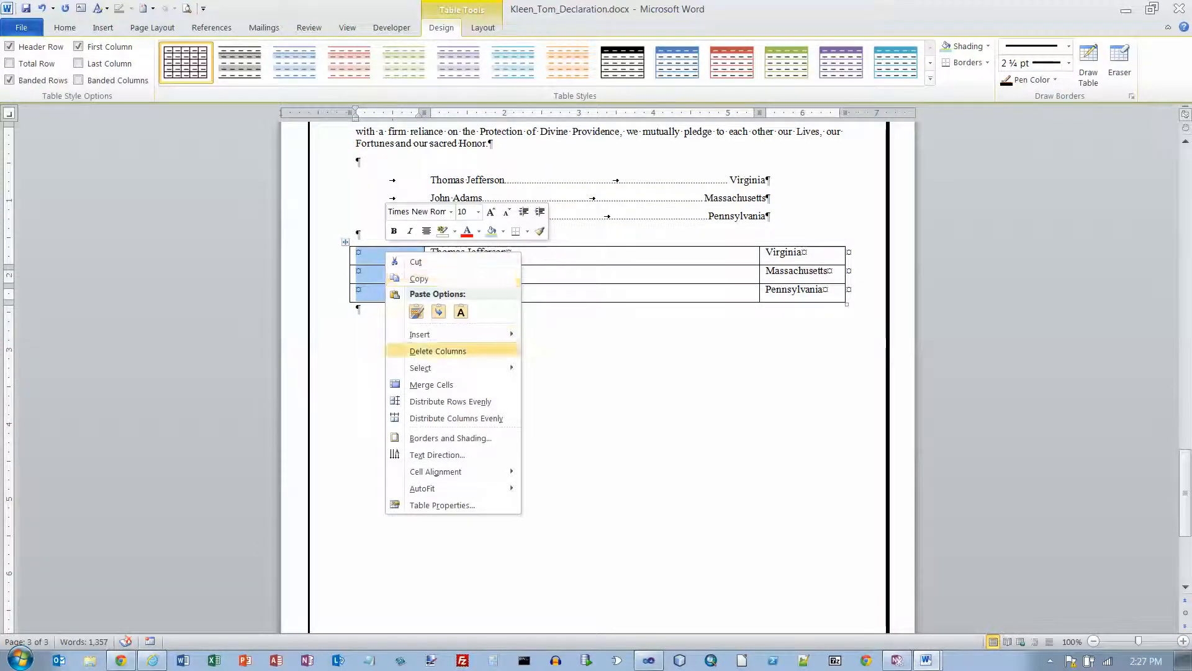
left_click(437, 351)
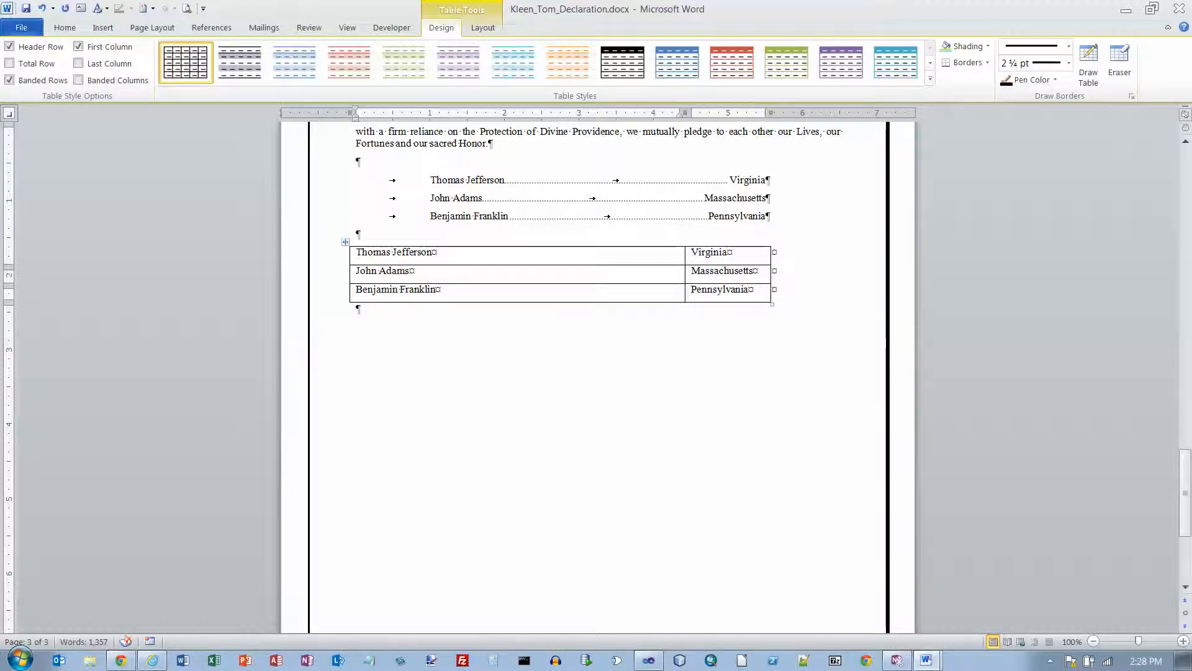
Step: Insert an empty row above the Thomas Jefferson row of the table
left_click(335, 256)
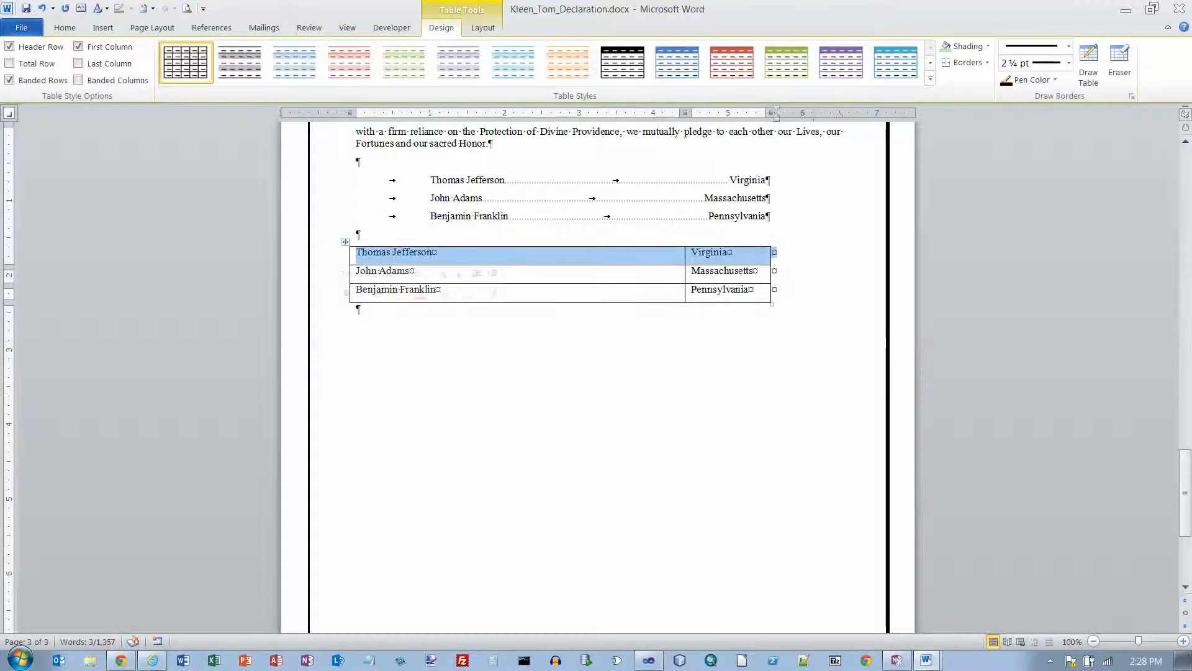
right_click(360, 255)
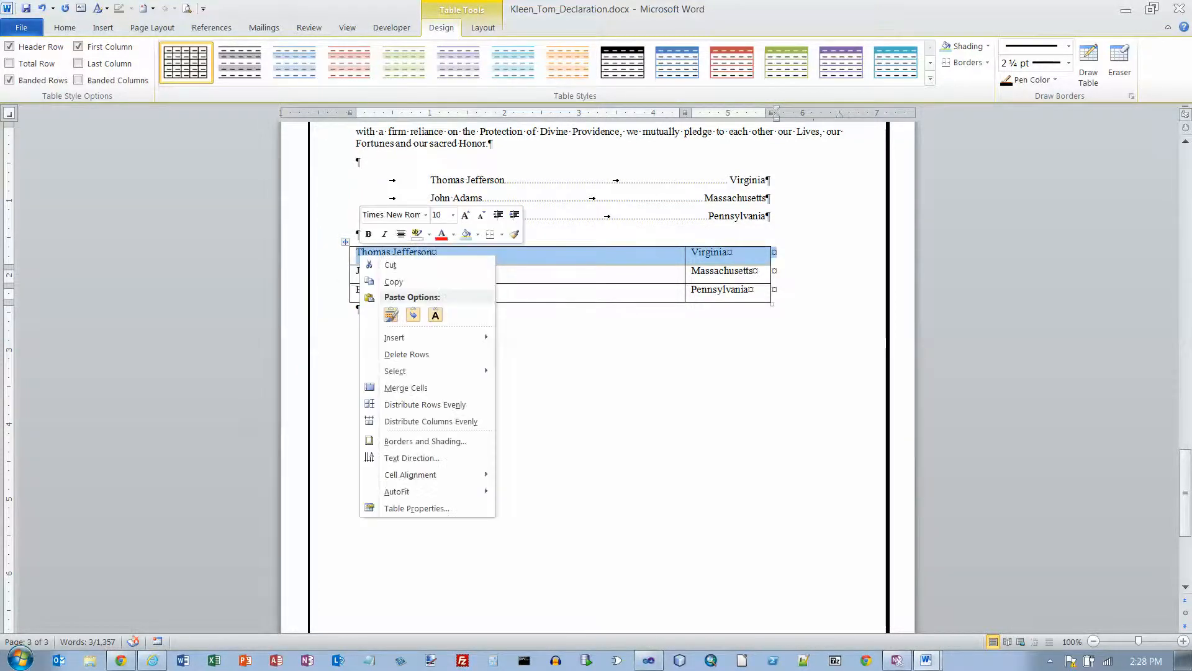
mouse_move(397, 337)
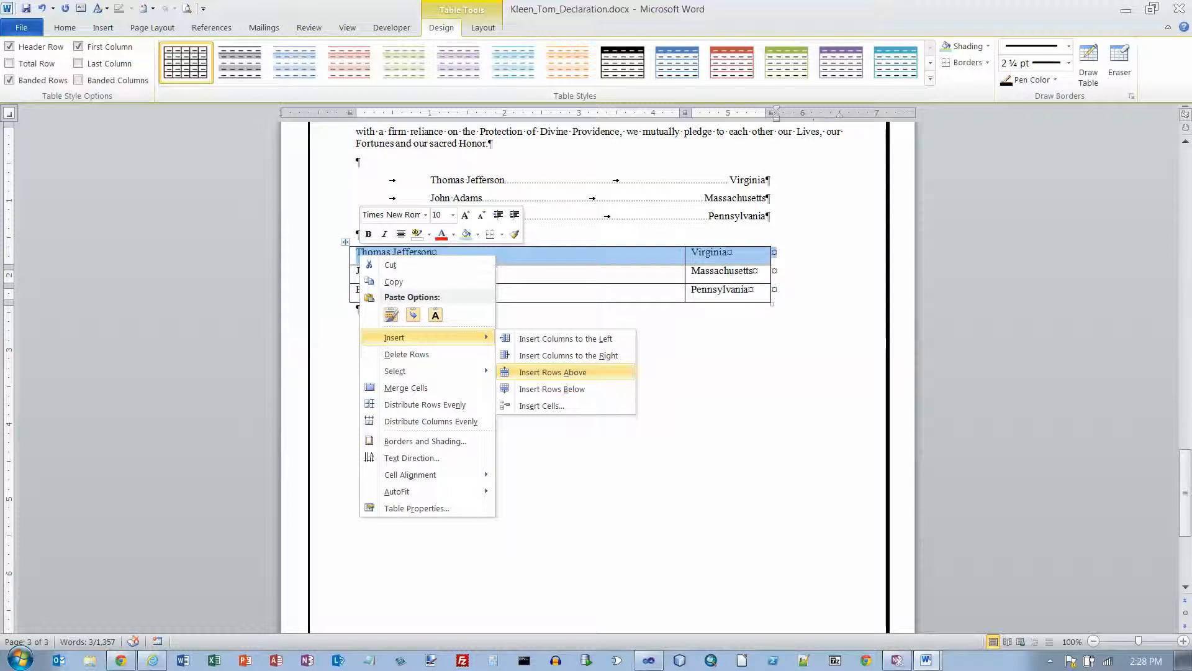
key("Return")
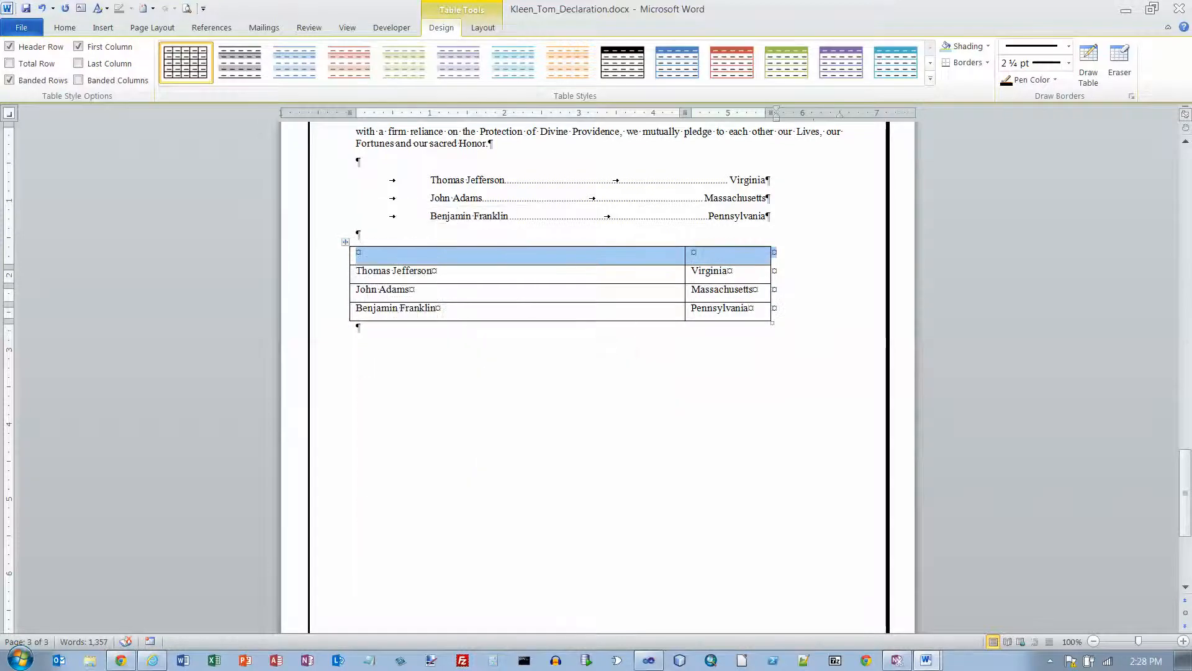
Step: Enter the column headings Name and State in the empty first row of the signer table
type("Name")
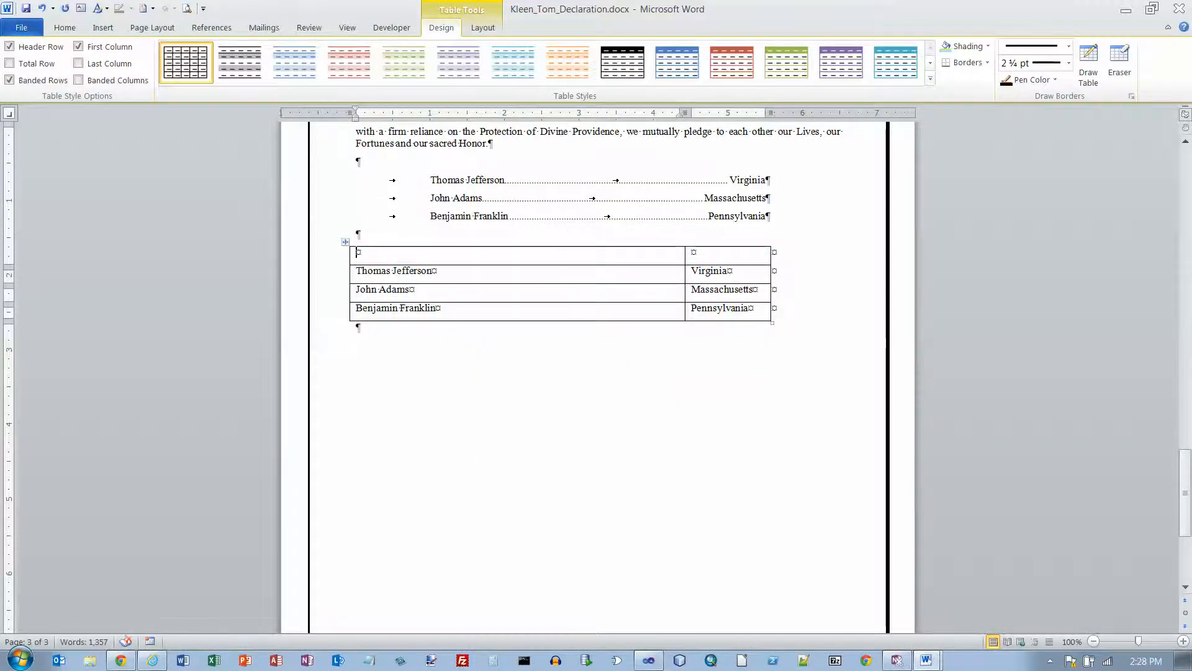
key("Tab")
type("State")
Step: Switch to the instructions document and strike through item 23 together with its sample table
key("alt+Tab")
left_click_drag(375, 292, 731, 363)
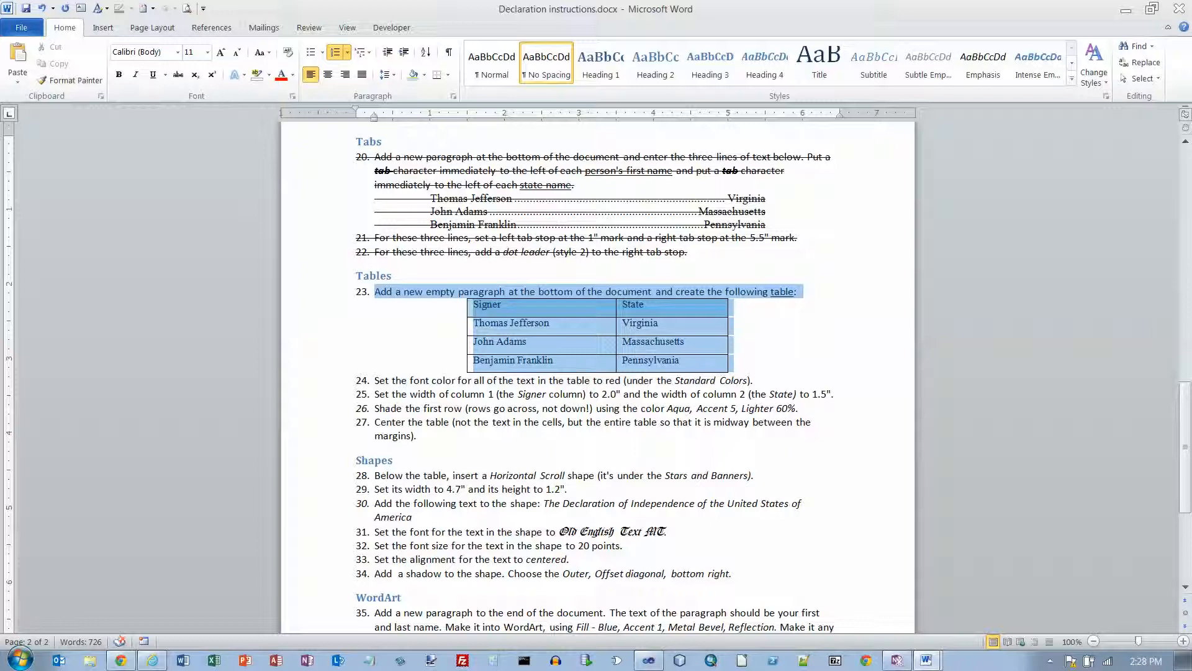
left_click(178, 75)
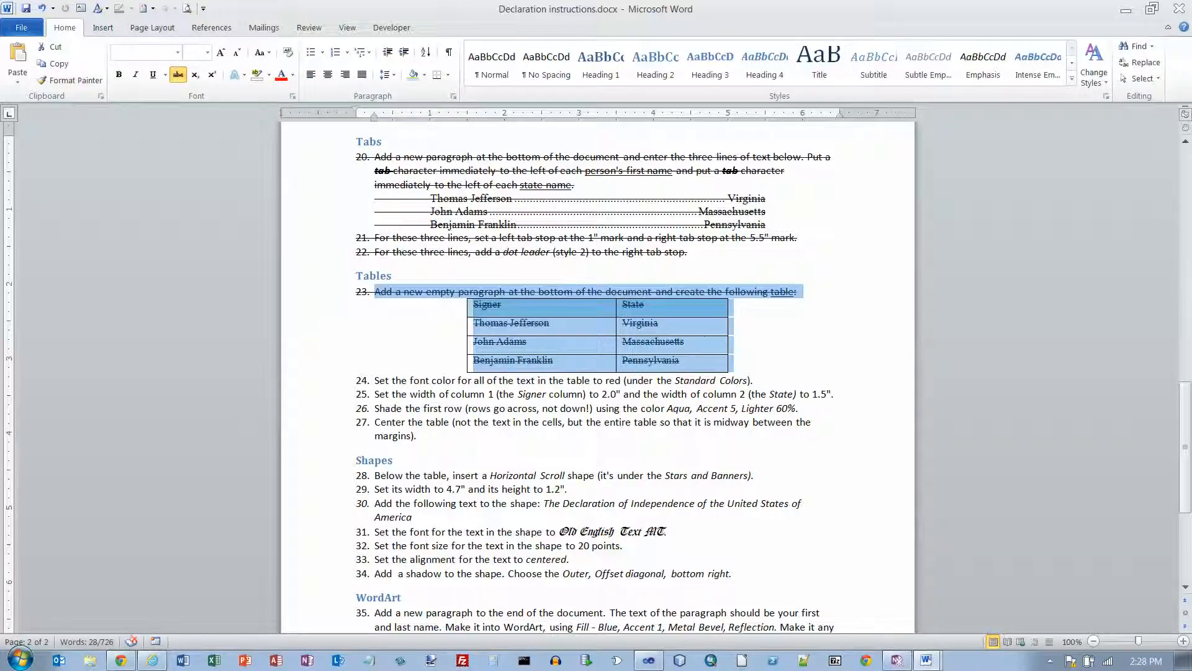
Step: Select instruction items 24 and 25, return to the declaration document, and set all signer table text to the standard color Red
left_click_drag(374, 380, 836, 394)
key("alt+Tab")
left_click_drag(358, 254, 733, 309)
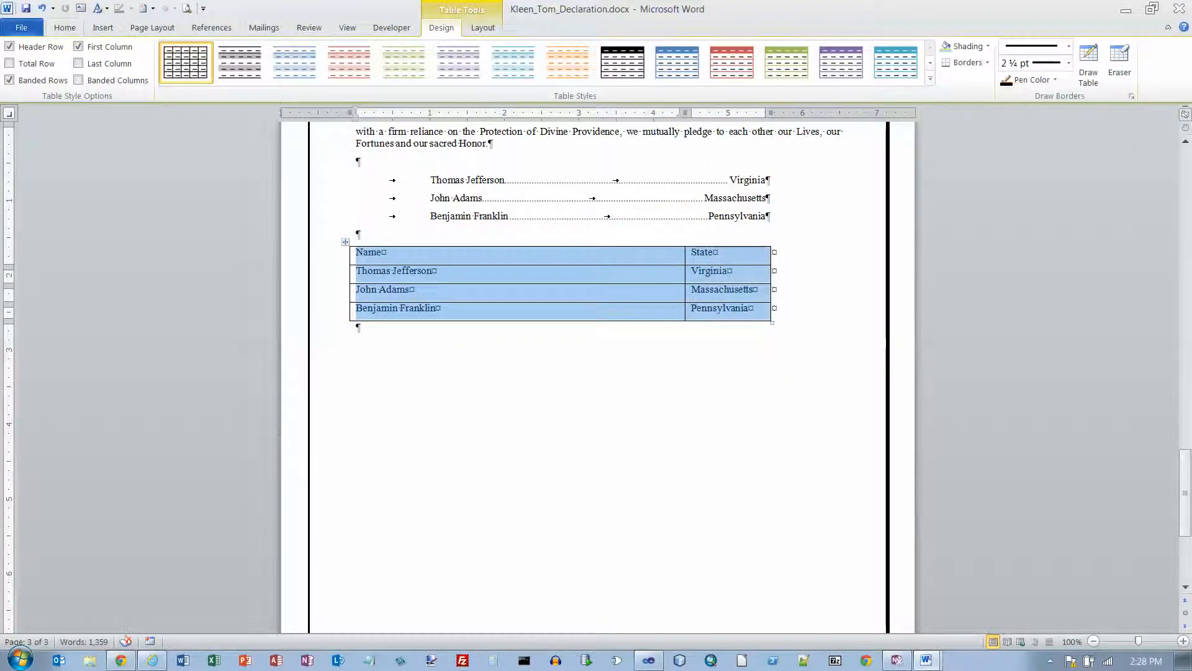
left_click(64, 27)
left_click(291, 75)
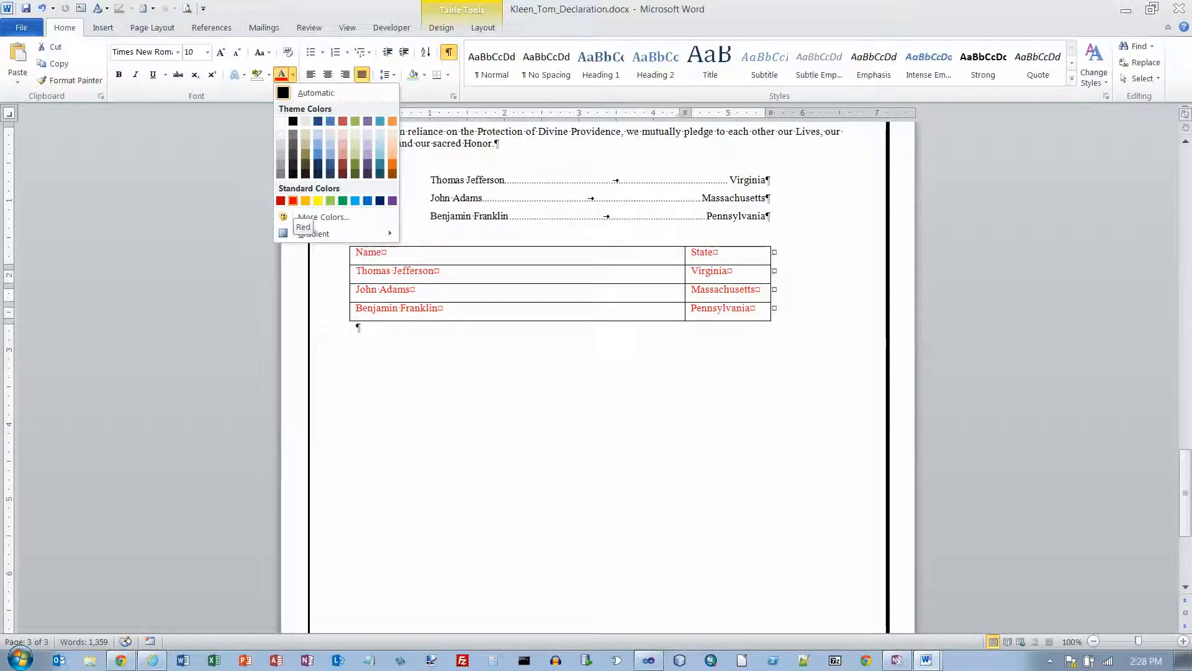
left_click(293, 200)
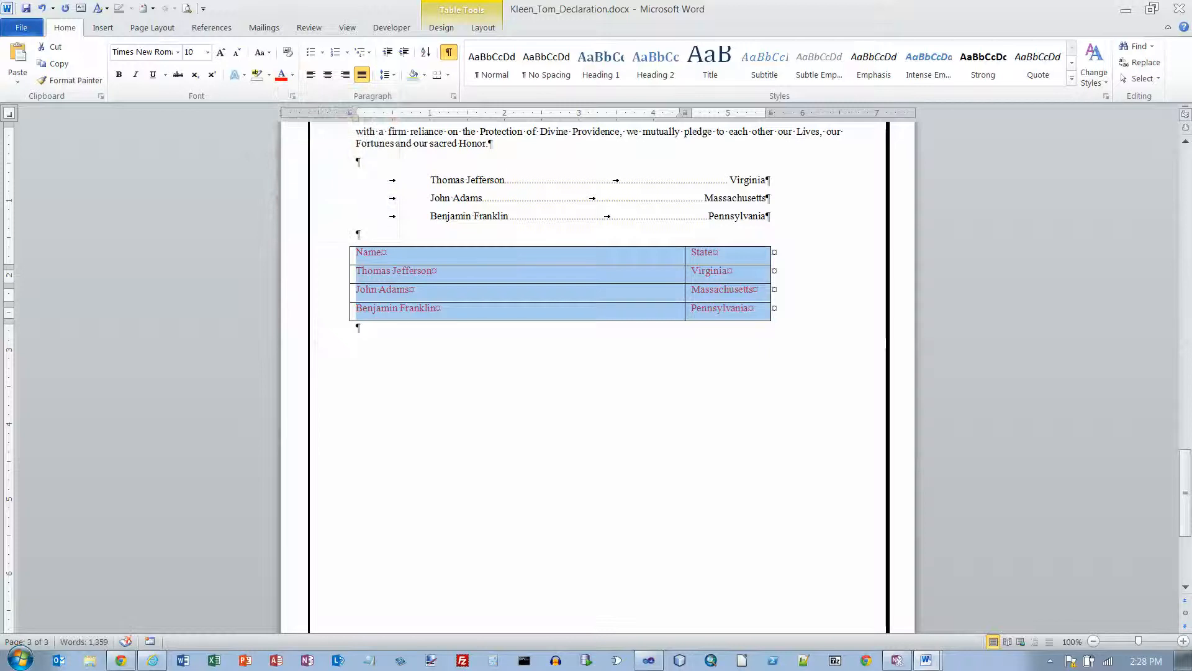
Step: Set the width of the signer table's Name column to 2"
left_click(387, 253)
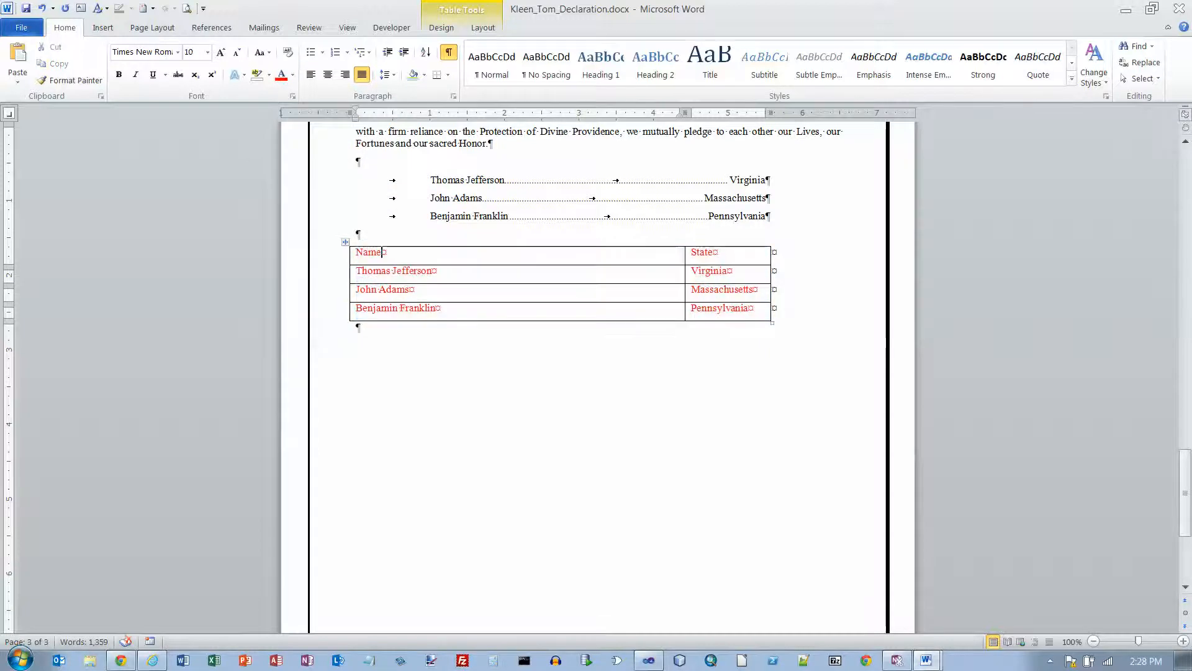
left_click(520, 247)
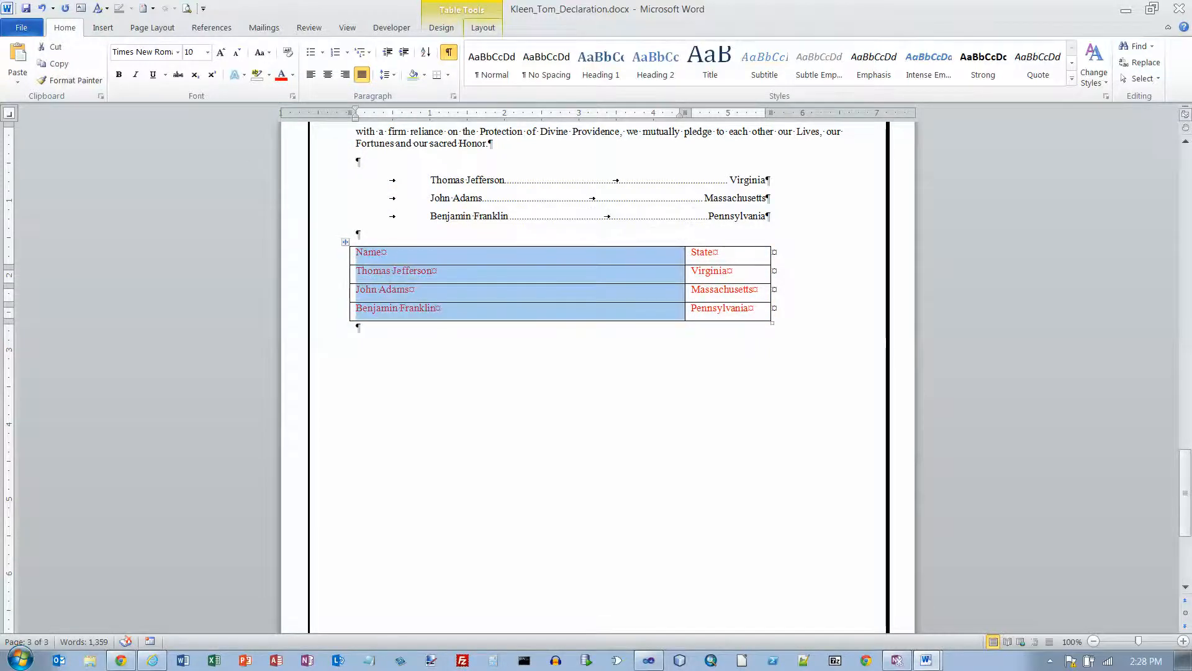
left_click(483, 28)
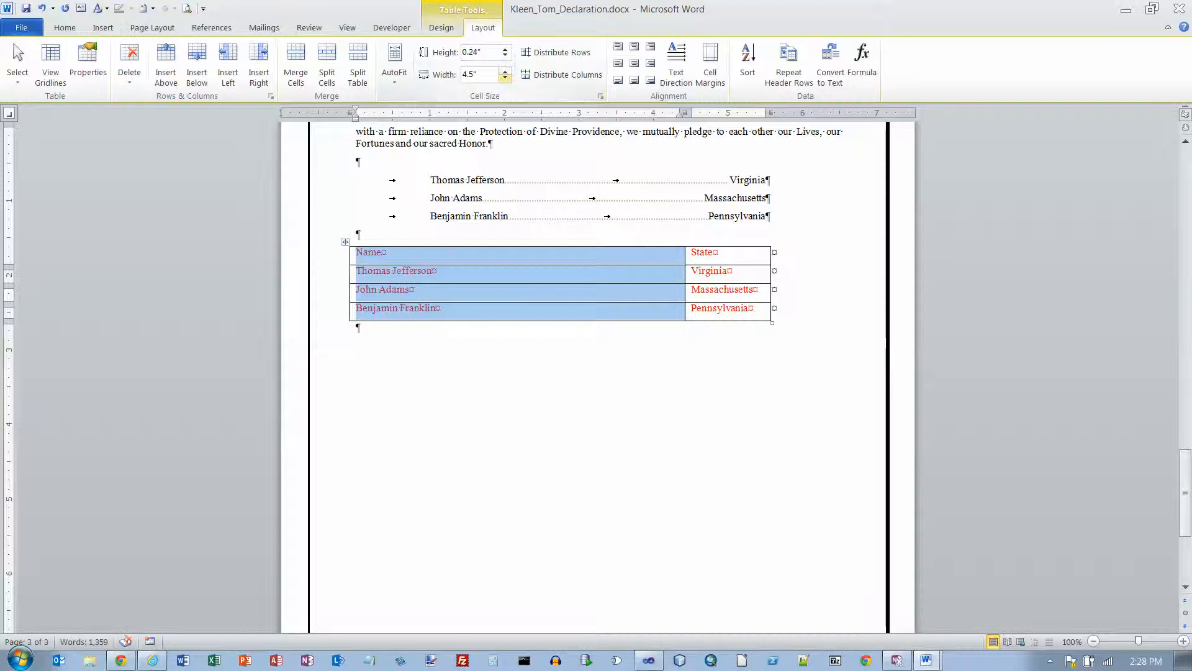
left_click(505, 77)
left_click(504, 77)
left_click_drag(505, 77, 505, 77)
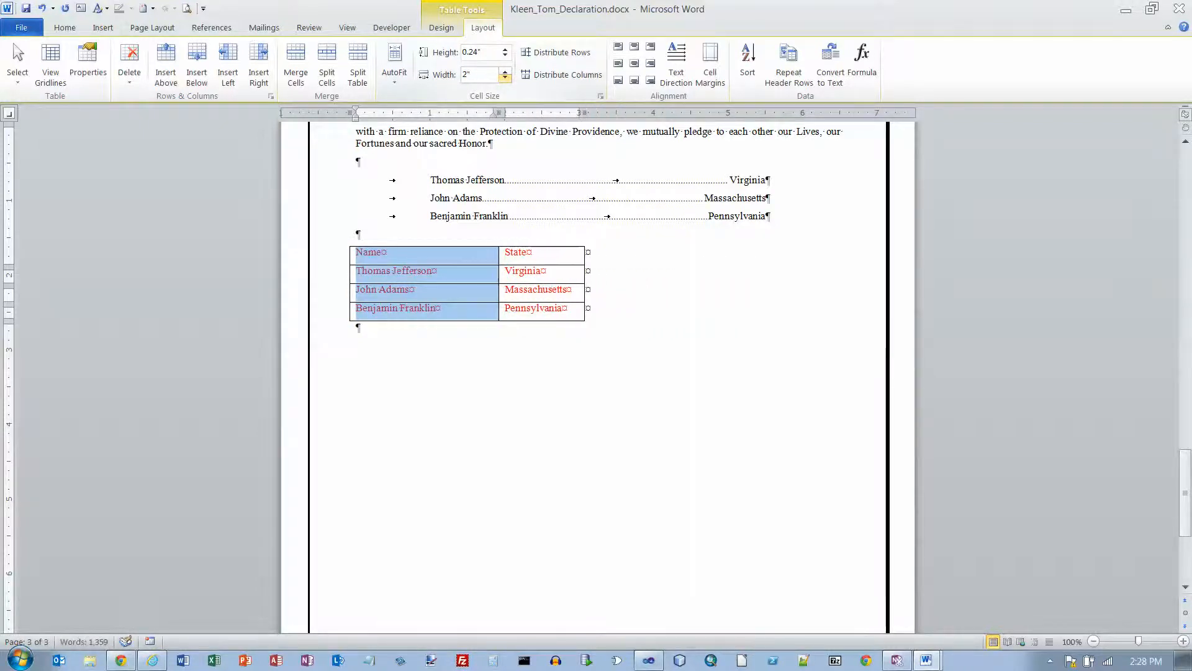
Step: Set the width of the signer table's State column to 1.5"
left_click(540, 245)
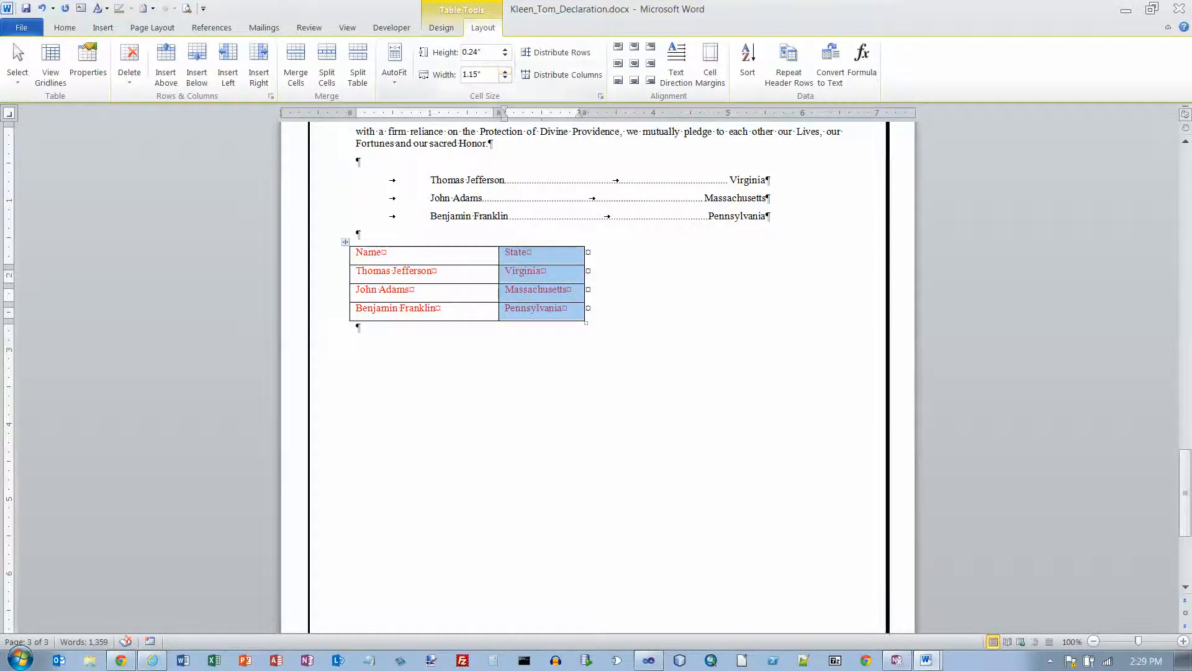
left_click(505, 71)
left_click(505, 70)
left_click(505, 70)
left_click(504, 70)
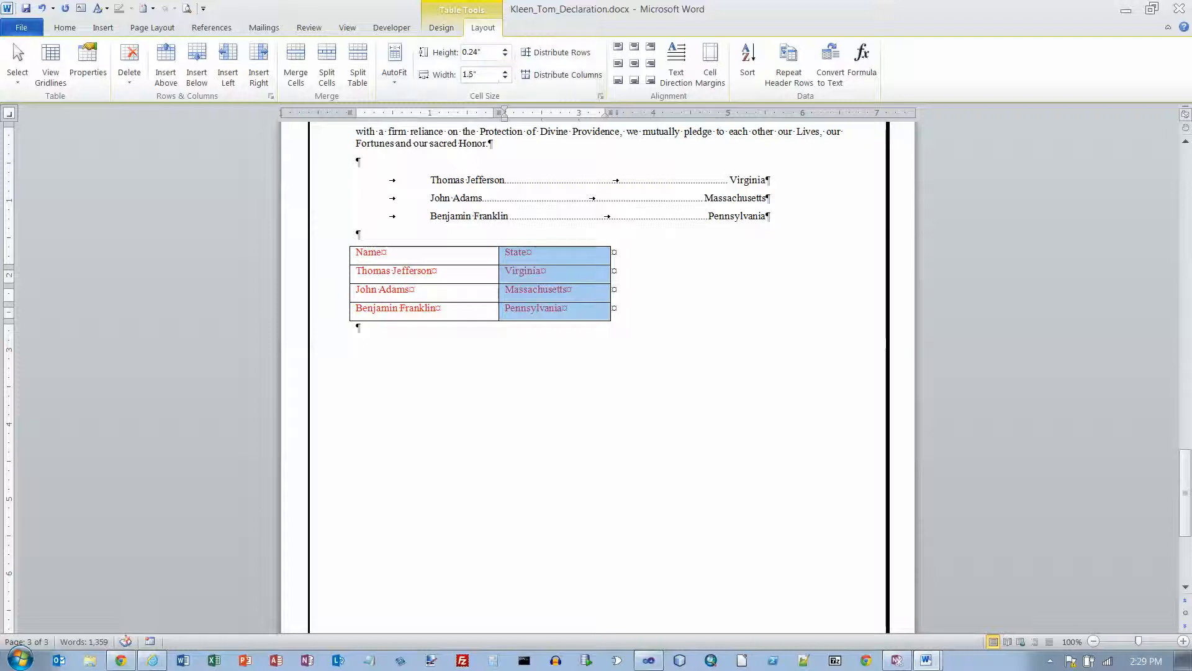
Step: Strike through items 24 and 25 in the instructions document and return to the declaration document
key("alt+Tab")
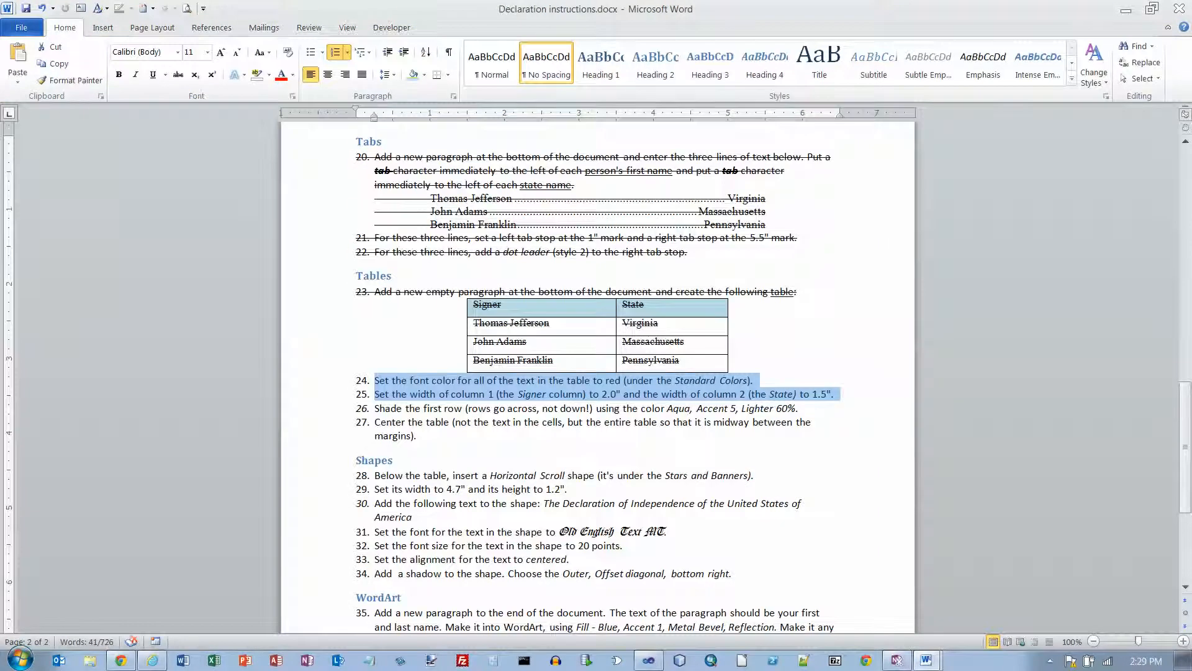
left_click(178, 75)
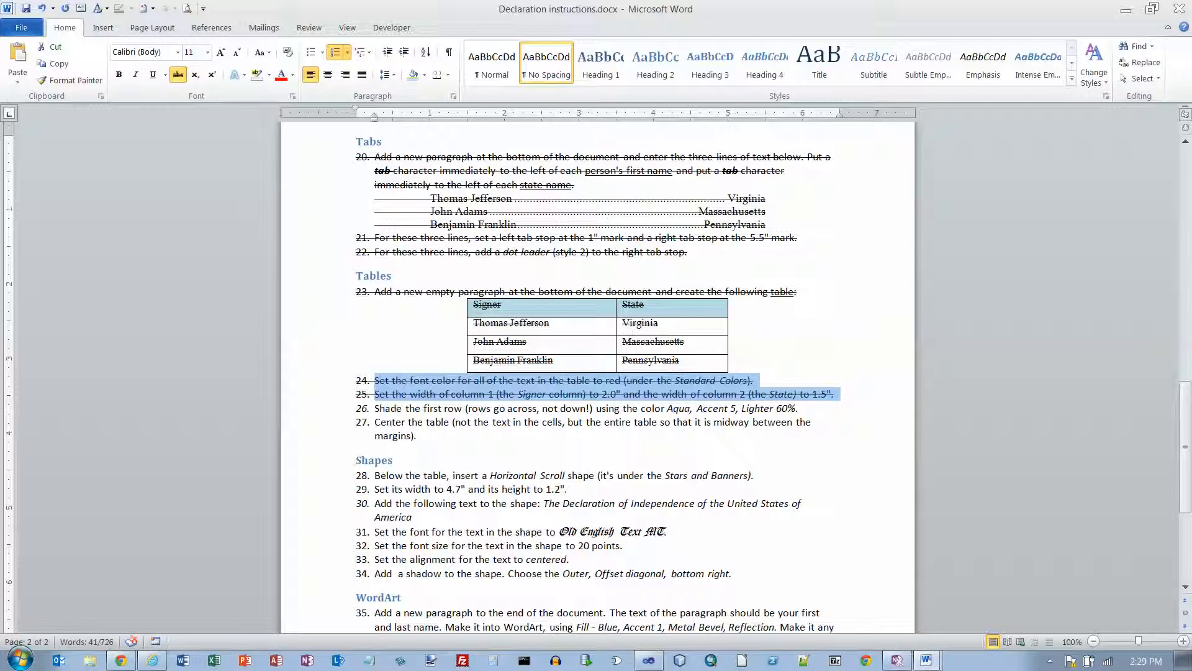
key("alt+Tab")
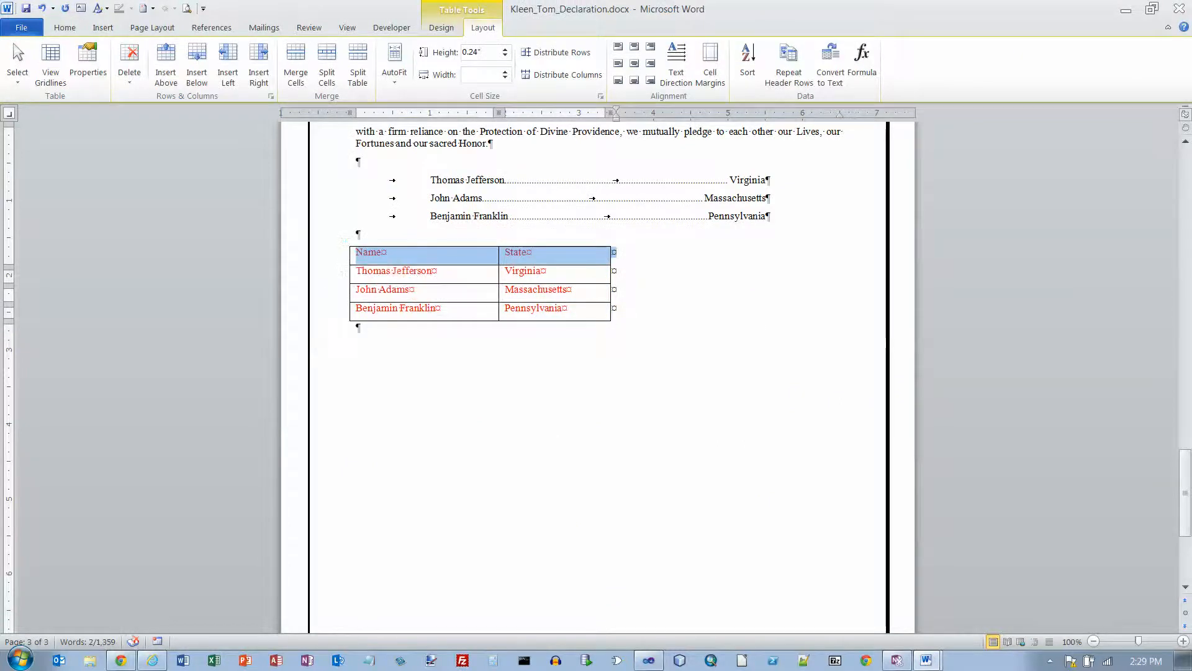
Step: Shade the heading row of the signer table with Aqua, Accent 5, Lighter 60%
left_click(441, 28)
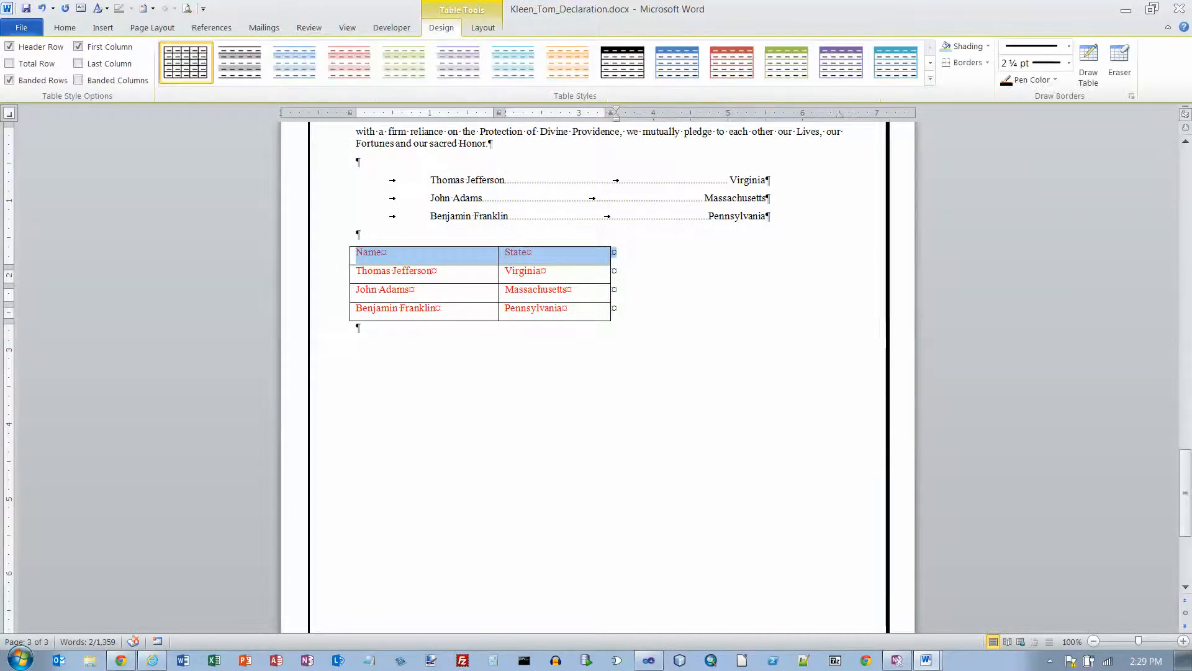
left_click(987, 46)
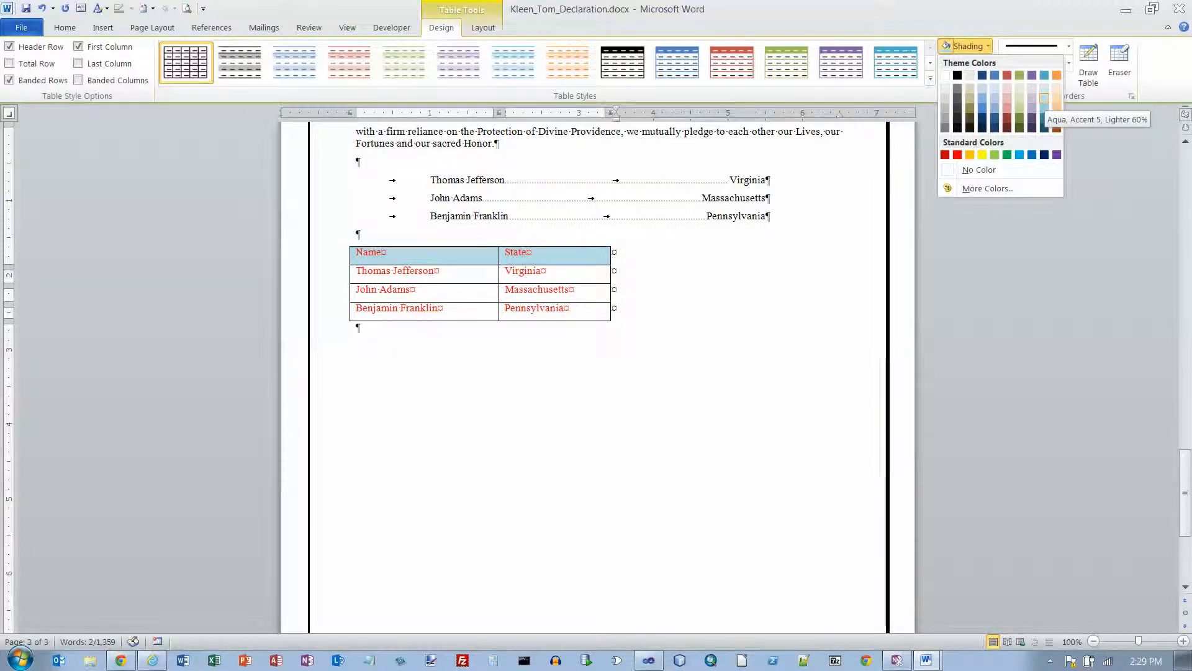
left_click(1045, 98)
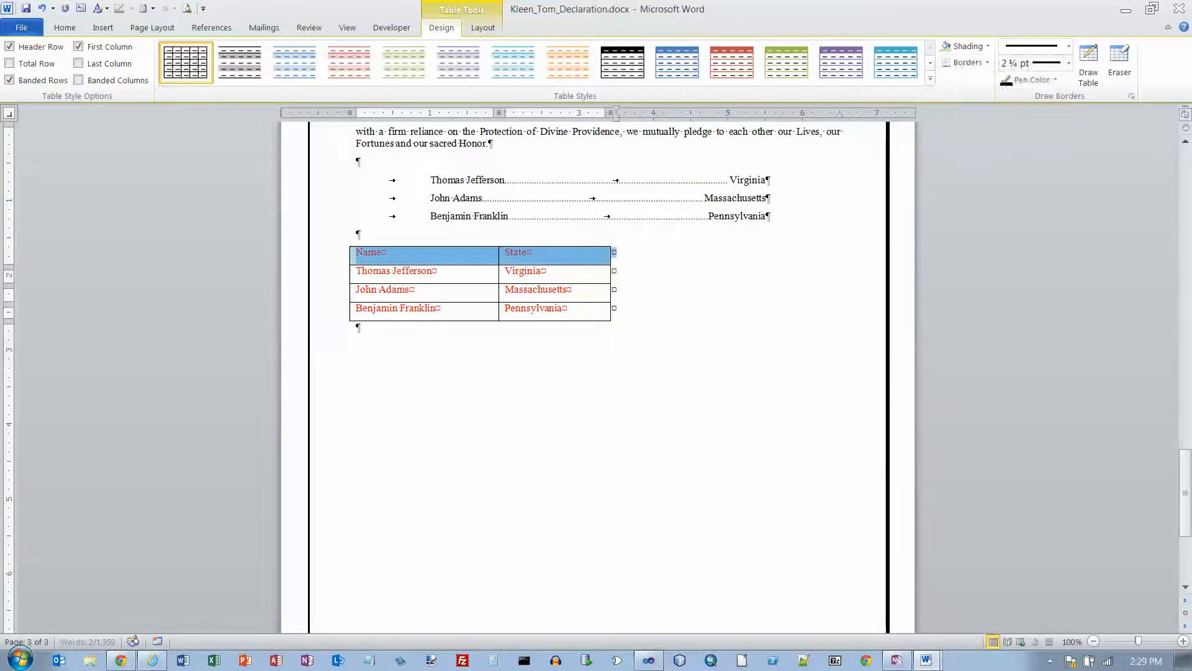
left_click(613, 270)
Step: Strike through item 26 in the instructions document and switch back to the declaration document
key("alt+Tab")
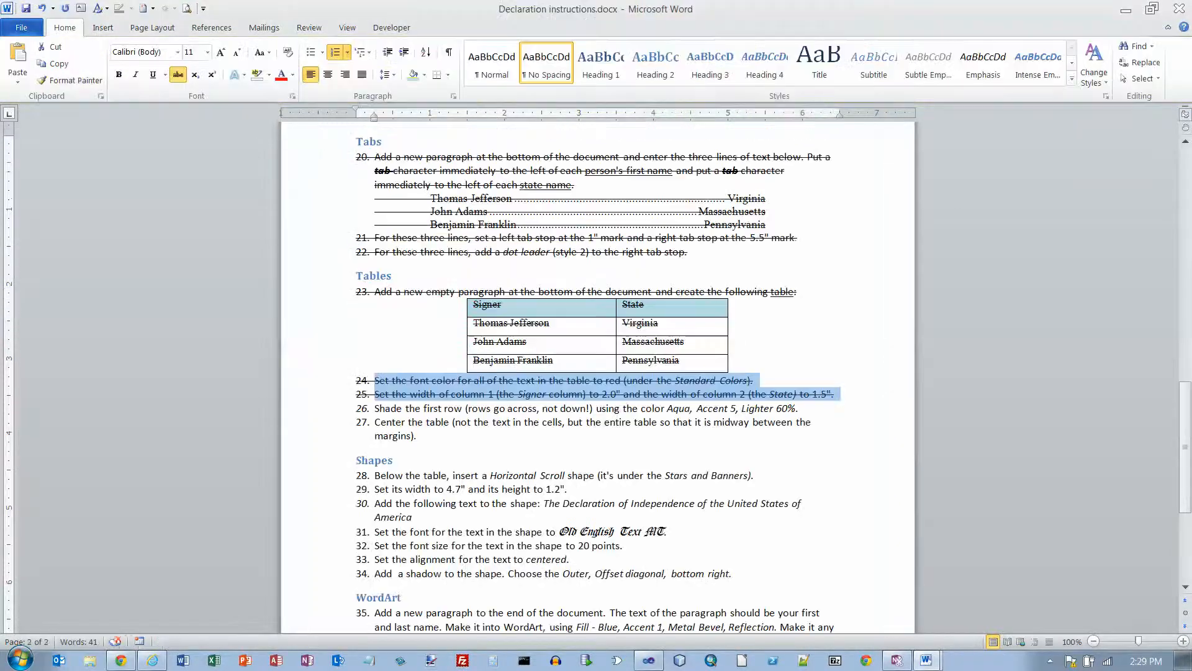
left_click_drag(375, 409, 807, 411)
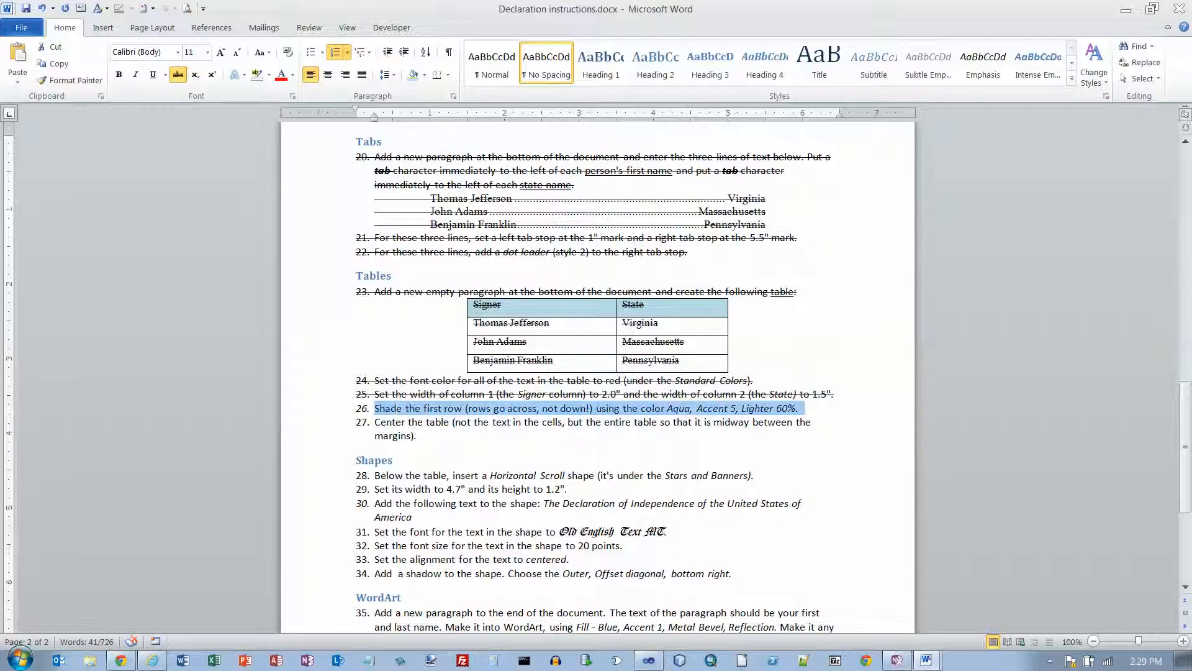
left_click(177, 74)
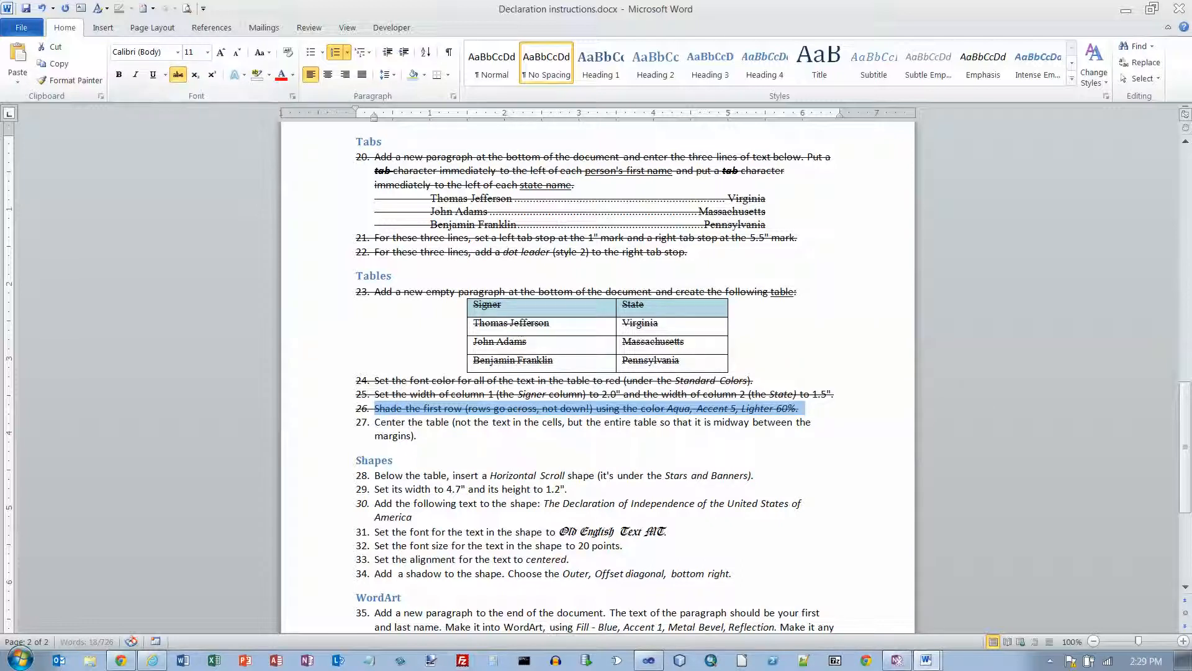
key("alt+Tab")
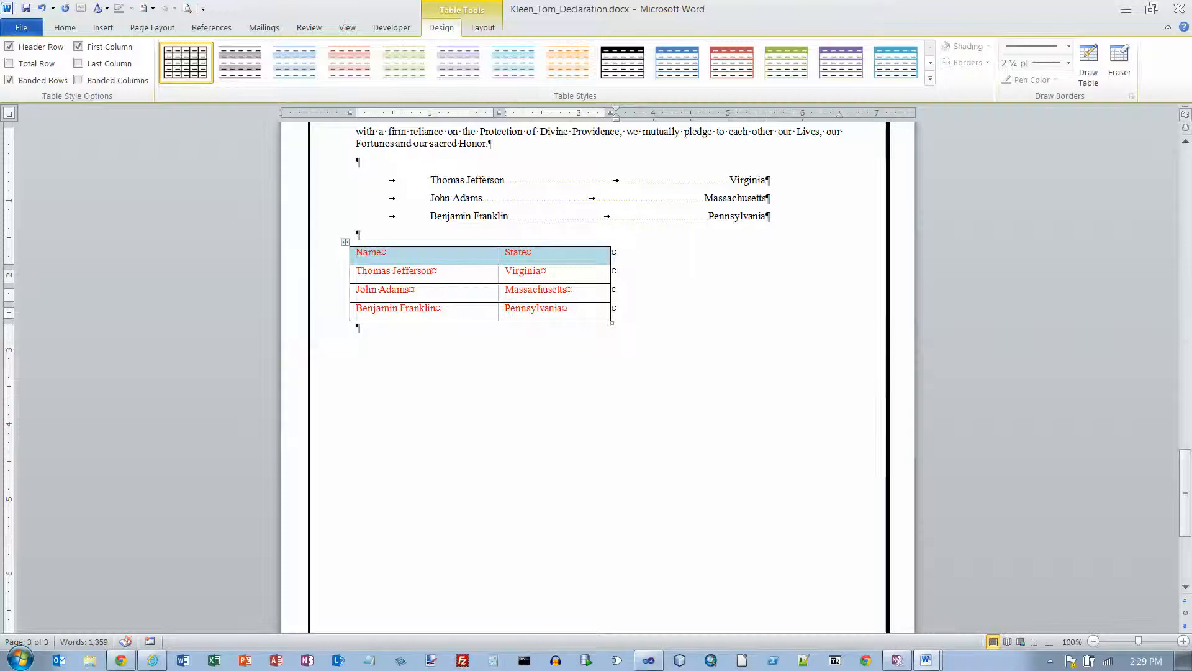
Step: Center the entire signer table between the margins and undo that centering
left_click(345, 242)
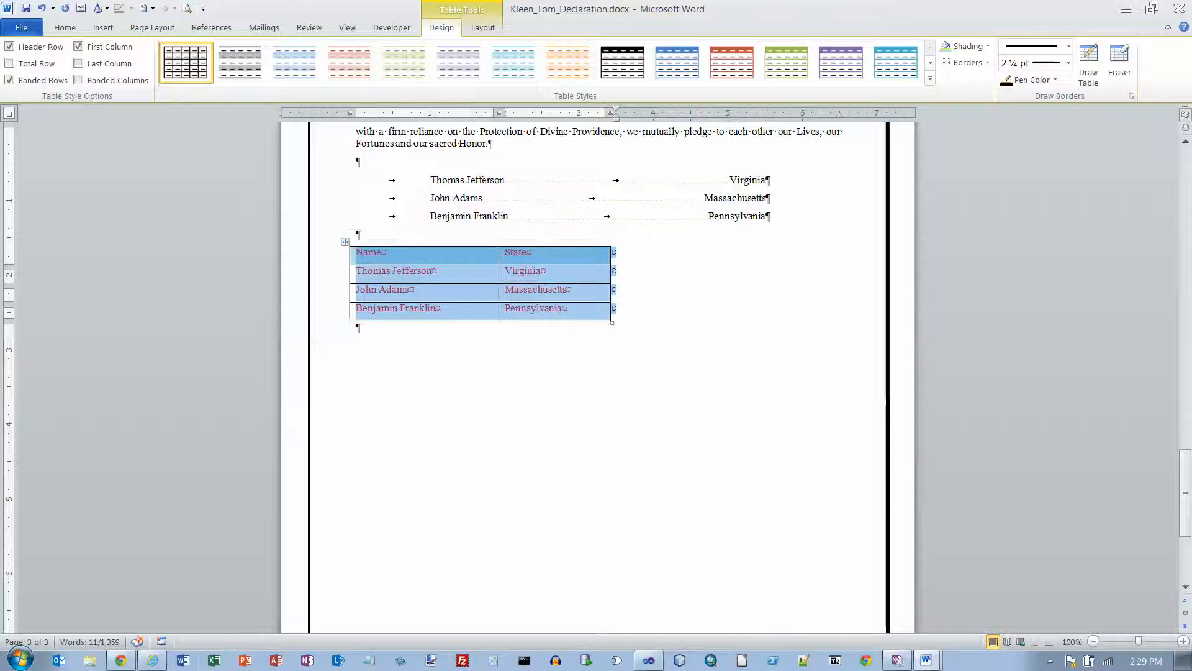
left_click(64, 28)
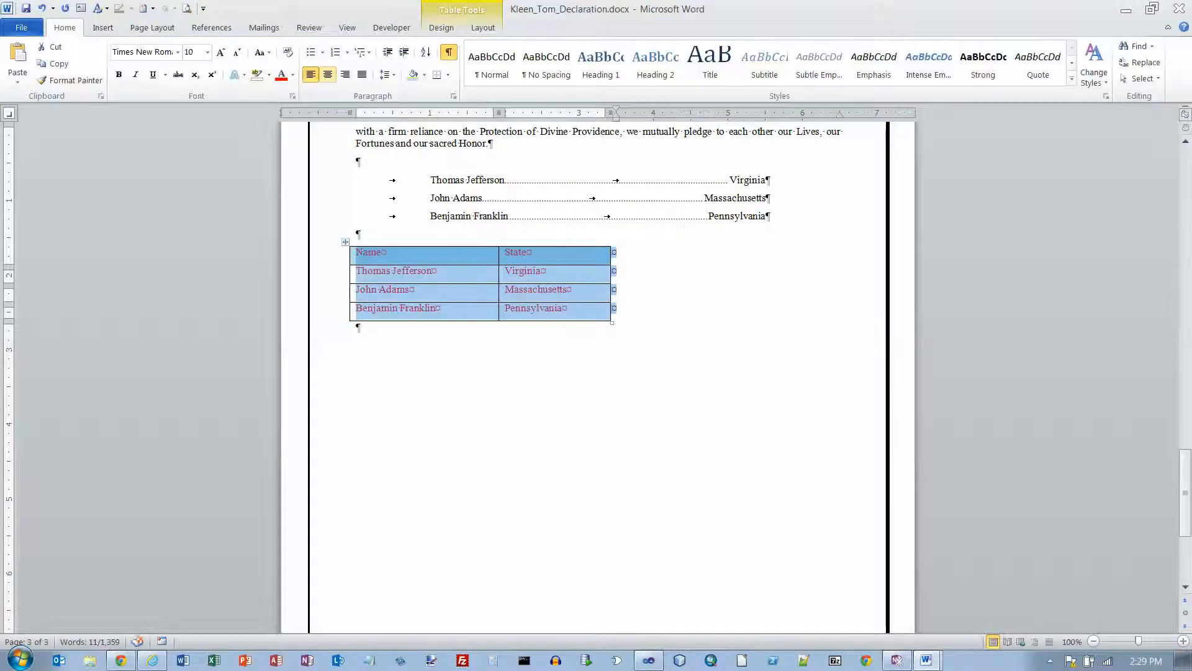
left_click(328, 74)
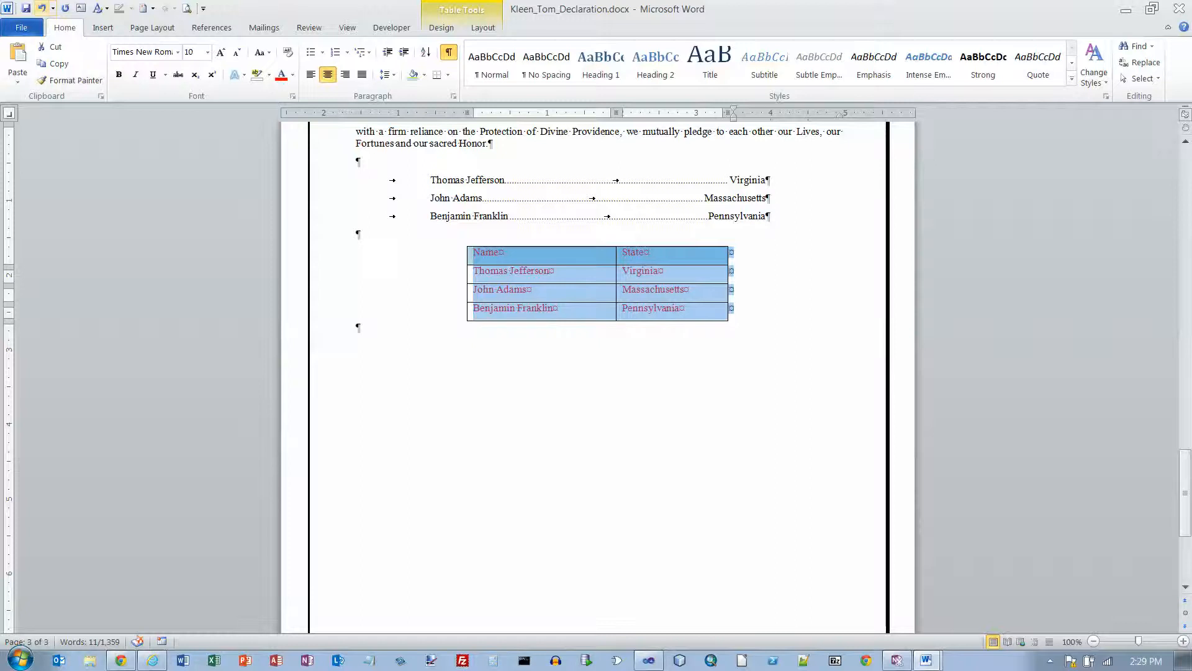
left_click(42, 9)
Step: Try centered alignment on the text in all signer table cells and set that text to left alignment instead
left_click(369, 251)
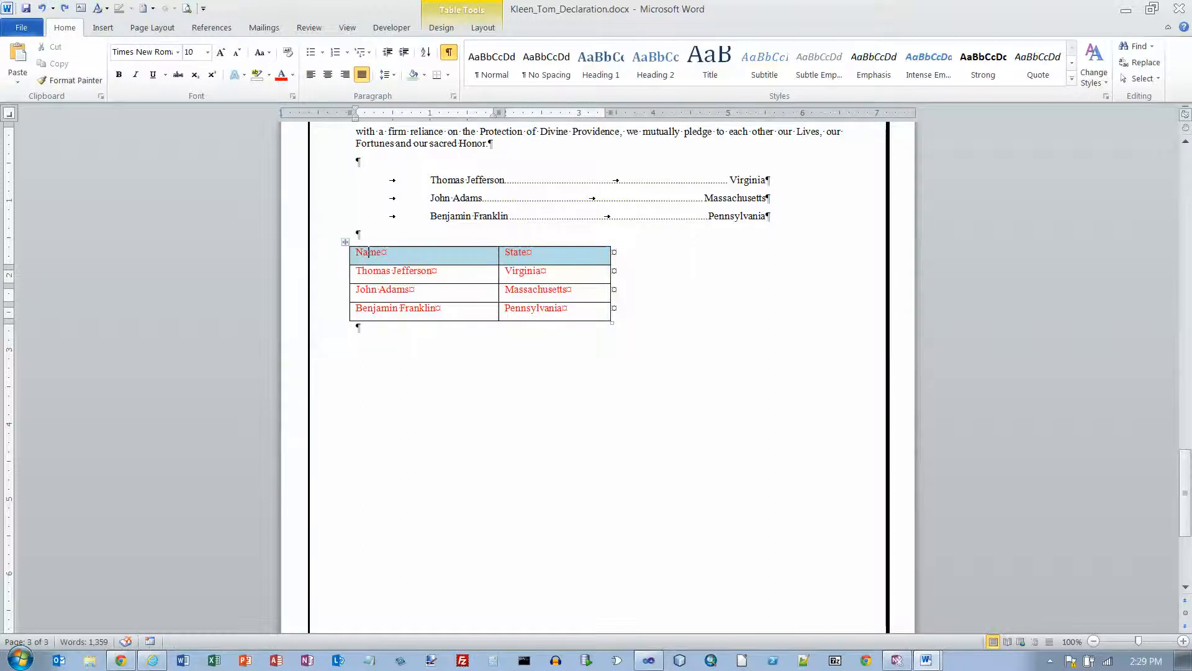
left_click_drag(368, 252, 559, 310)
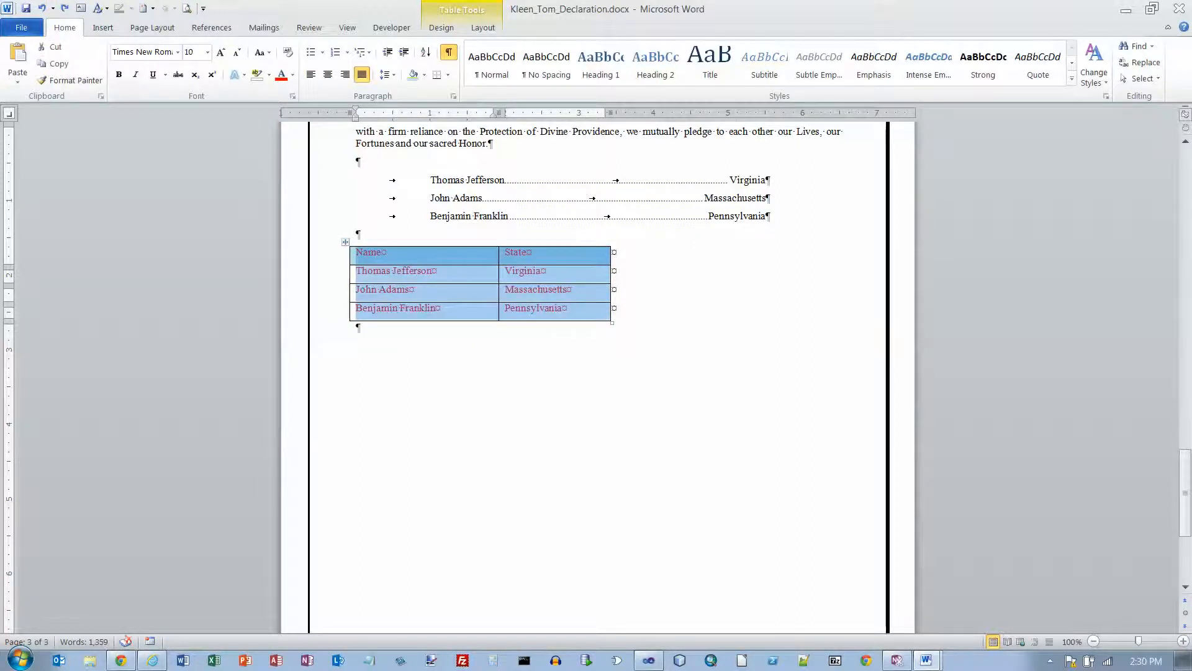
left_click(328, 74)
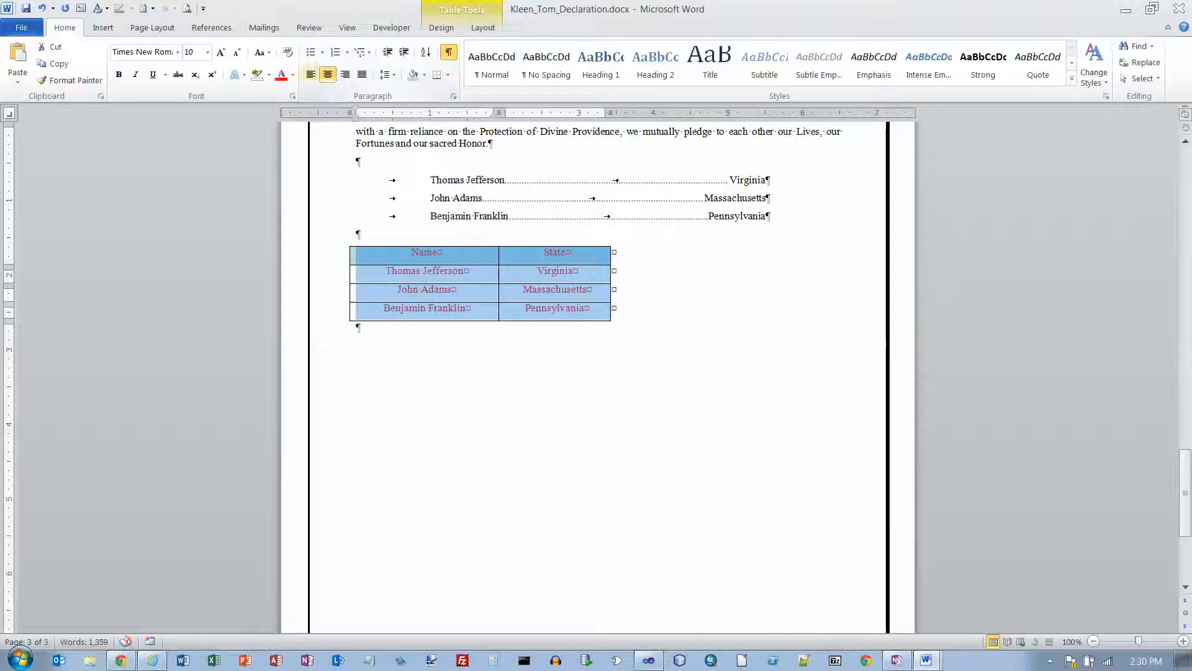
left_click(310, 74)
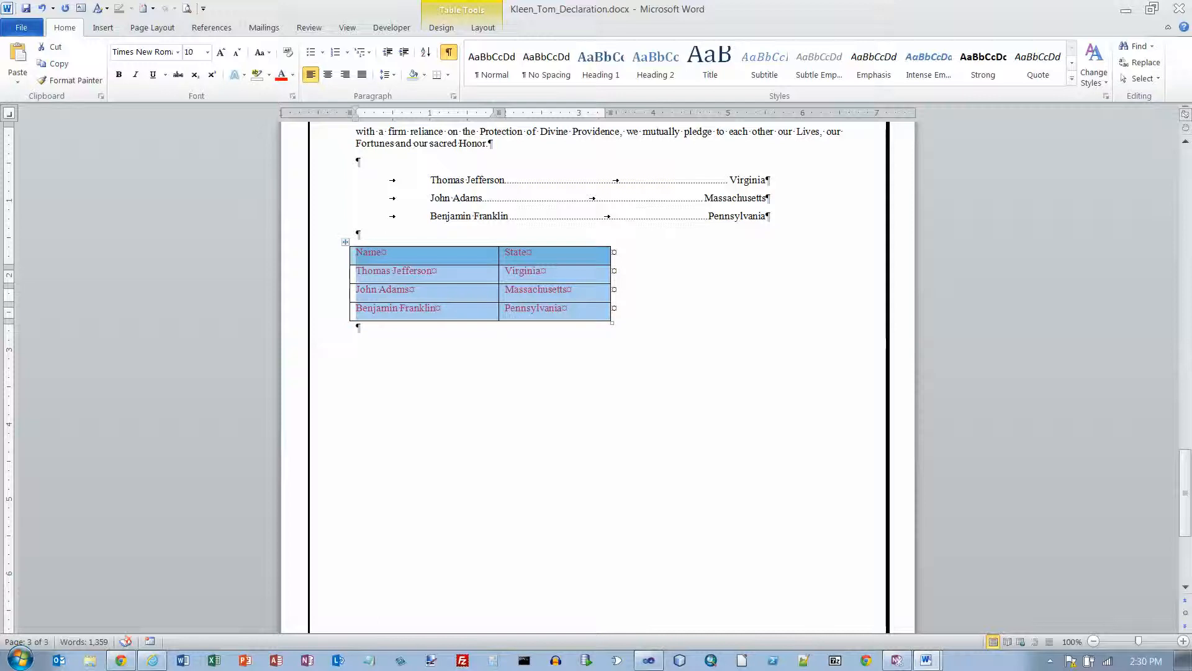
Step: Center the entire signer table between the page margins, leaving the text inside its cells left-aligned
left_click(345, 242)
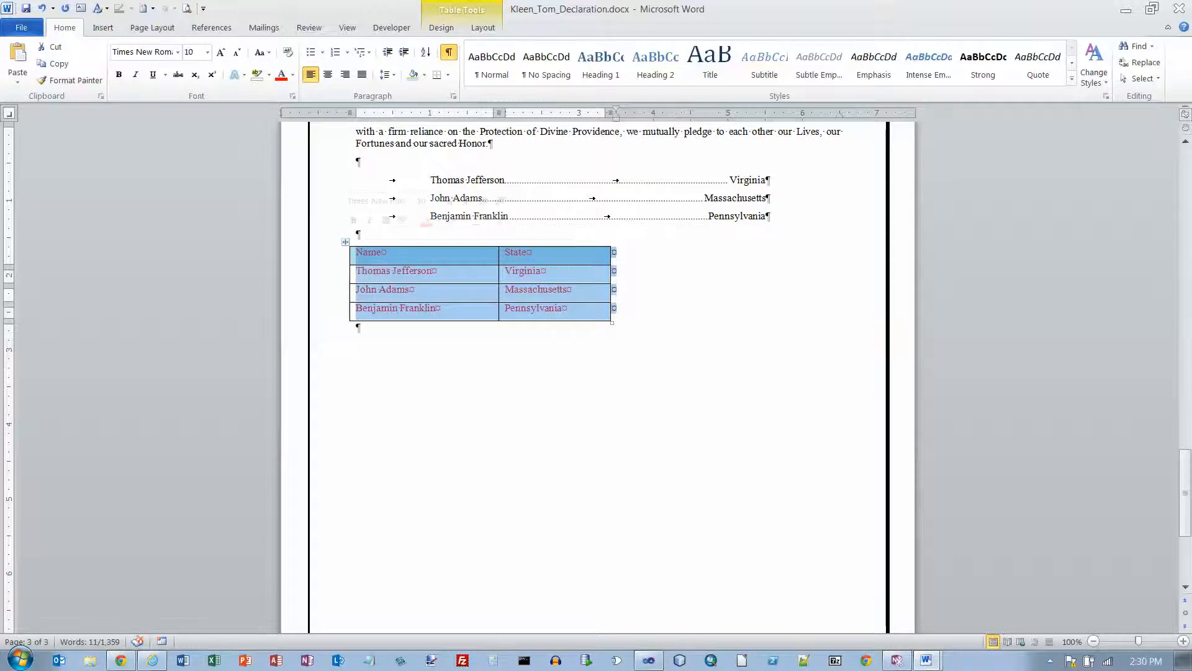
left_click(360, 253)
left_click_drag(360, 252, 546, 310)
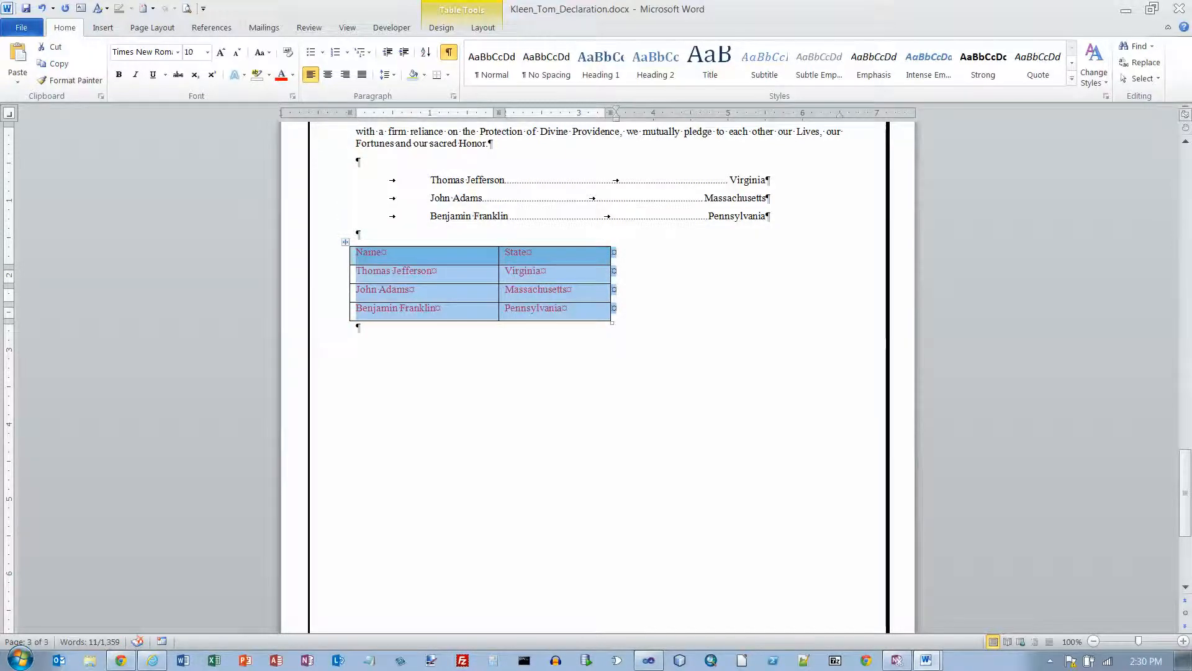
left_click(327, 74)
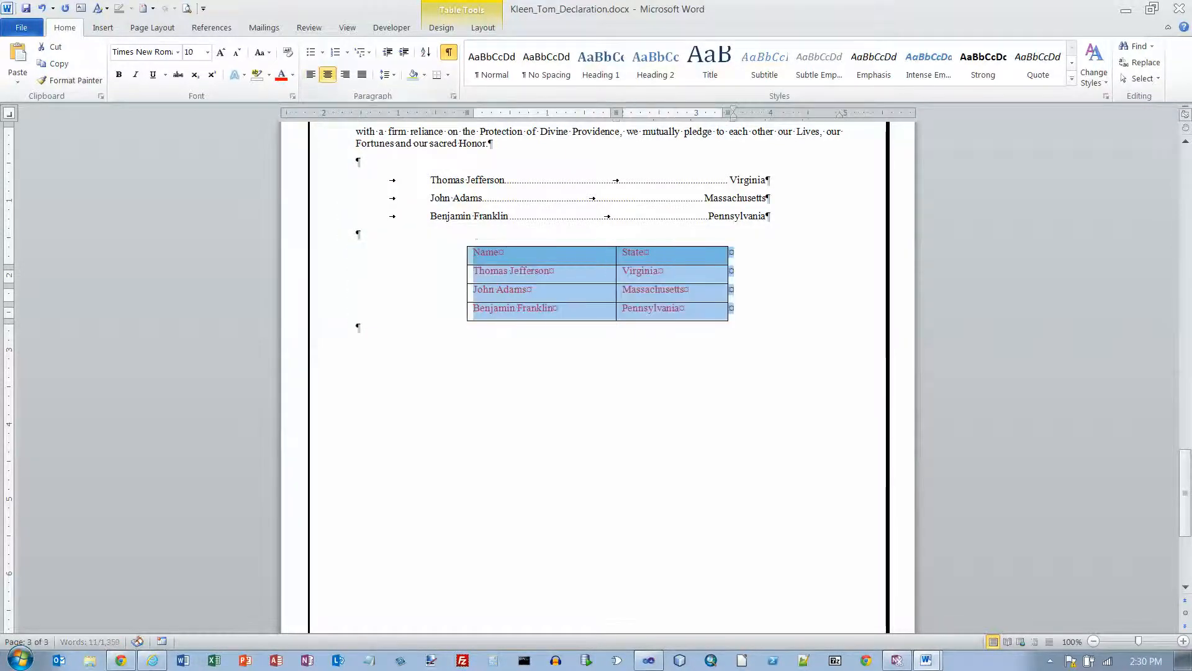
Step: Switch to the instructions document and strike through item 27 about centering the table
key("alt+Tab")
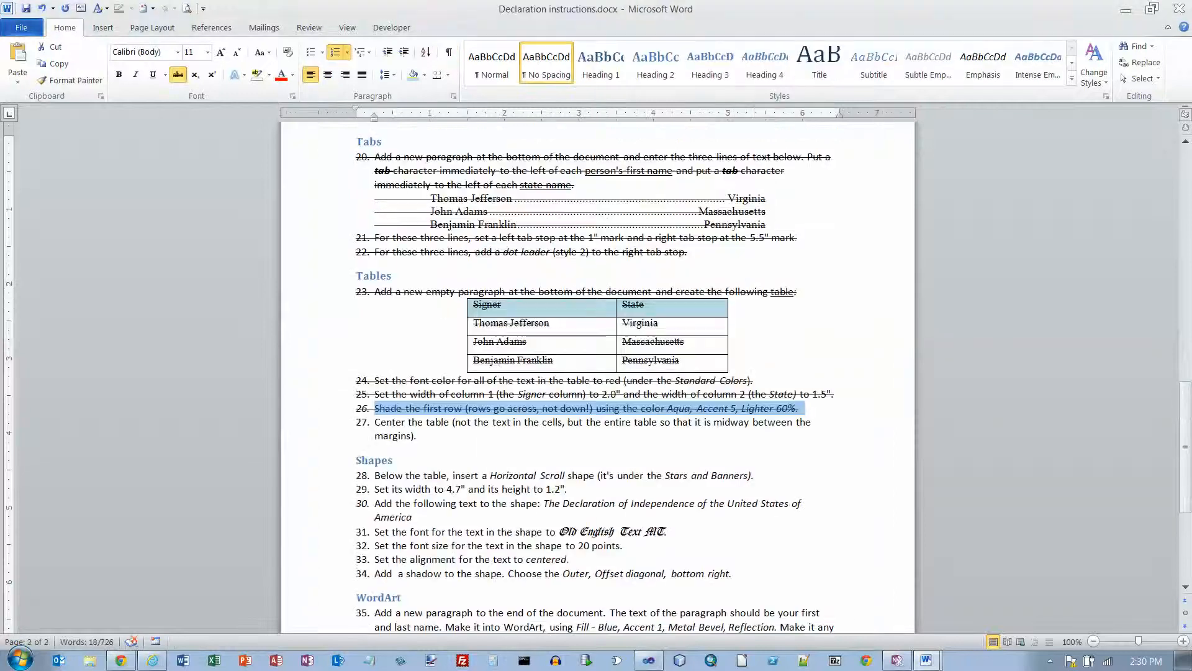
key("Right")
key("ctrl+shift+Down")
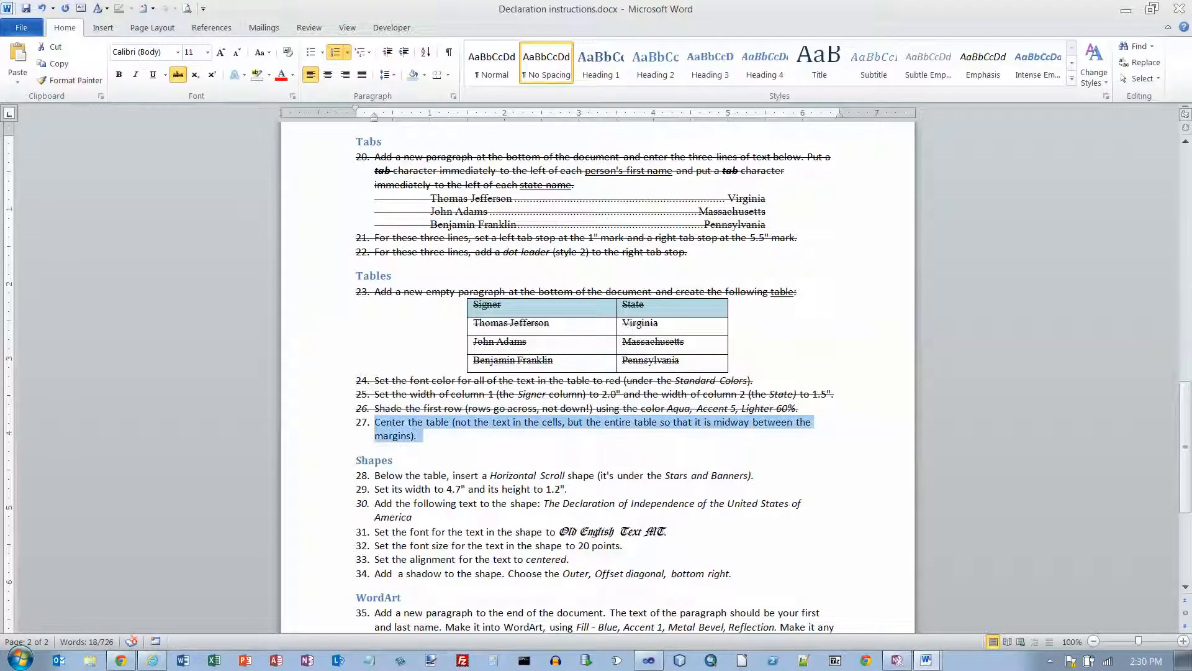
left_click(177, 75)
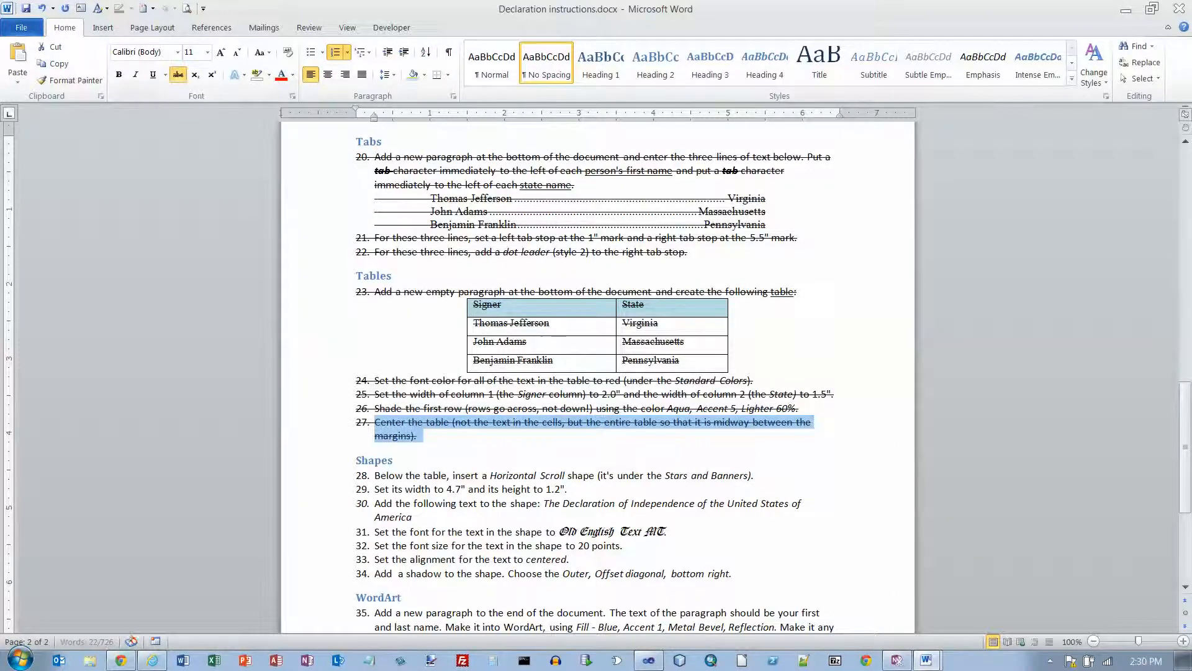
Step: In the declaration document, add an empty paragraph below the signer table and draw a Horizontal Scroll shape about 4.25" wide and 1.28" high
scroll(534, 311, "down", 3)
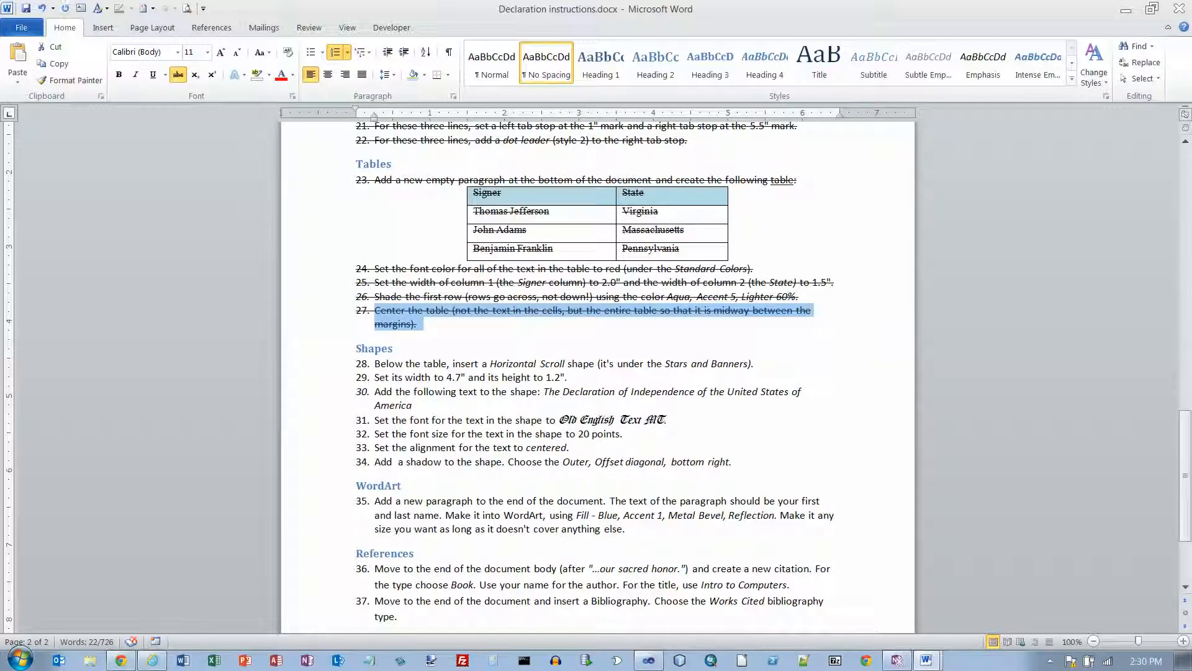
key("alt+Tab")
left_click(358, 328)
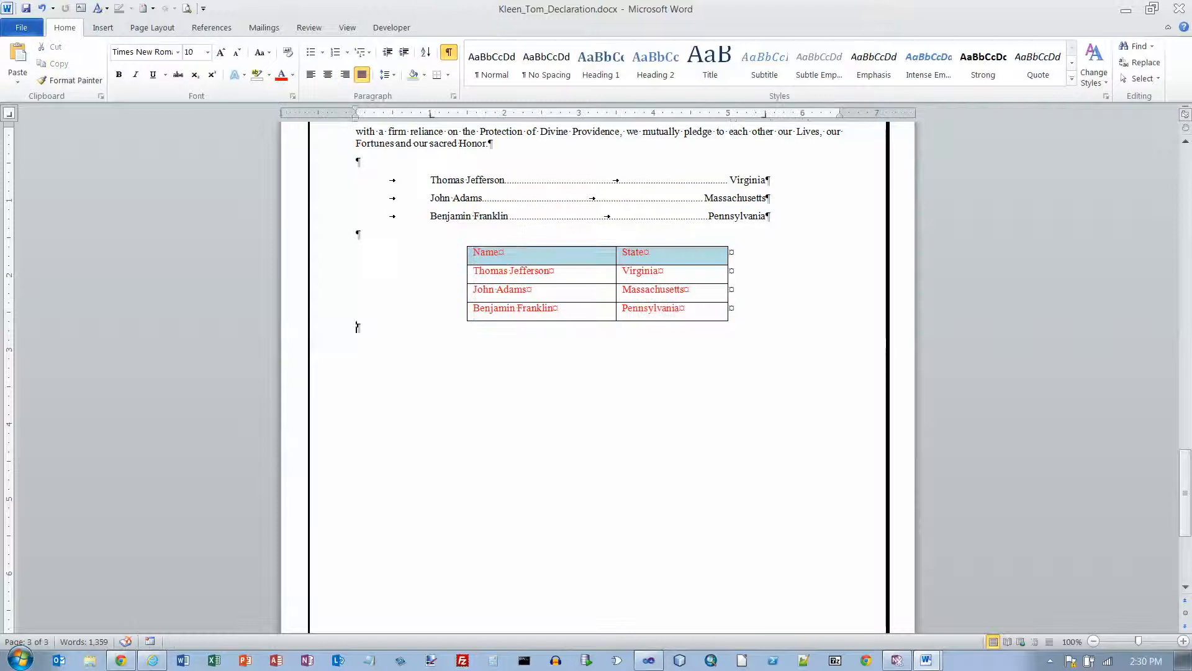
key("Return")
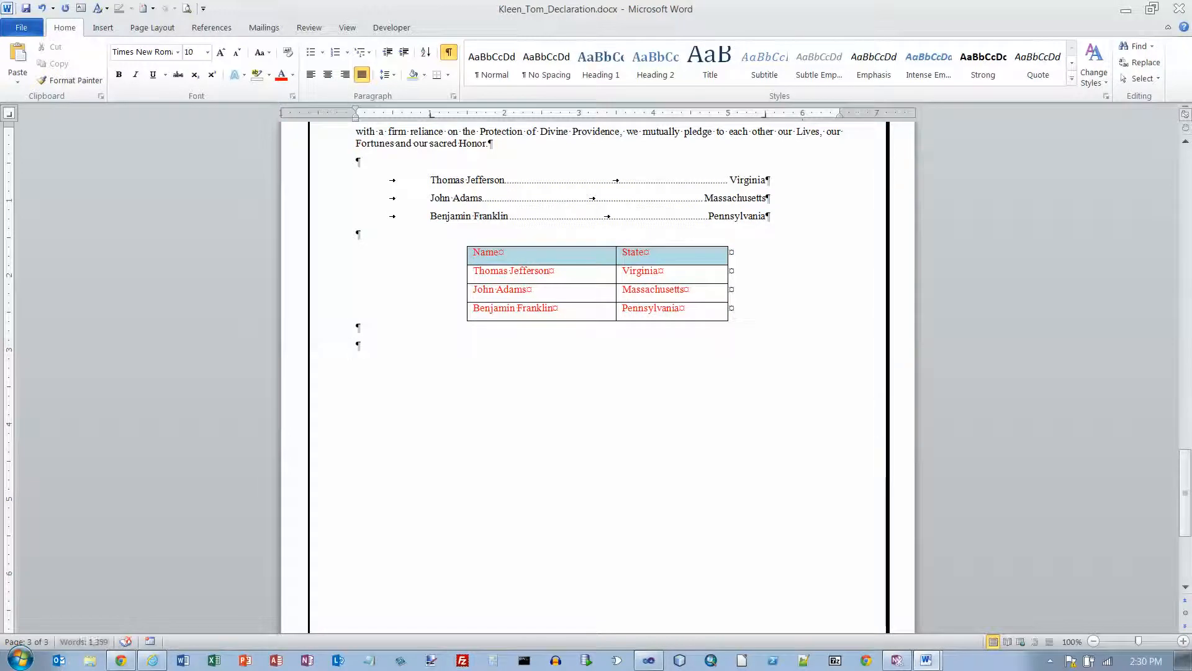
left_click(103, 28)
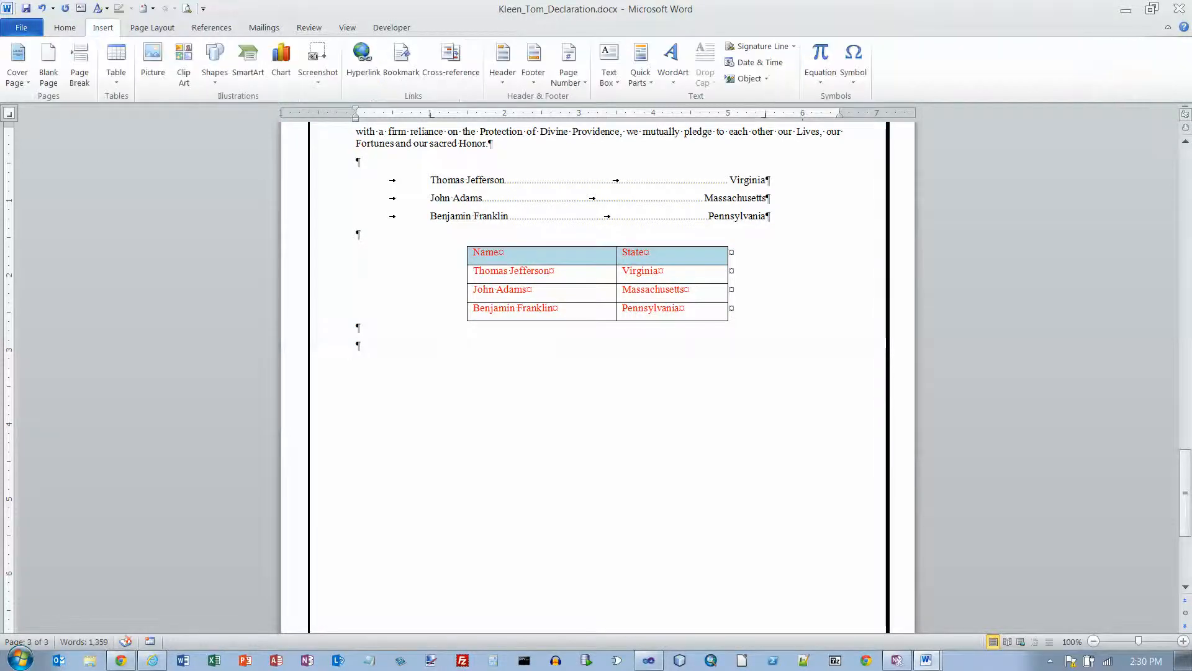
left_click(215, 59)
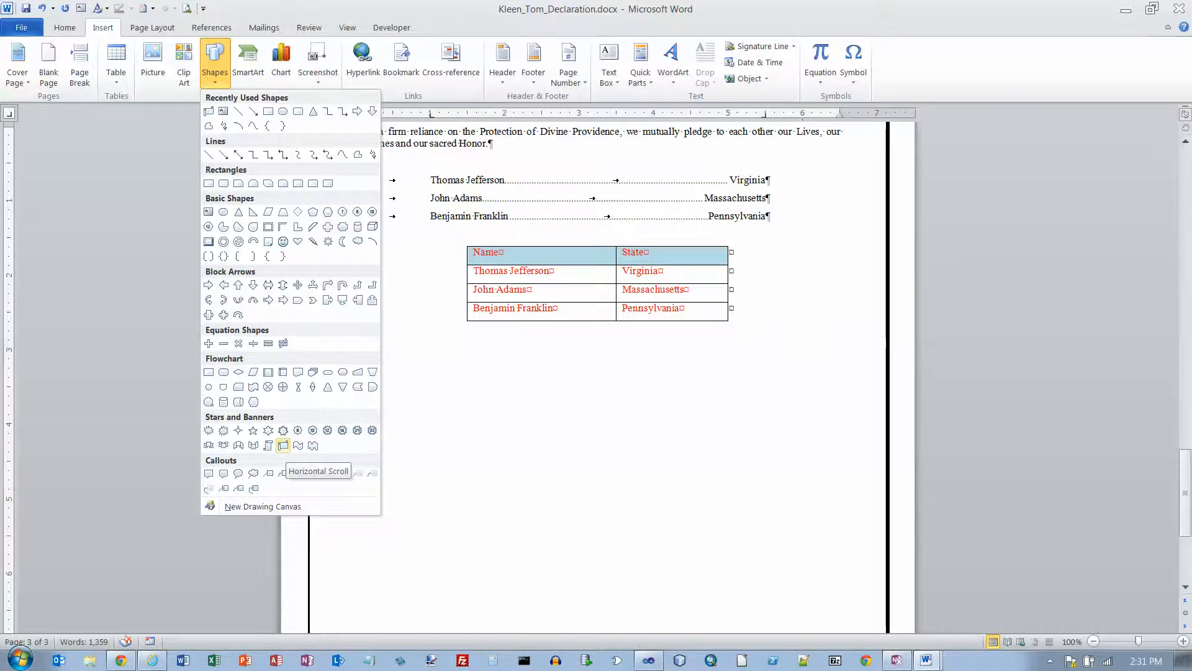
left_click(282, 445)
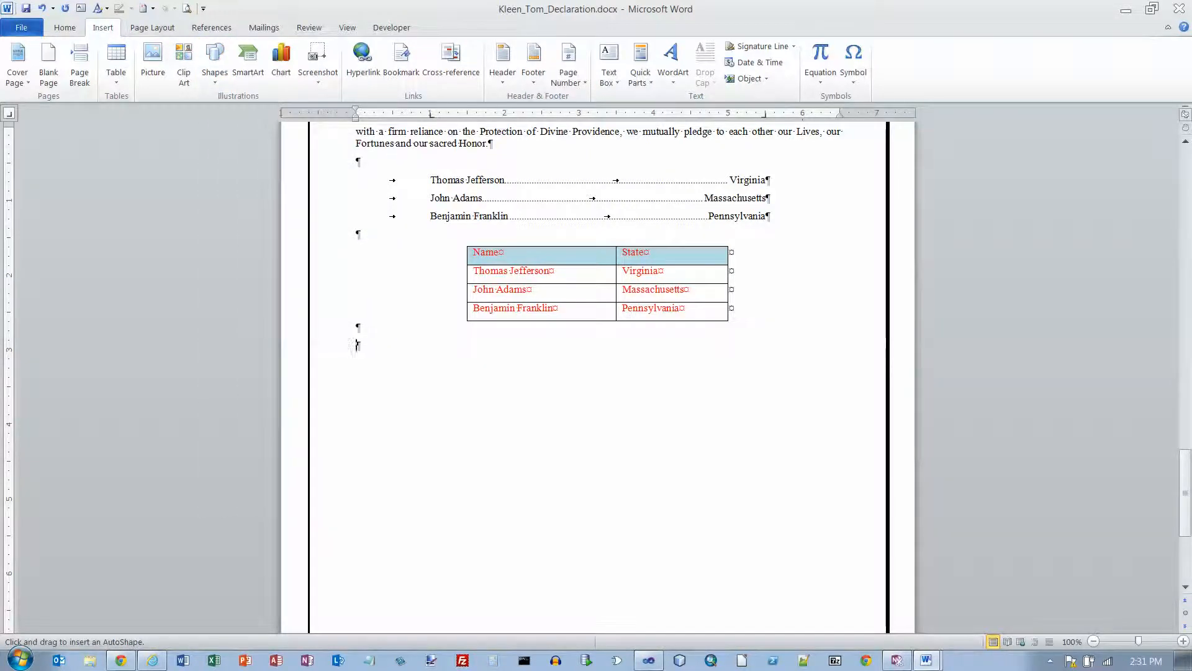
left_click_drag(419, 346, 738, 442)
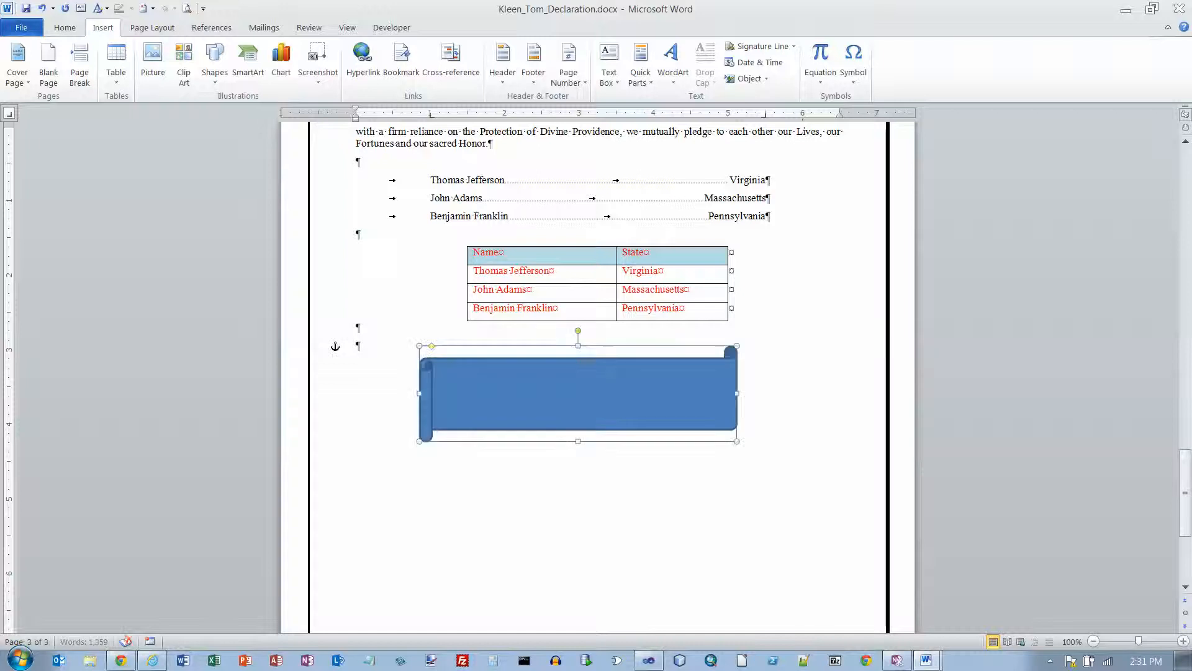
Step: Select items 28 and 29 in the instructions, and set the declaration's scroll shape to 1.2" high and 4.7" wide
key("alt+Tab")
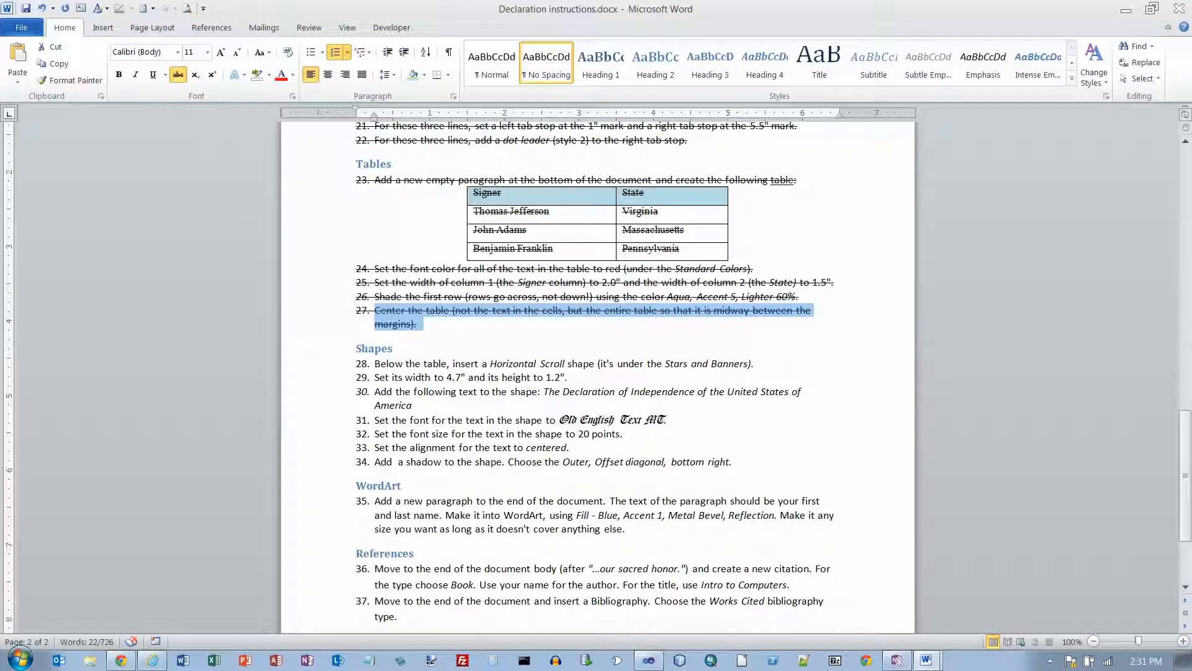
left_click_drag(375, 363, 574, 377)
key("alt+Tab")
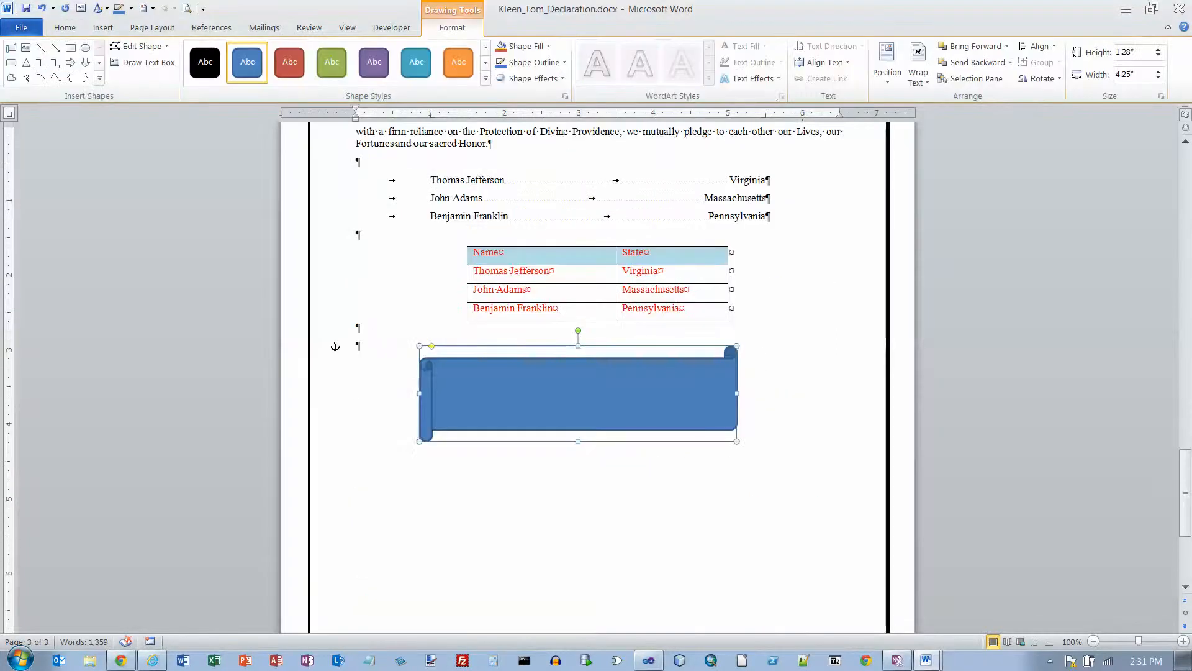
key("alt+Tab")
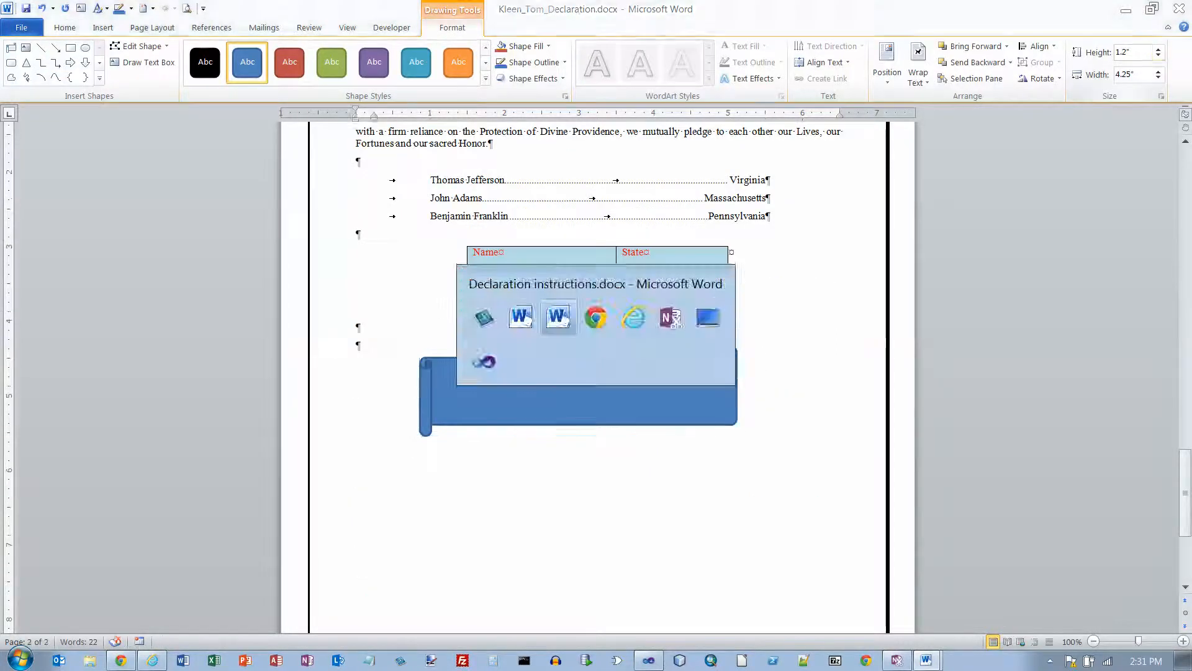
key("alt+Tab")
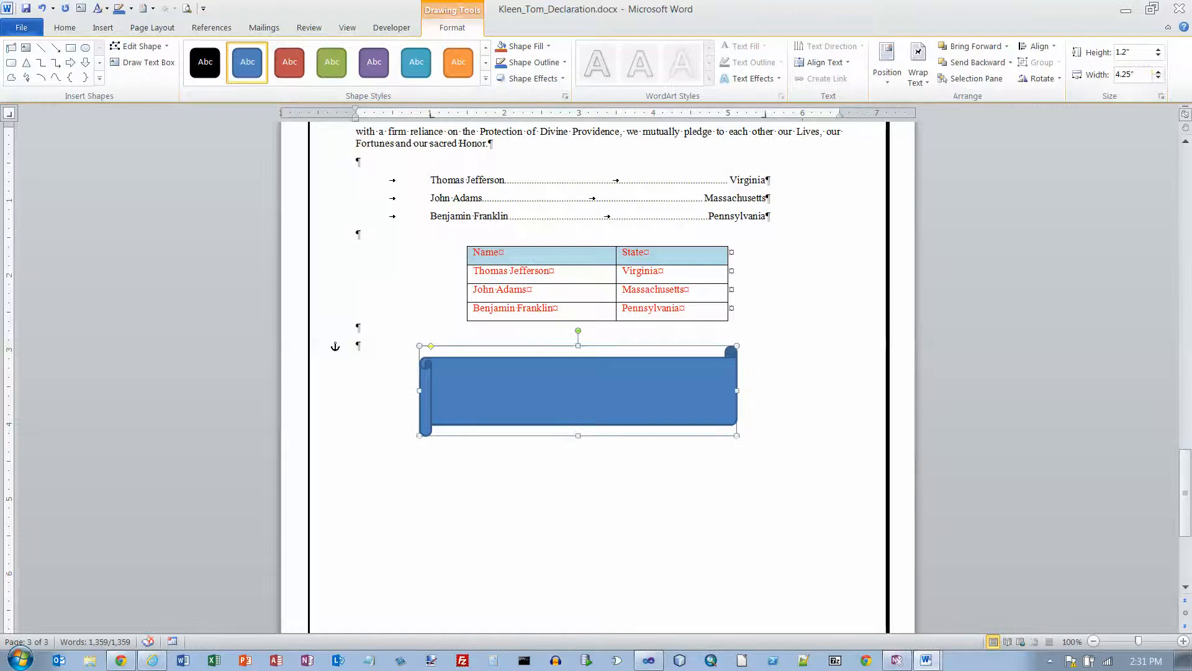
left_click(1158, 71)
left_click(1158, 72)
left_click(1158, 72)
left_click(1158, 72)
left_click(1158, 71)
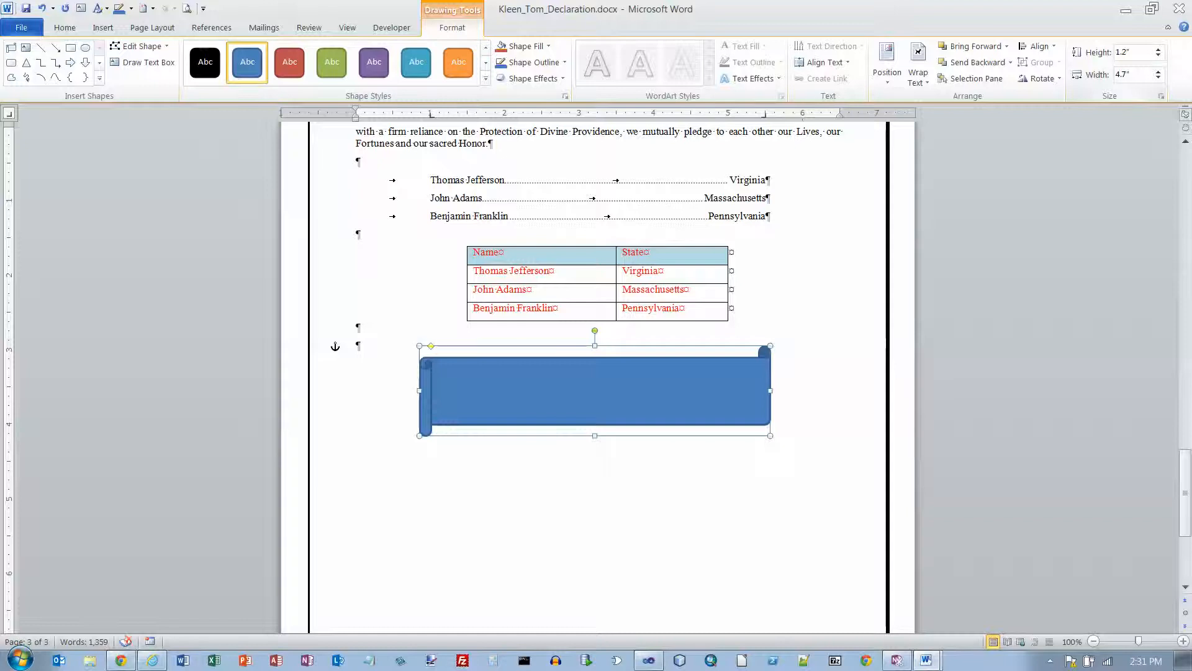
Step: Strike through items 28 and 29 in the instructions document and return to the declaration document
key("alt+Tab")
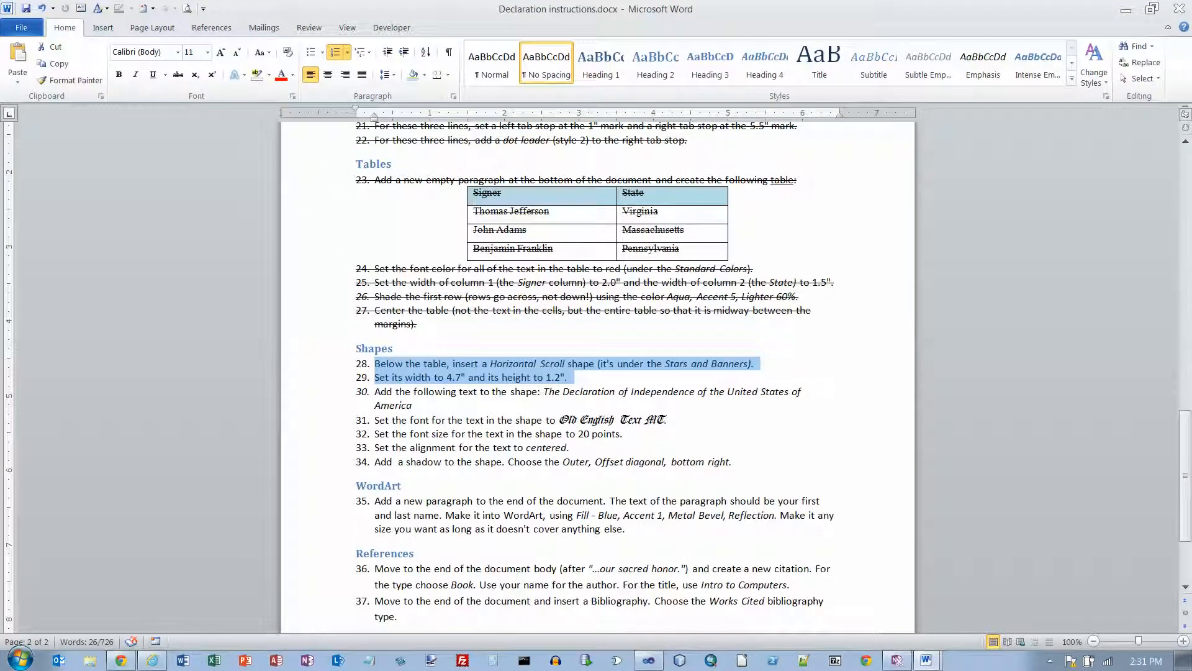
left_click(178, 74)
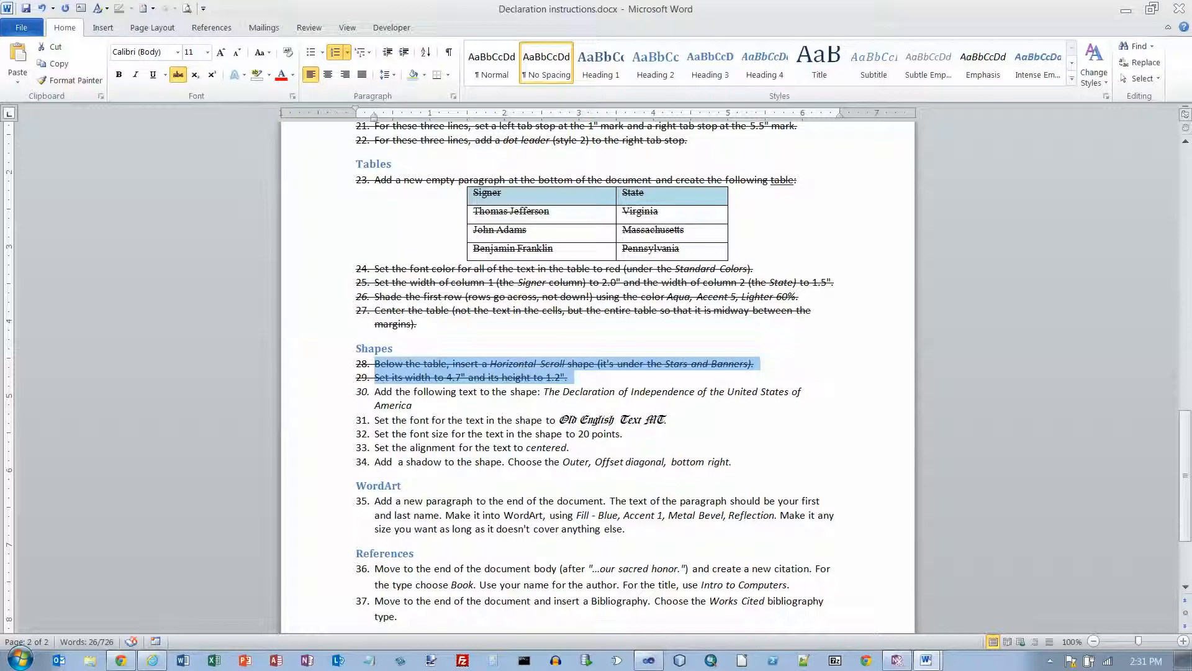
key("alt+Tab")
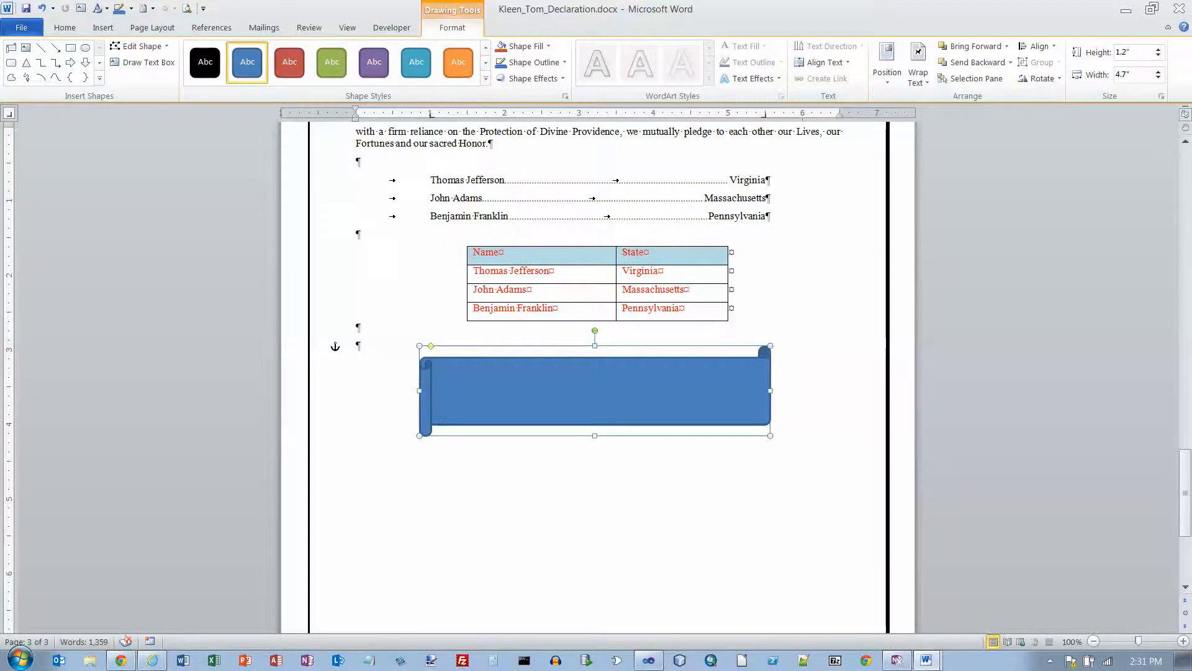
right_click(515, 392)
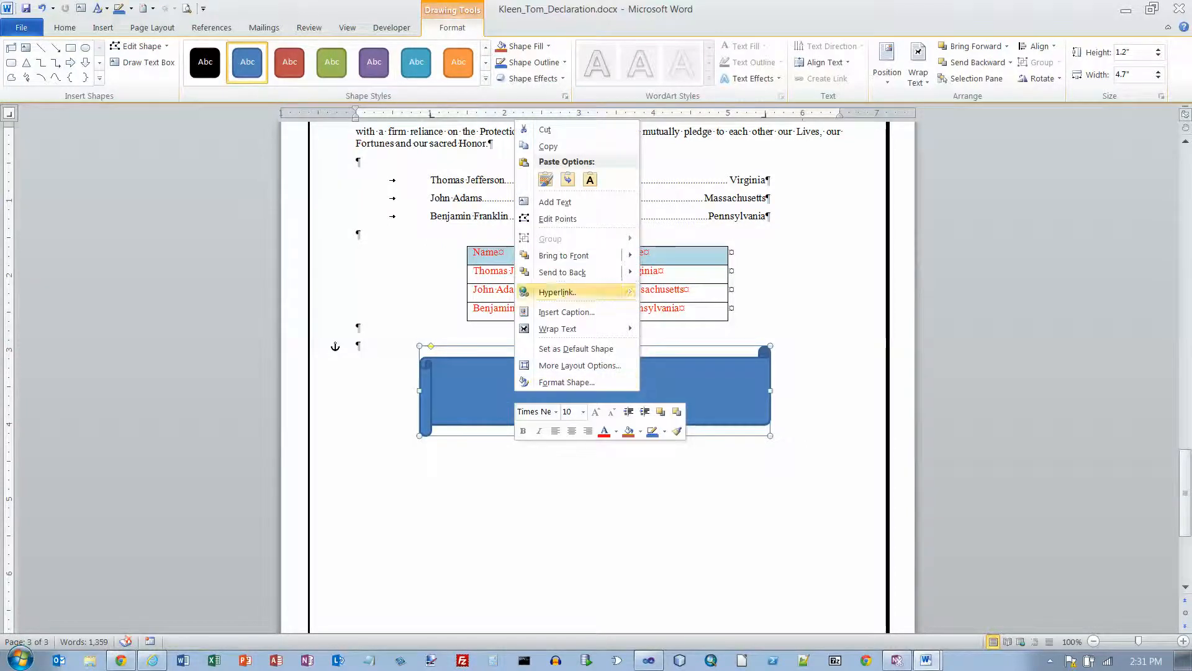
mouse_move(562, 272)
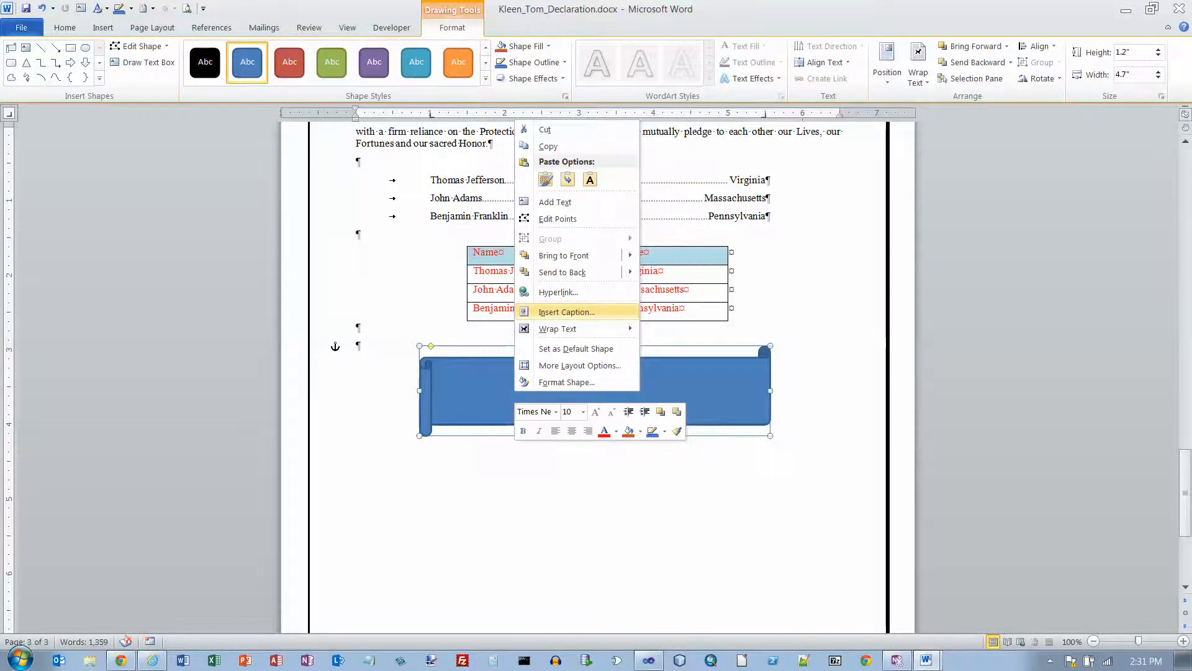
key("Return")
key("Escape")
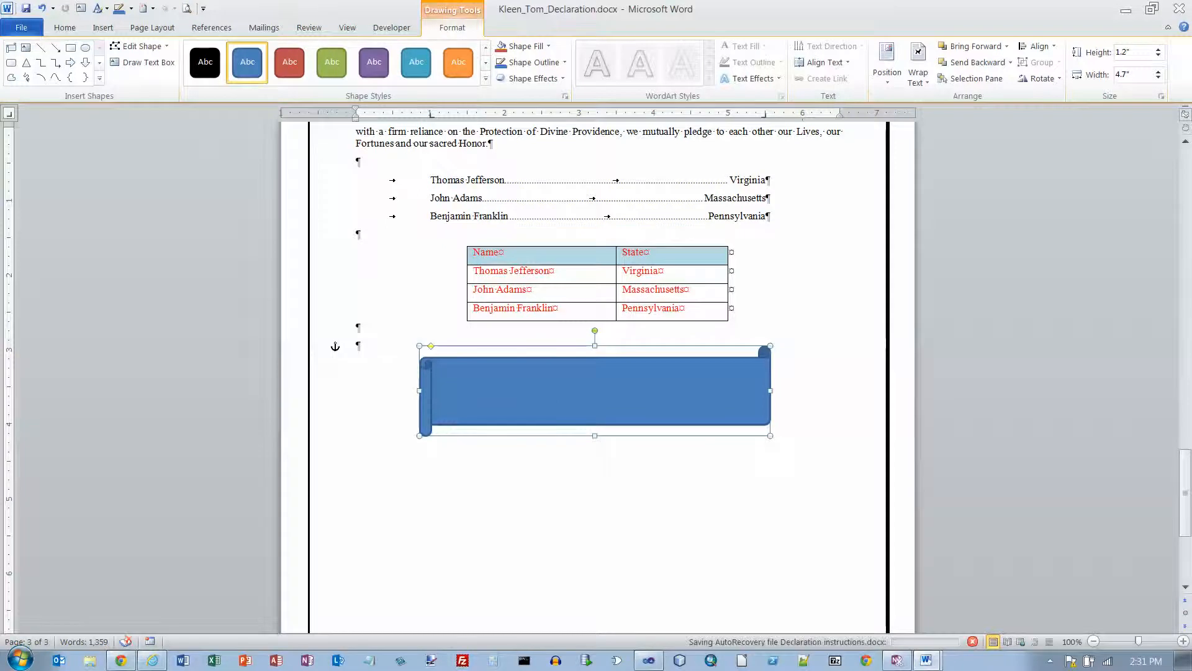
key("Escape")
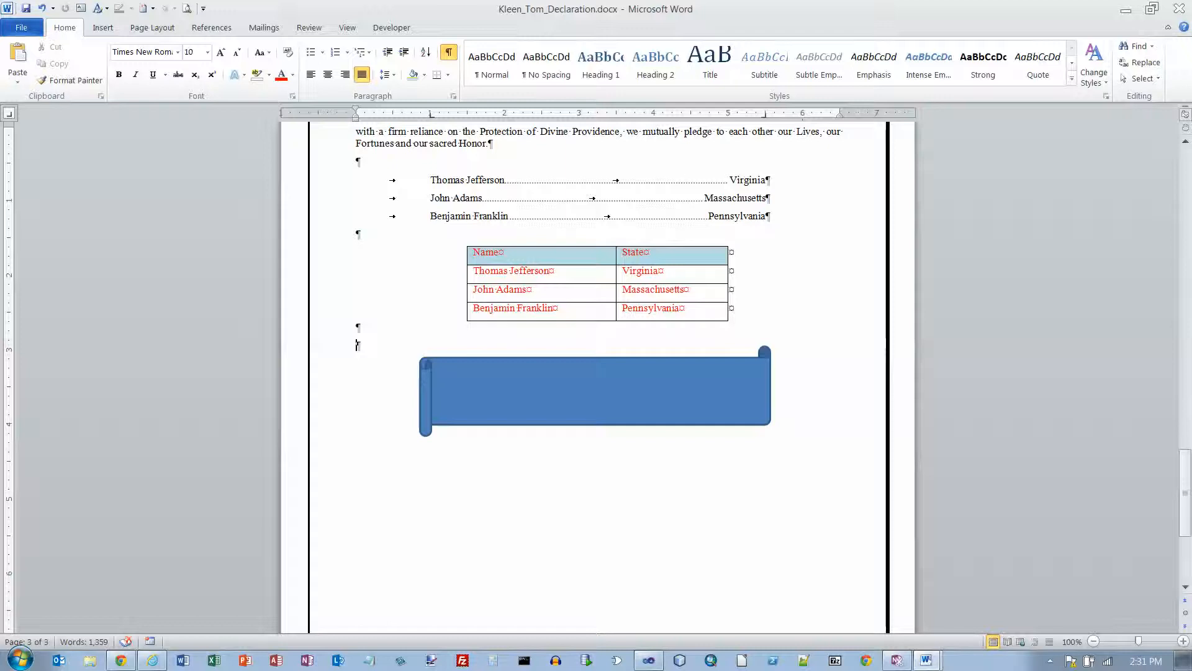
Step: Add the text "The Declaration of Independence of the United States of America" inside the scroll shape
right_click(583, 393)
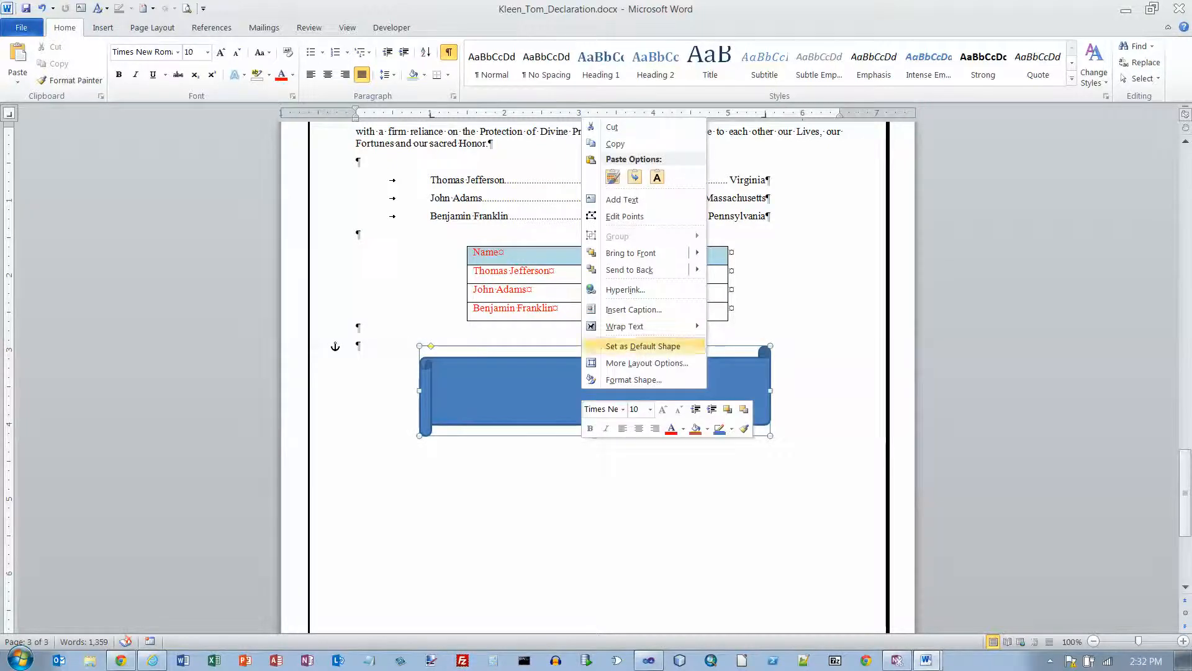
left_click(623, 199)
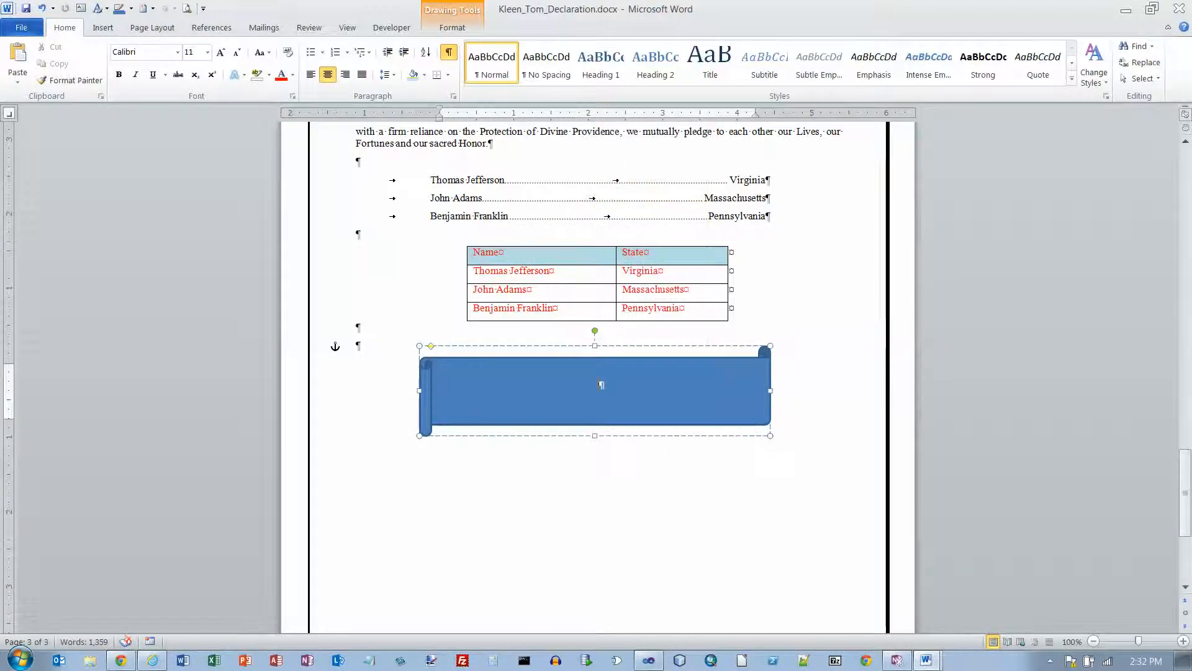
type("The Decl")
type("aration of ")
type("Independenc")
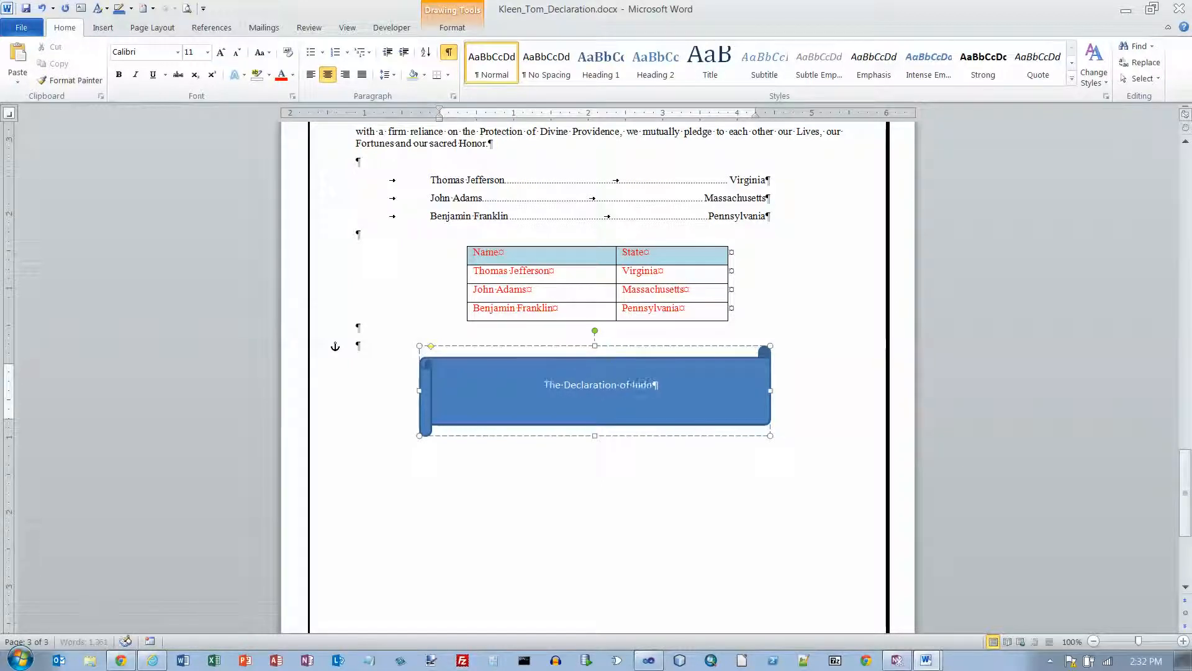
type("e of")
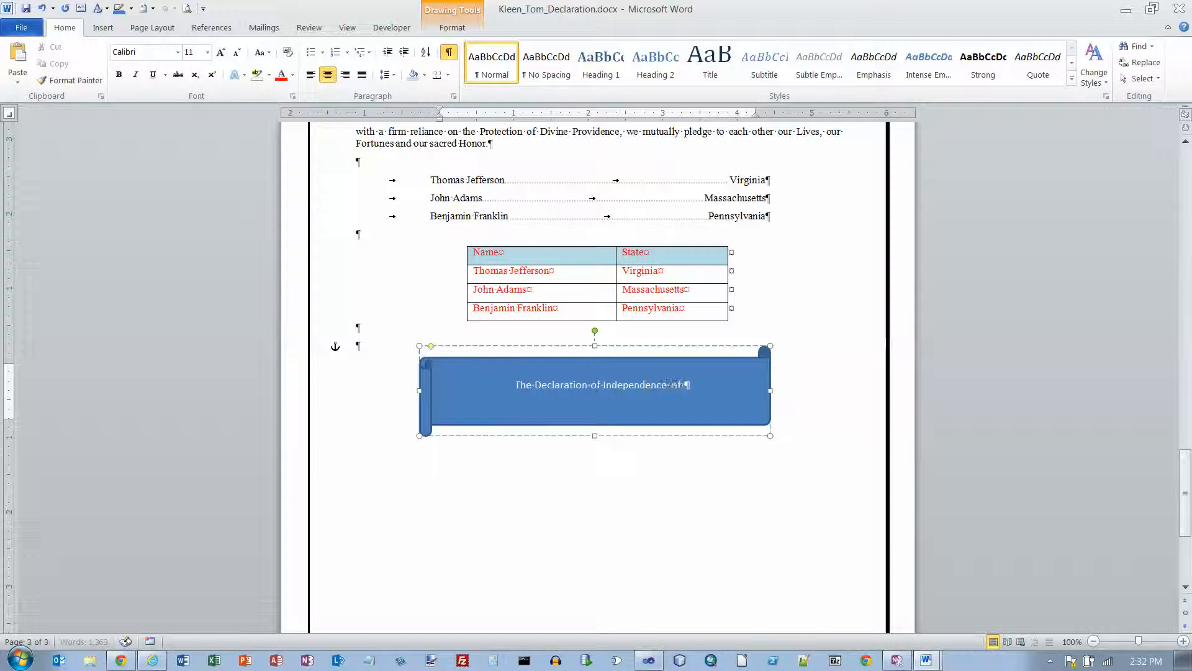
type(" the United S")
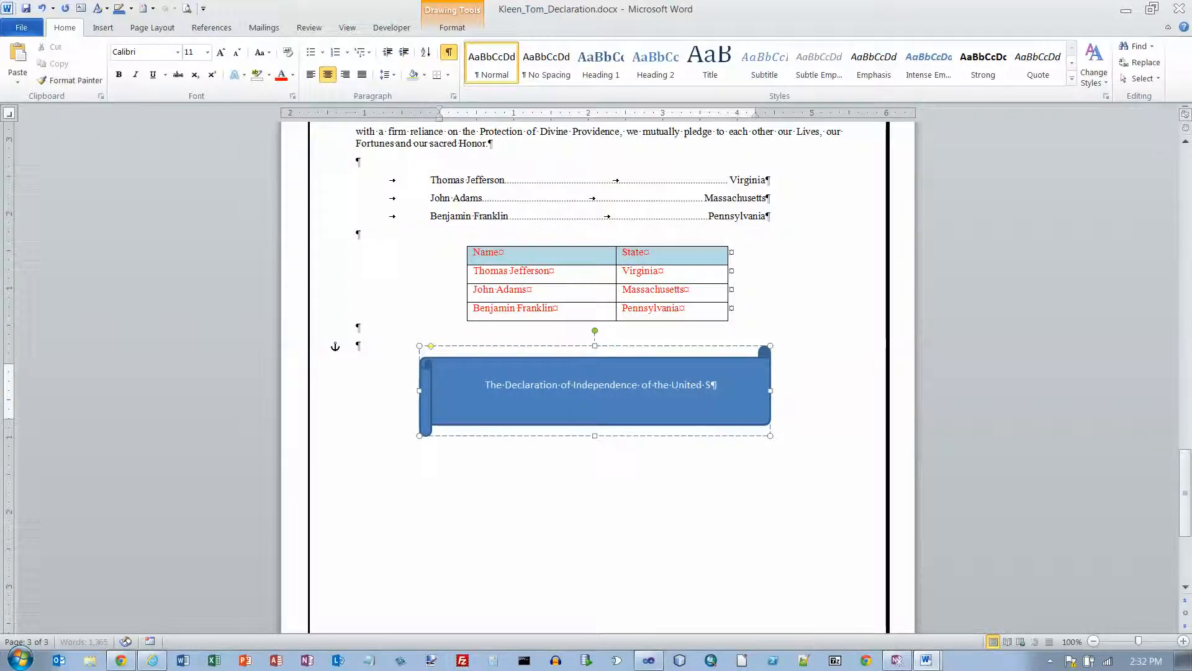
type("tates of America")
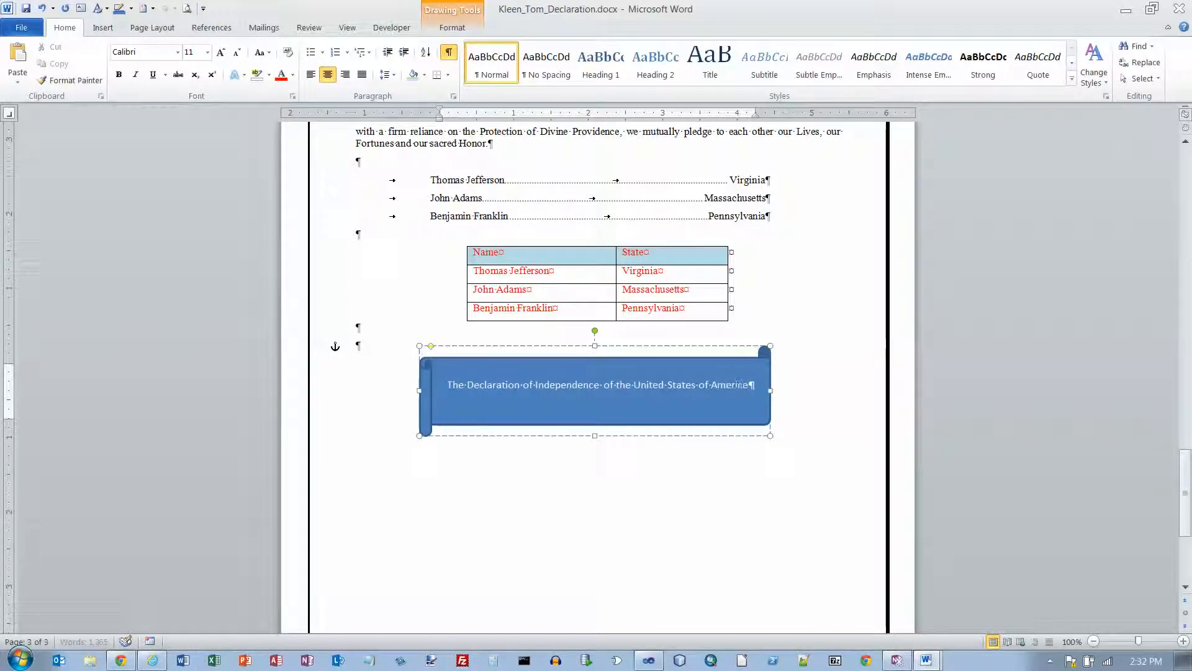
Step: Switch to the instructions document and strike through item 30 about adding text to the shape
key("alt+Tab")
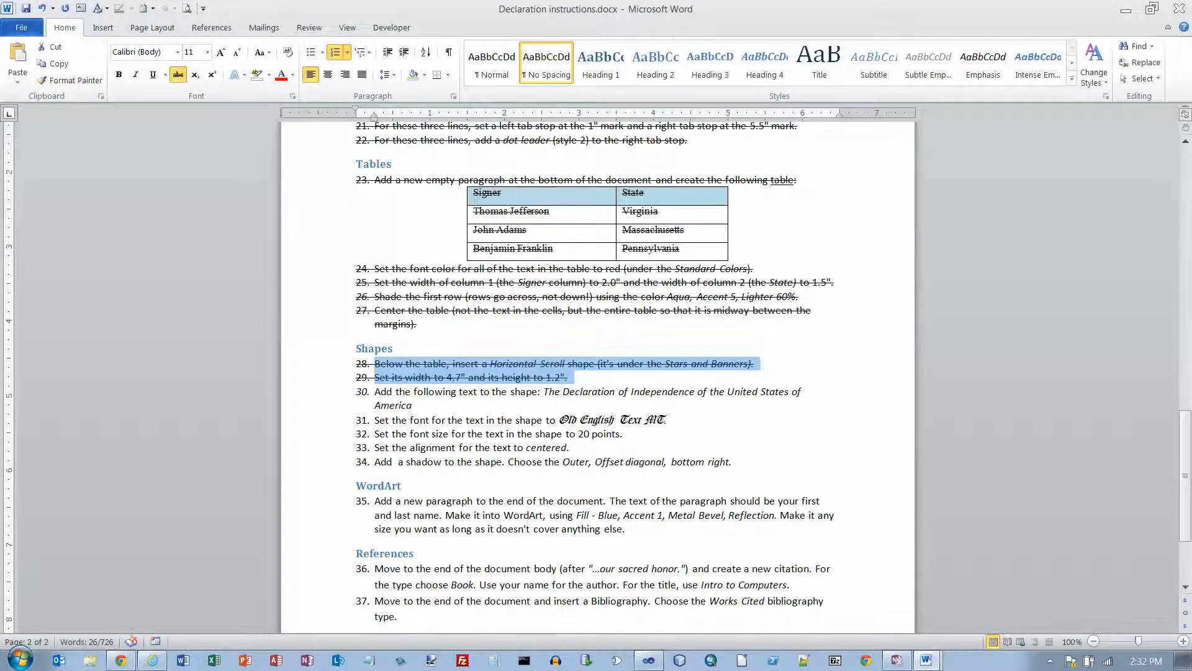
key("Right")
key("shift+Down")
key("shift+Down")
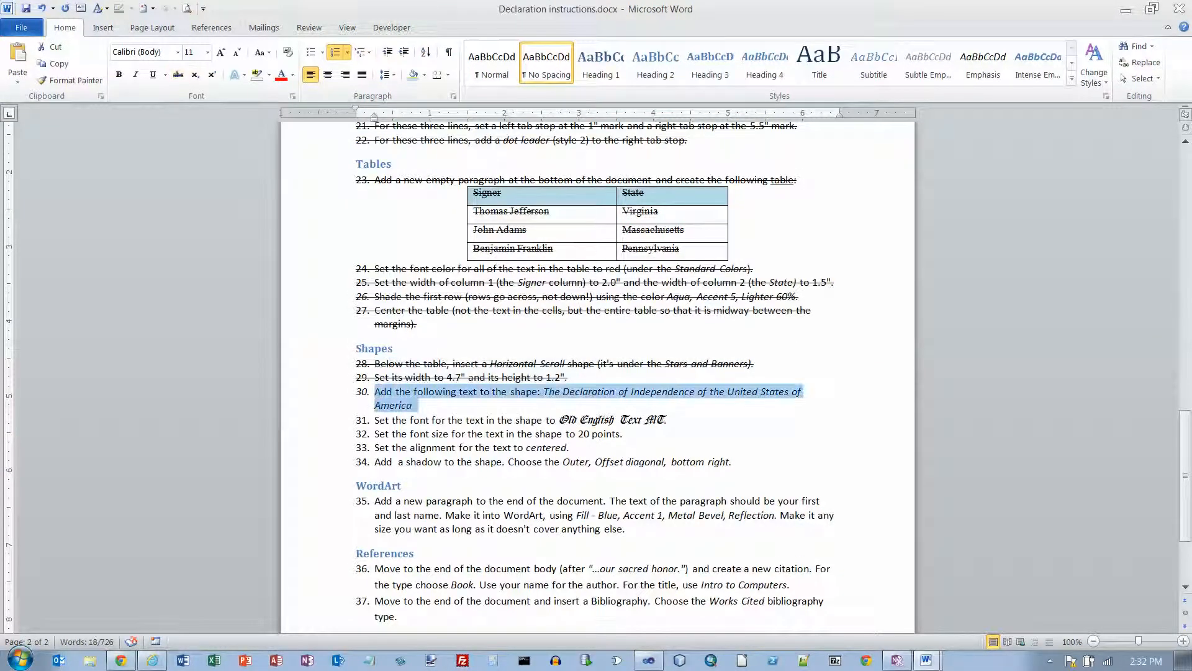
left_click(178, 74)
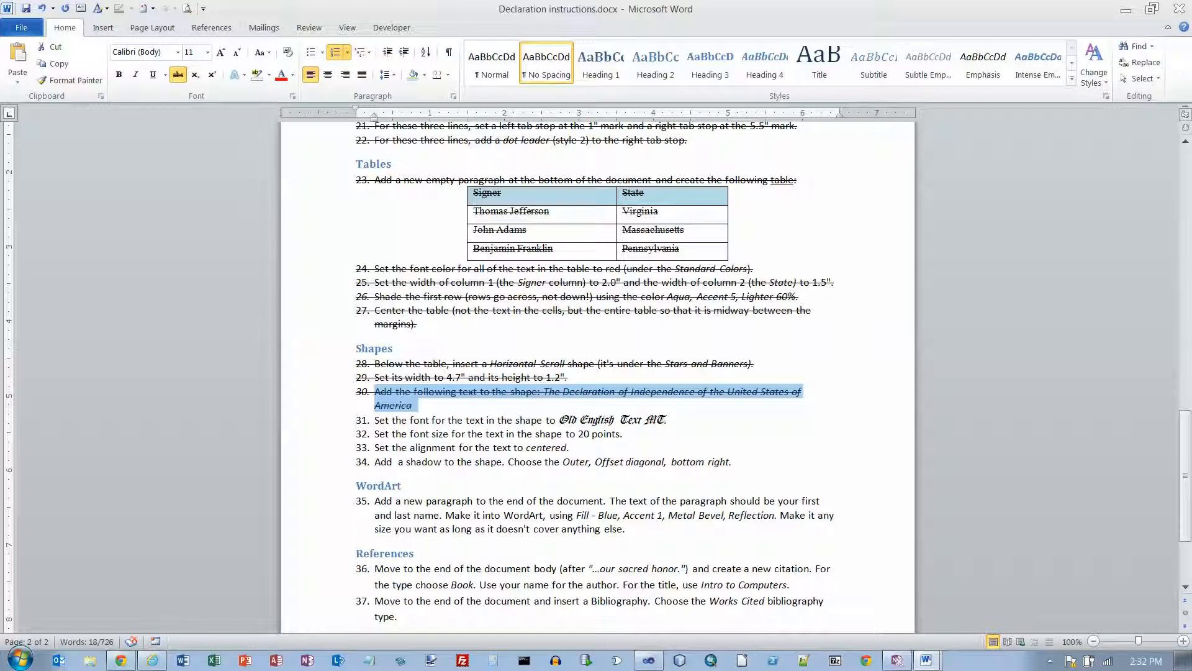
Step: Set all the text in the declaration's scroll shape to the Old English Text MT font and check the next instruction
key("alt+Tab")
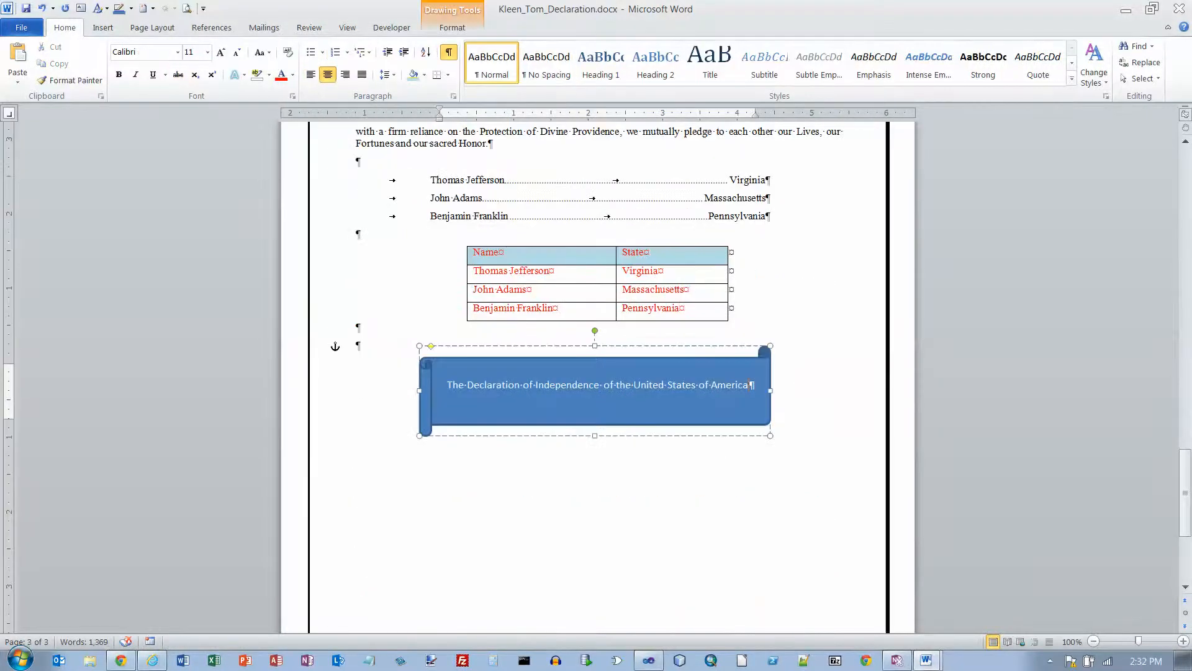
key("ctrl+a")
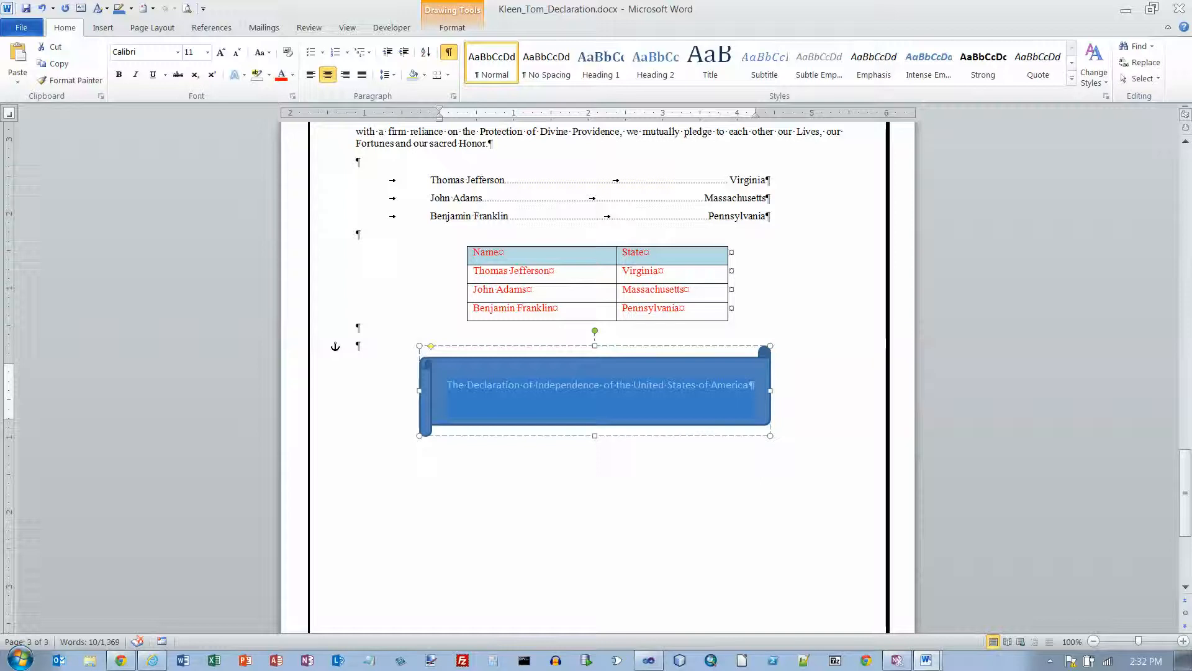
left_click(178, 52)
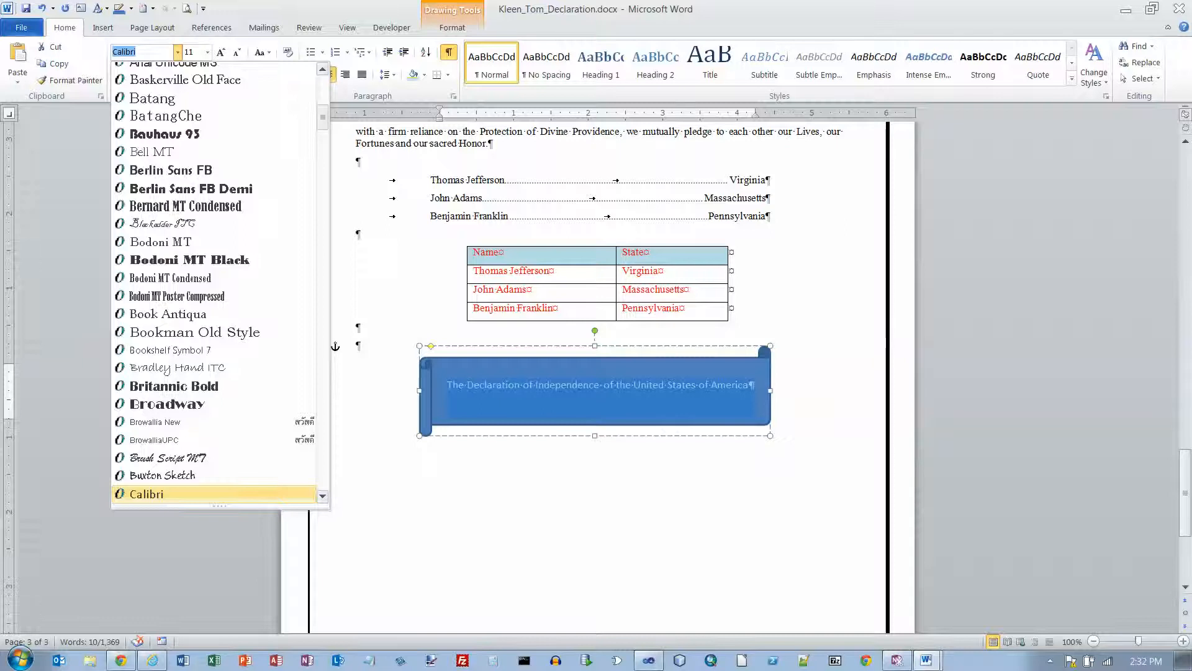
type("Old English Text")
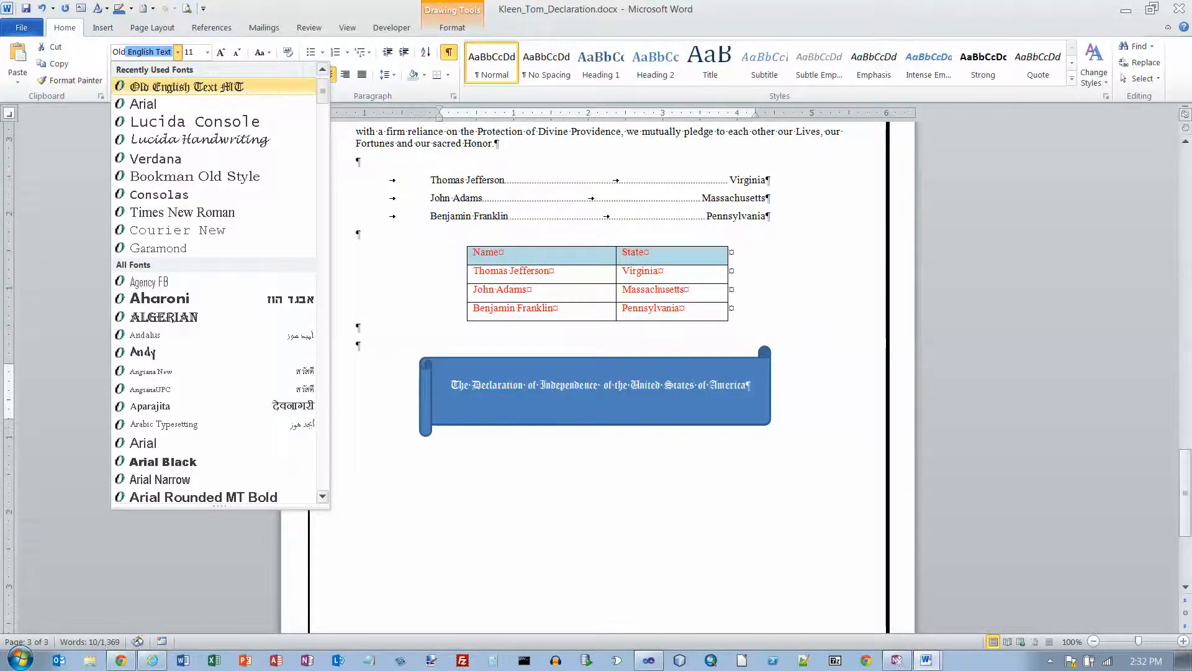
key("Return")
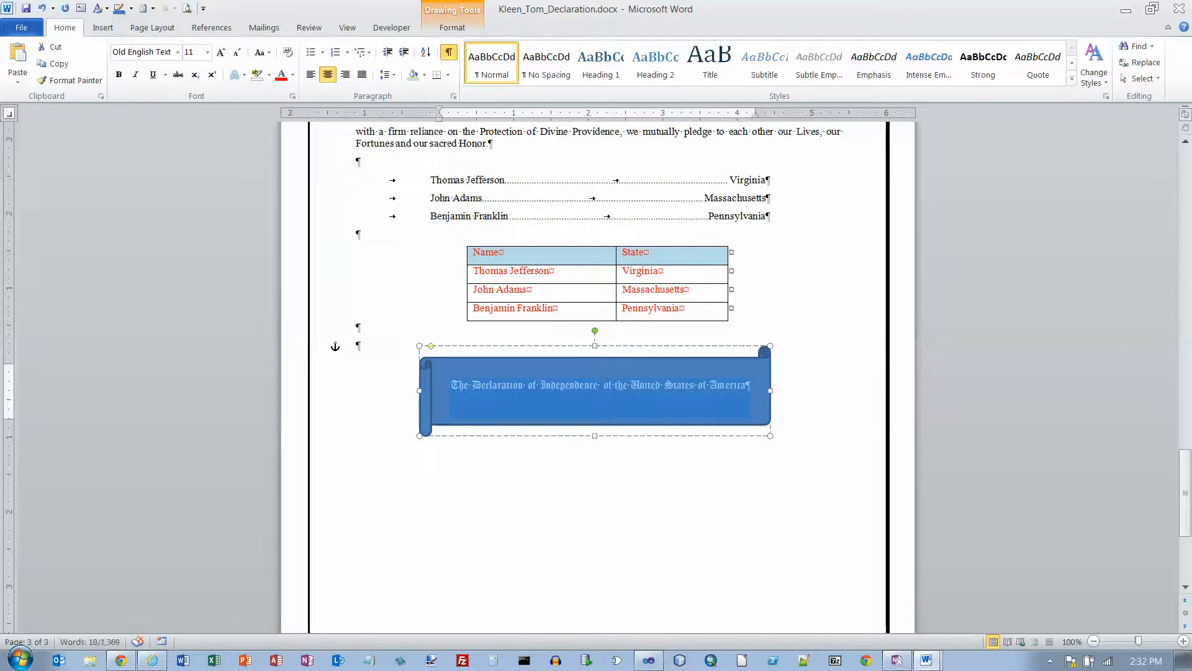
key("alt+Tab")
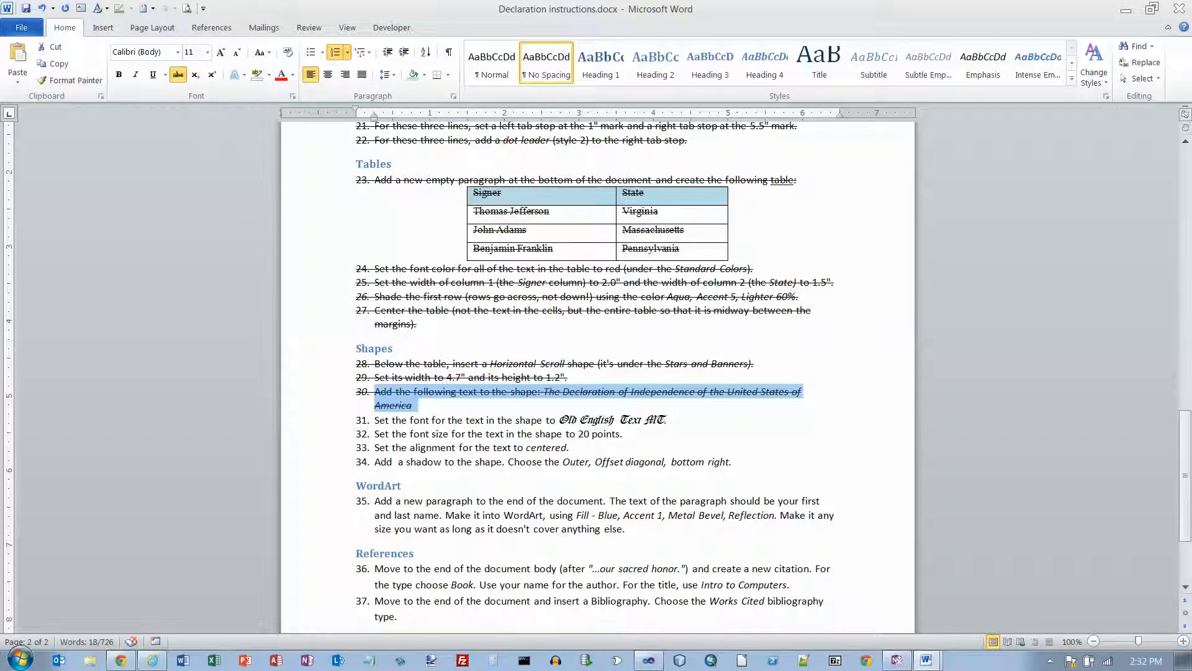
key("alt+Tab")
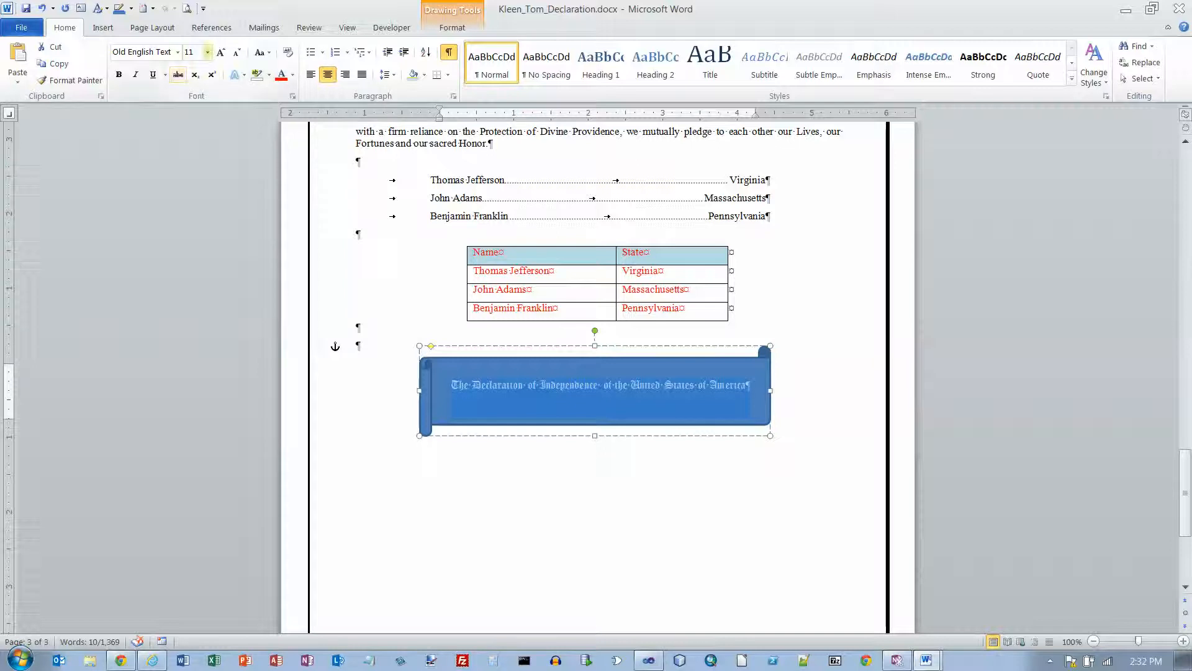
Step: Set the scroll shape's text to 20 points and strike through items 31 to 33 in the instructions document
left_click(208, 52)
left_click(190, 174)
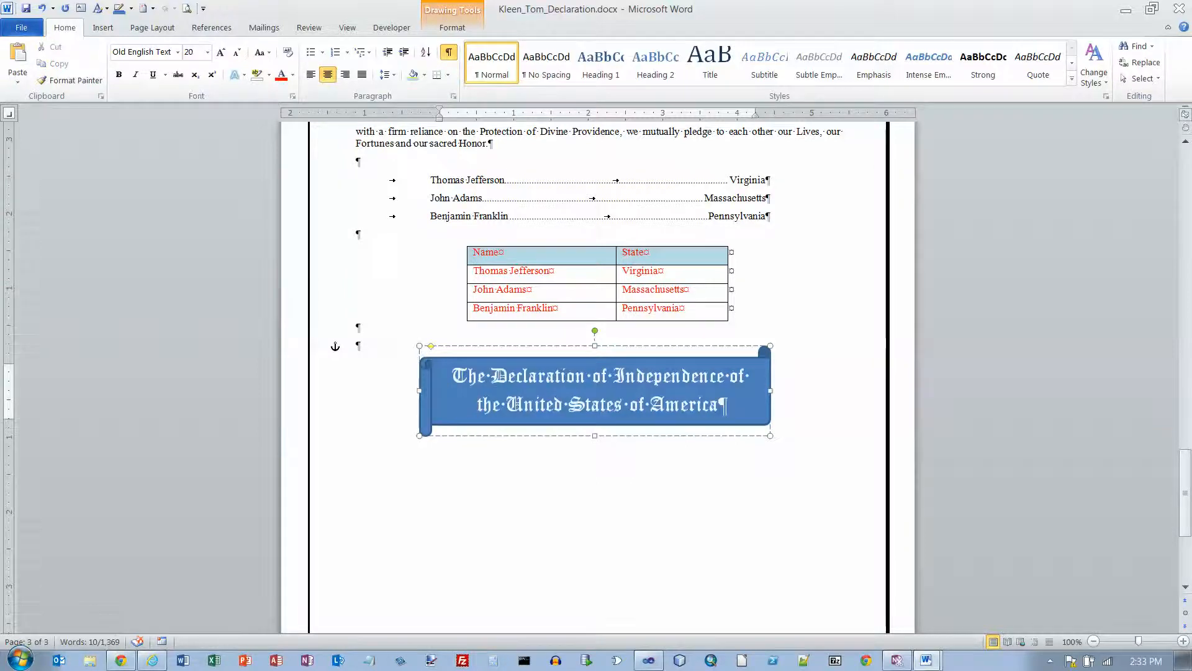
key("alt+Tab")
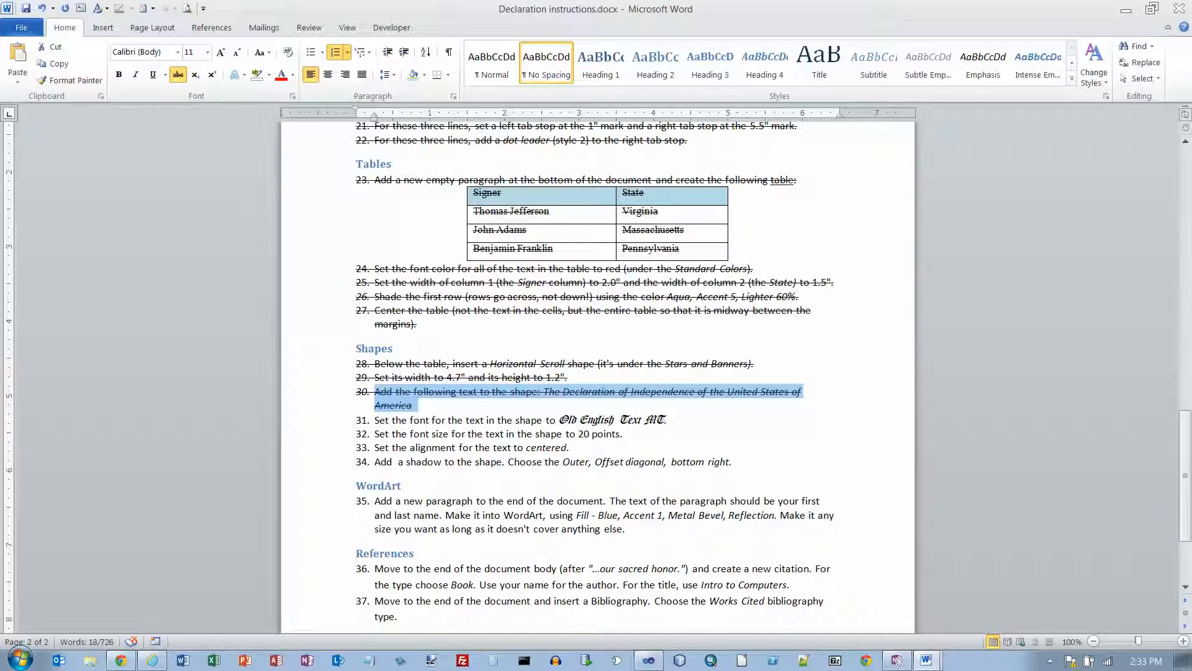
left_click_drag(375, 420, 583, 449)
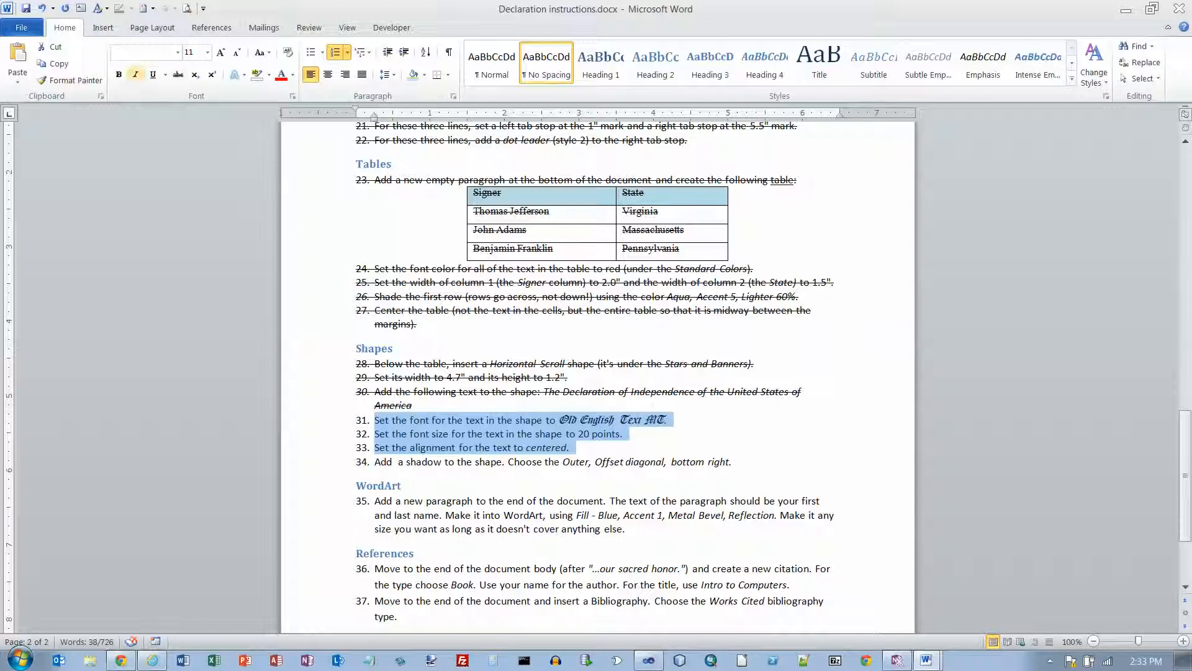
left_click(178, 75)
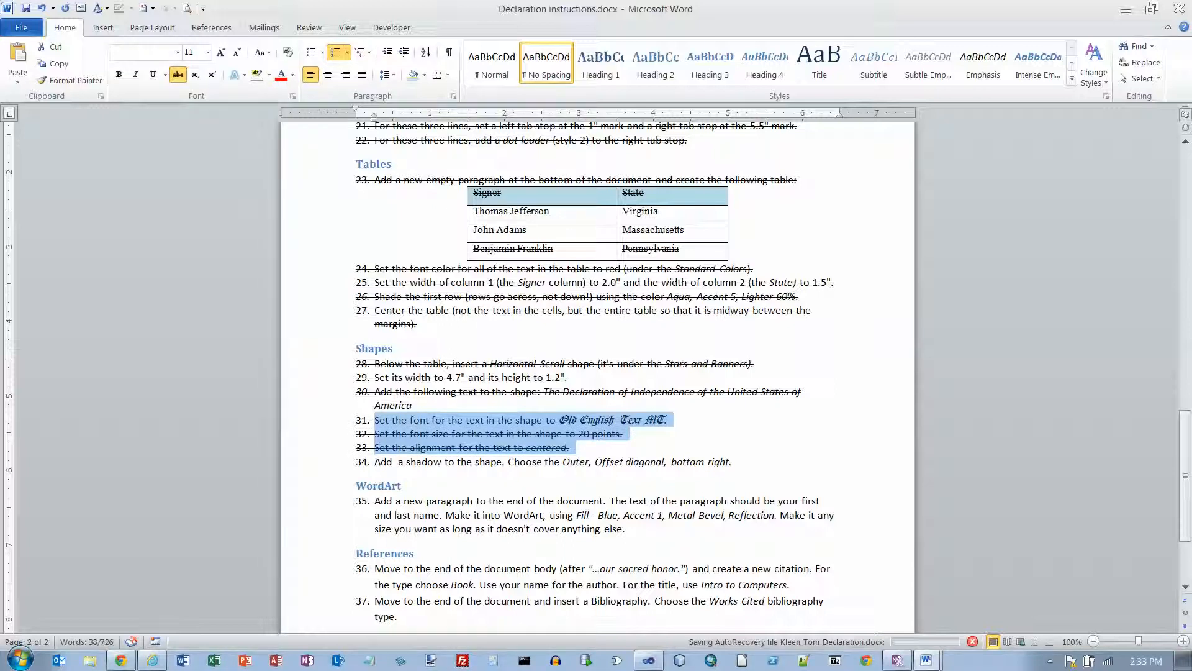
Step: Return to the declaration document and apply the Outer, Offset Diagonal Bottom Right shadow to the scroll shape
key("alt+Tab")
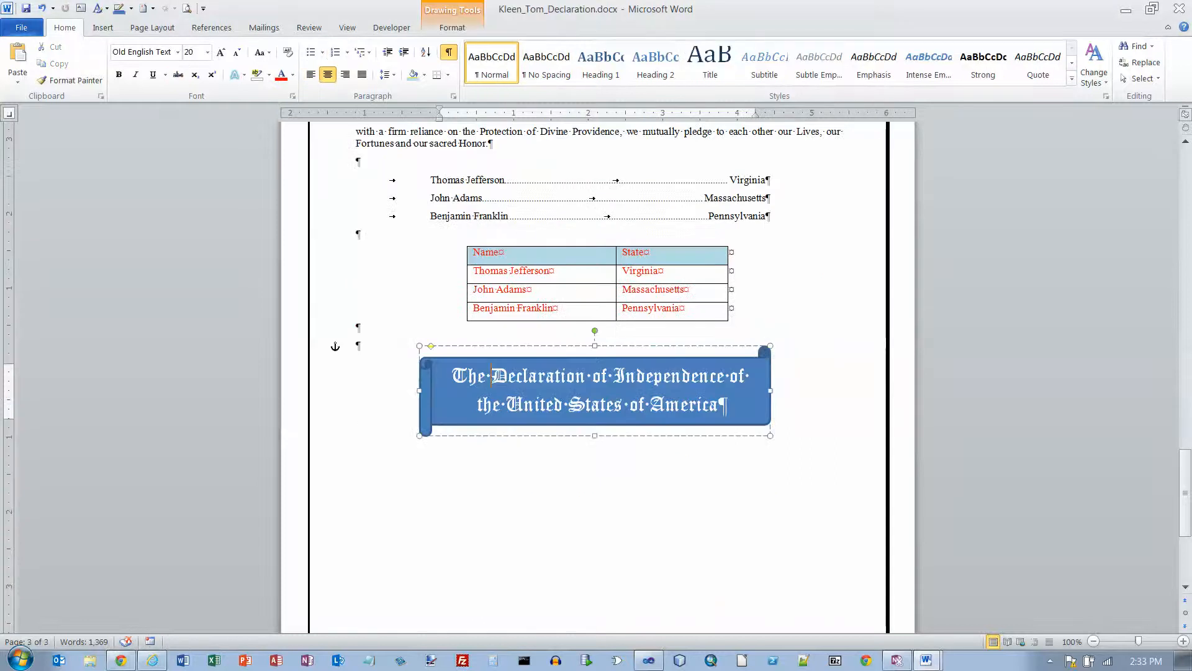
left_click(682, 346)
left_click(452, 27)
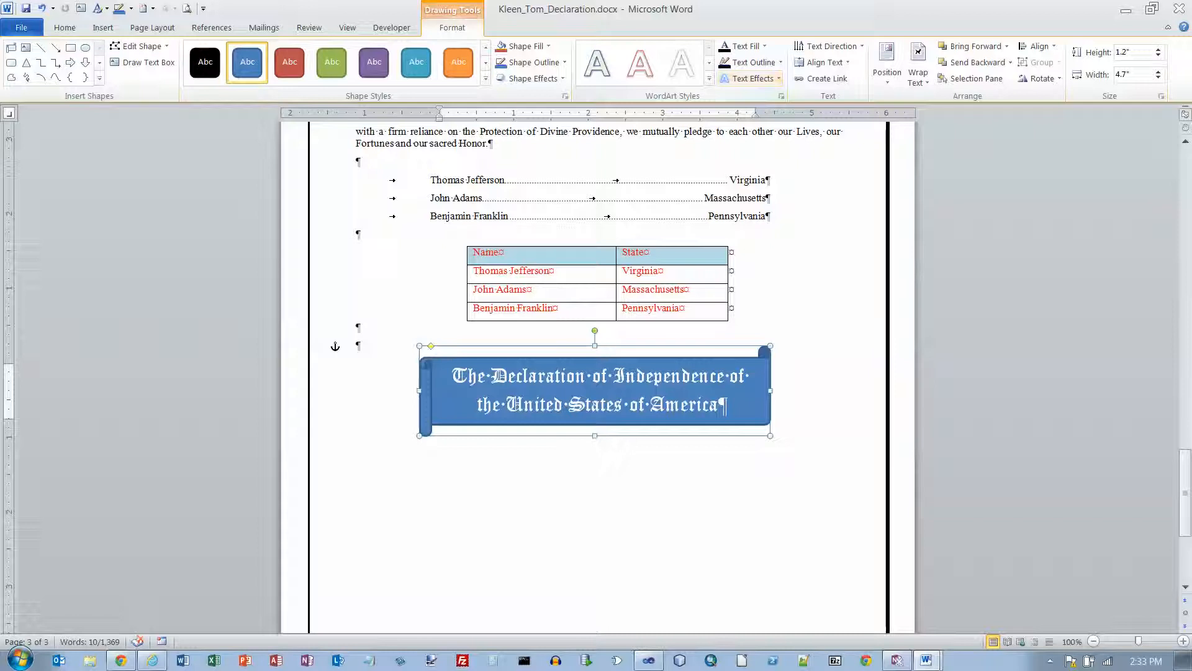
left_click(531, 78)
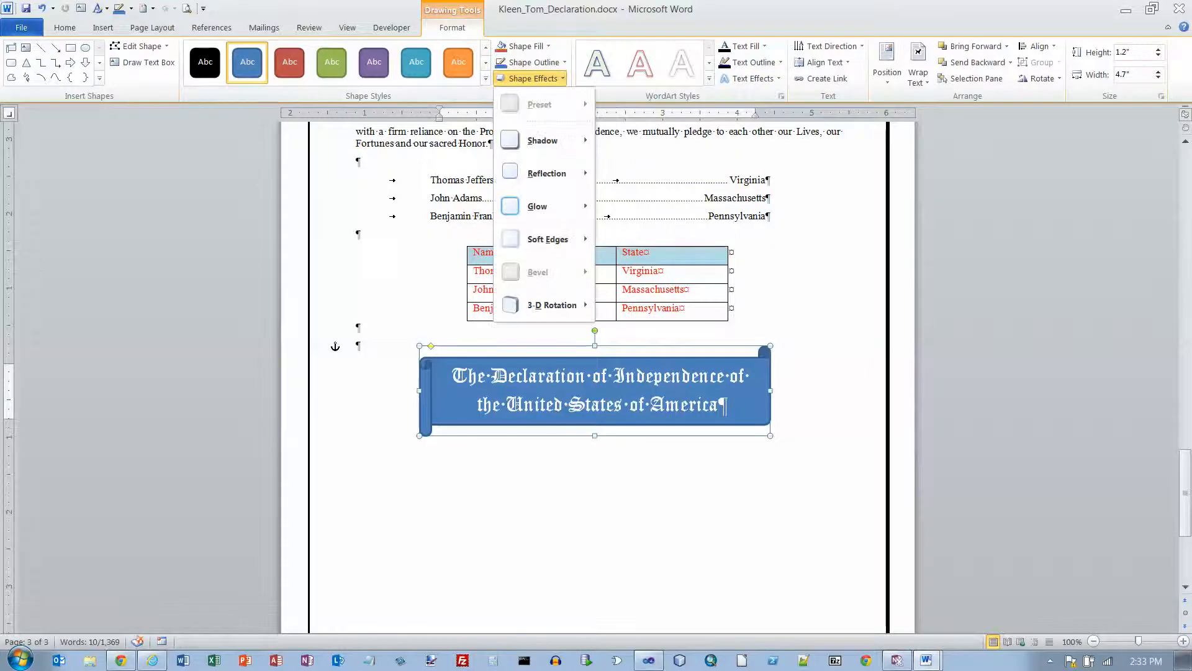
mouse_move(543, 140)
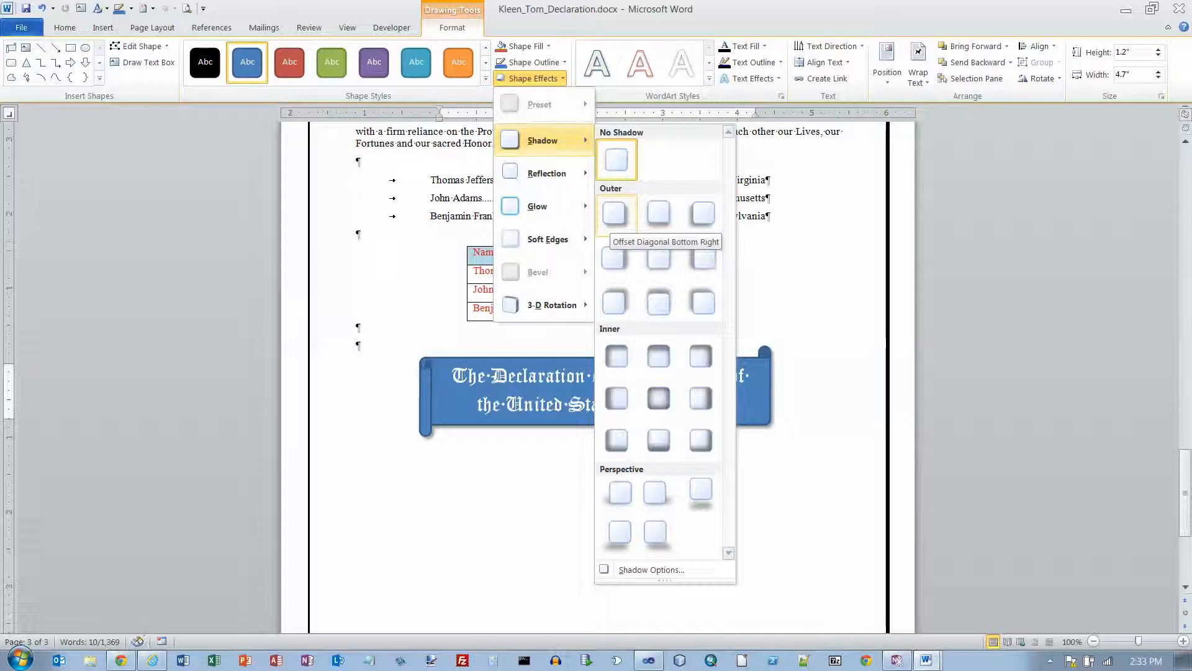
left_click(615, 214)
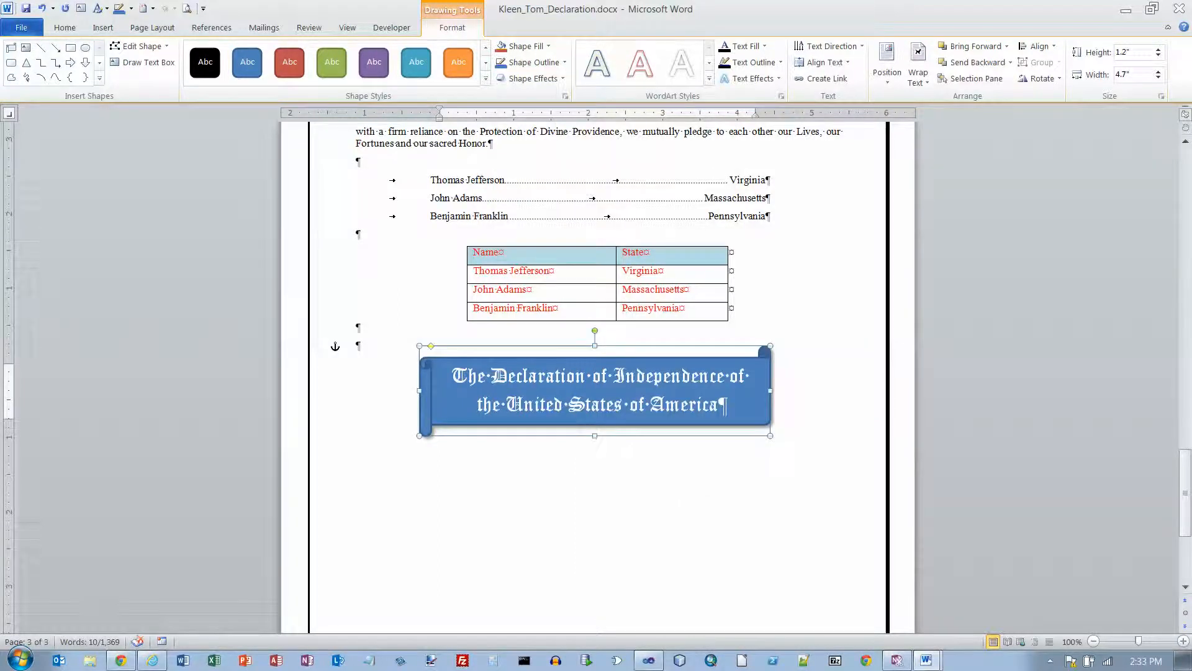
Step: Strike through item 34 about the shadow in the instructions document and return to the declaration document
key("alt+Tab")
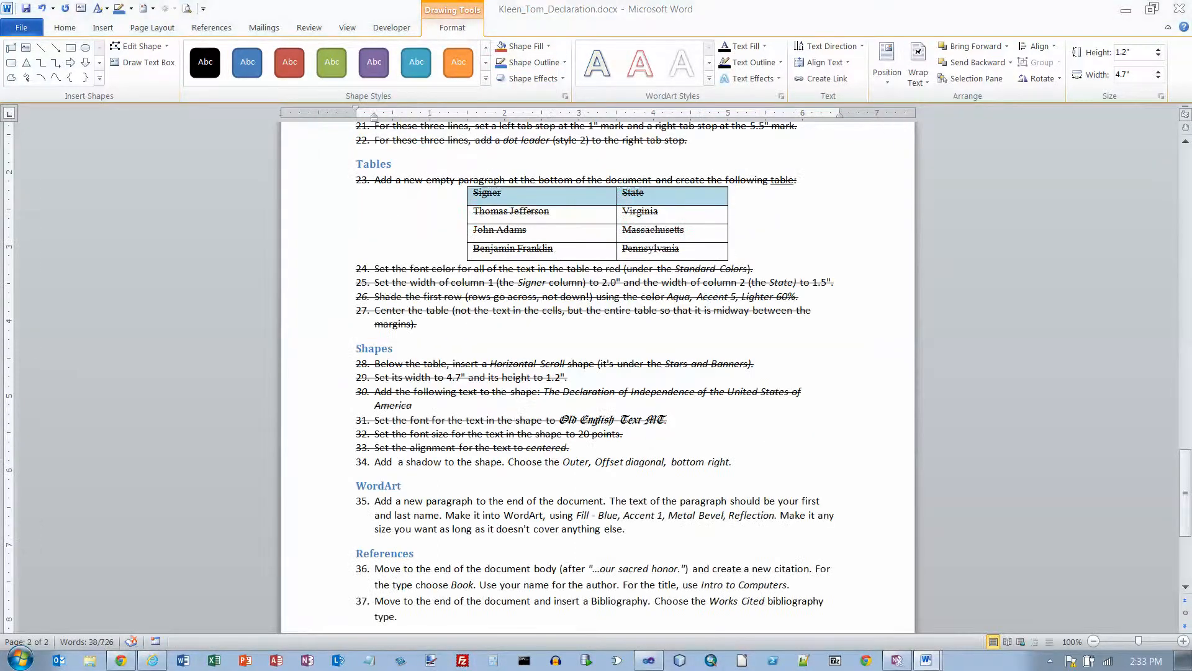
left_click_drag(375, 462, 737, 462)
left_click(178, 74)
scroll(596, 373, "down", 2)
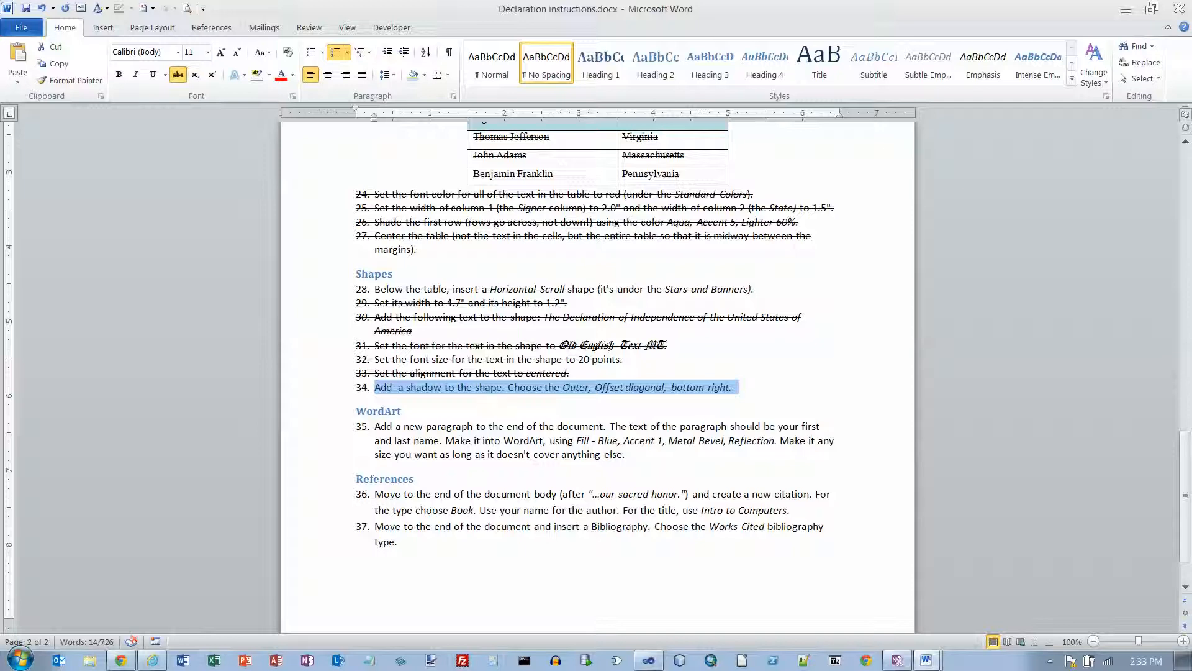
key("alt+Tab")
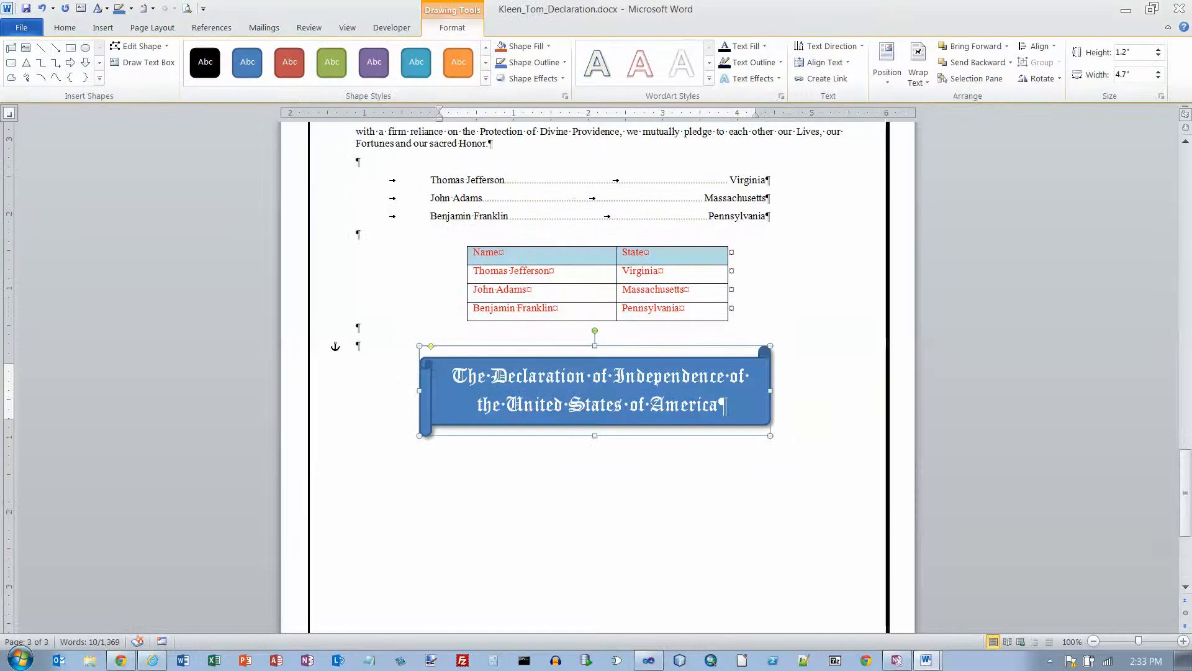
Step: Insert four empty paragraphs at the last paragraph mark beside the scroll shape
left_click(358, 346)
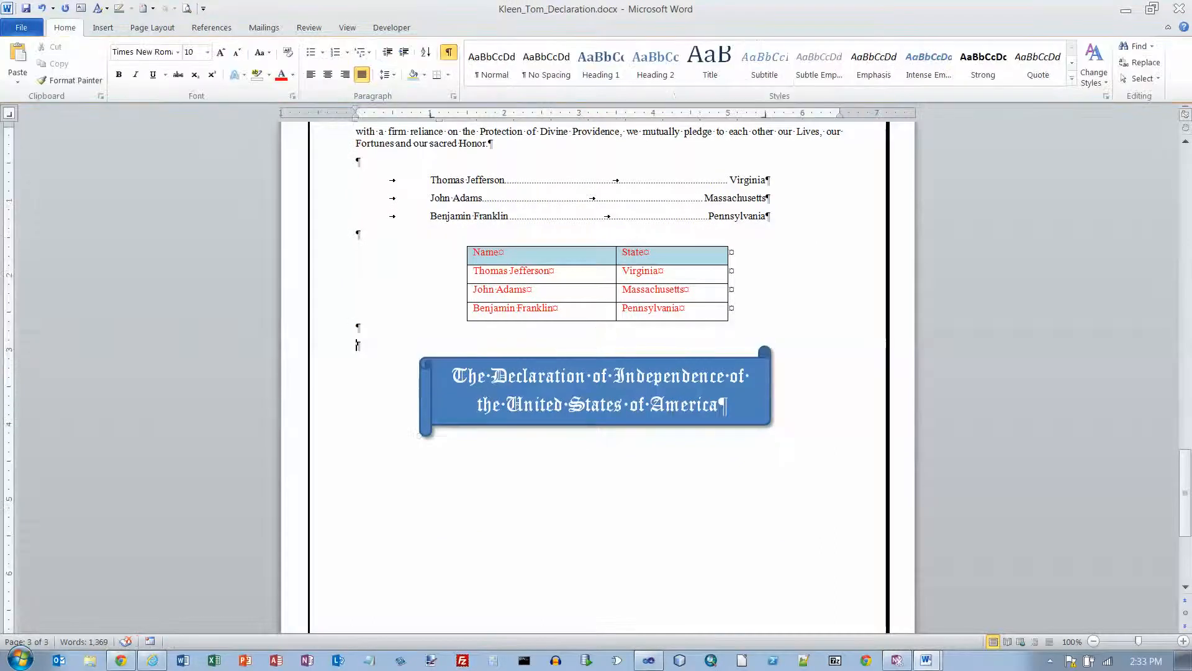
left_click(594, 391)
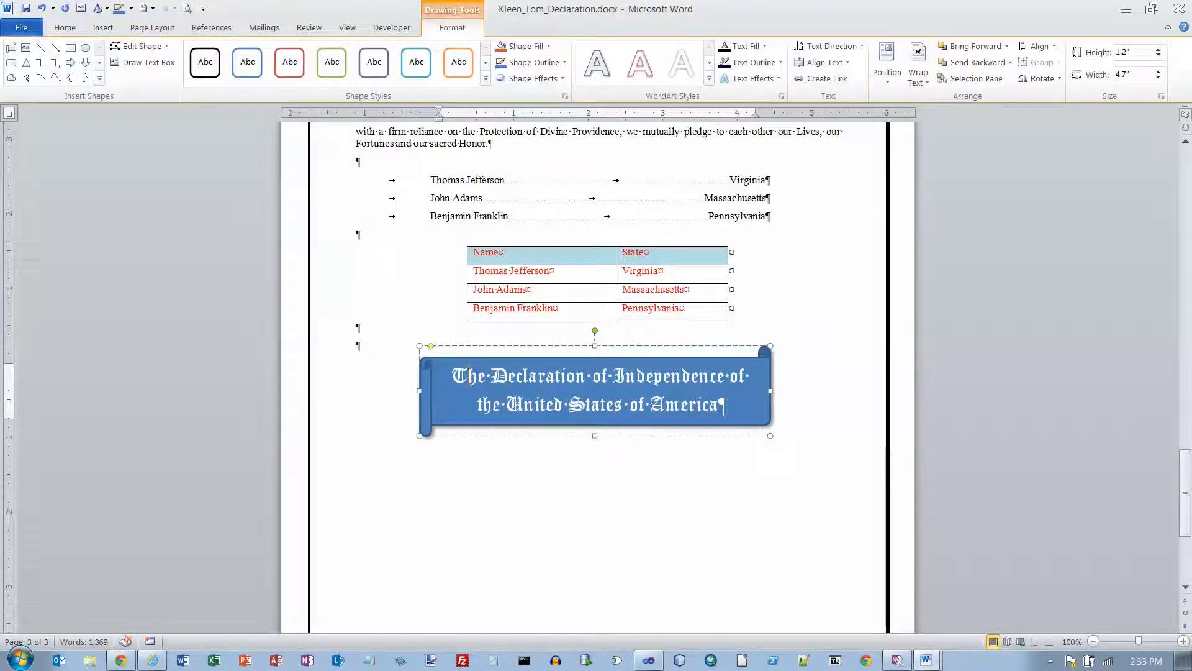
left_click(358, 346)
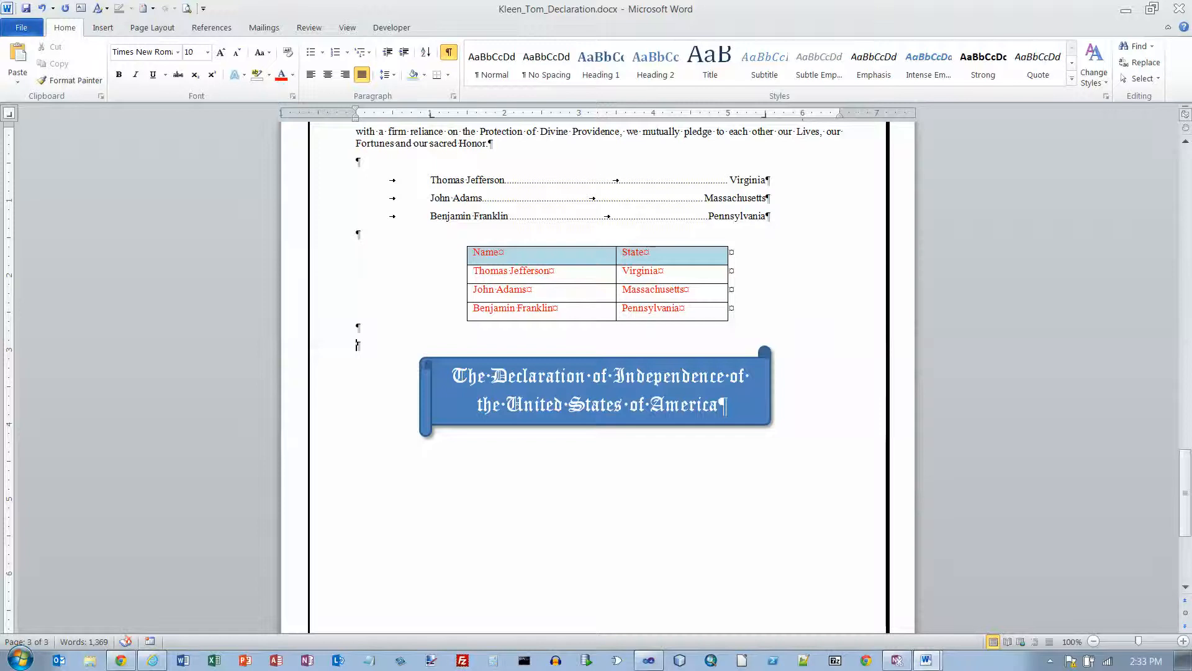
left_click(555, 404)
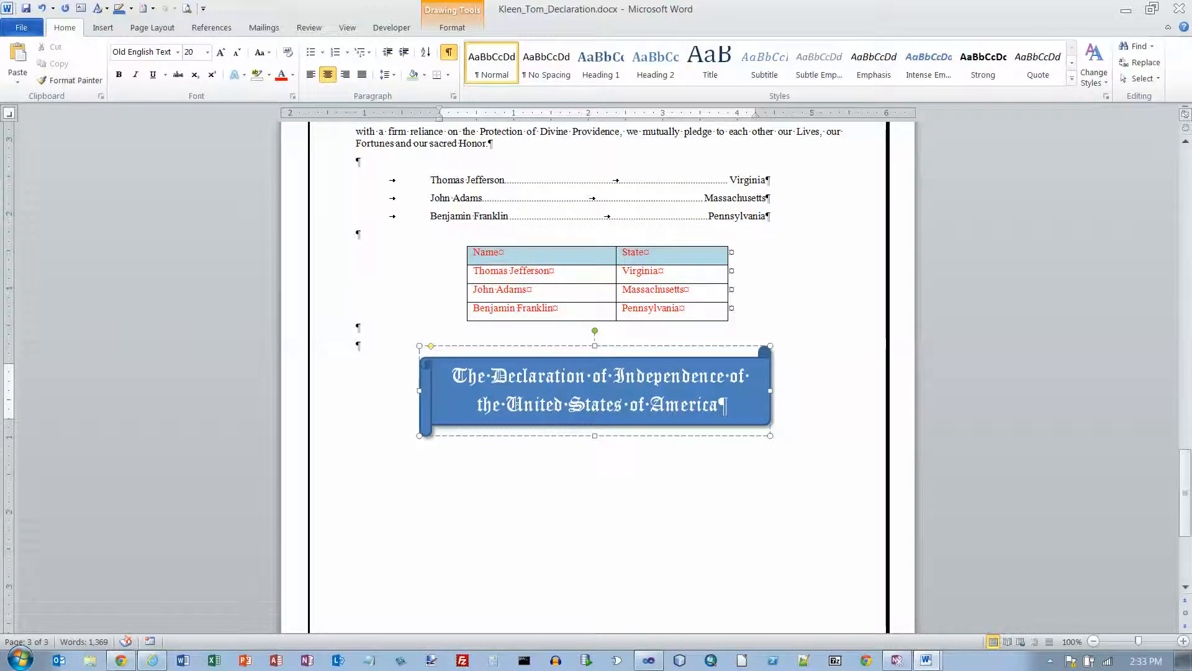
left_click(358, 346)
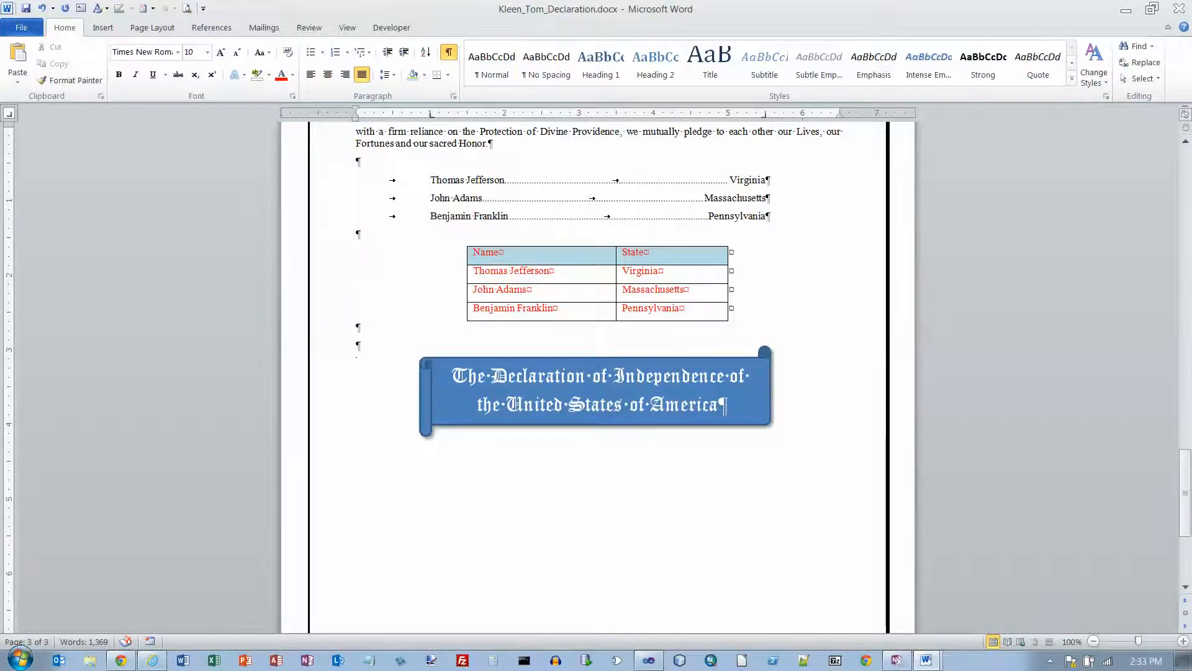
key("Return")
key("Return")
key("Return")
key("Return")
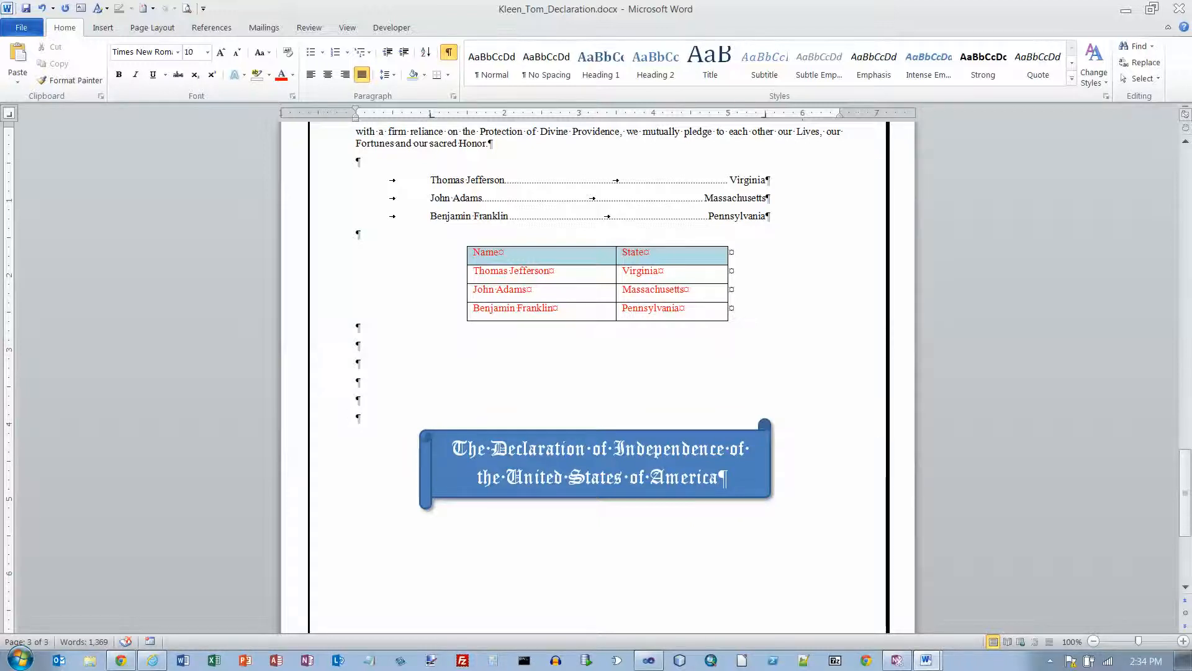
Step: Move the scroll shape up to sit just below the table, beside the empty paragraphs
key("shift+Right")
left_click(596, 498)
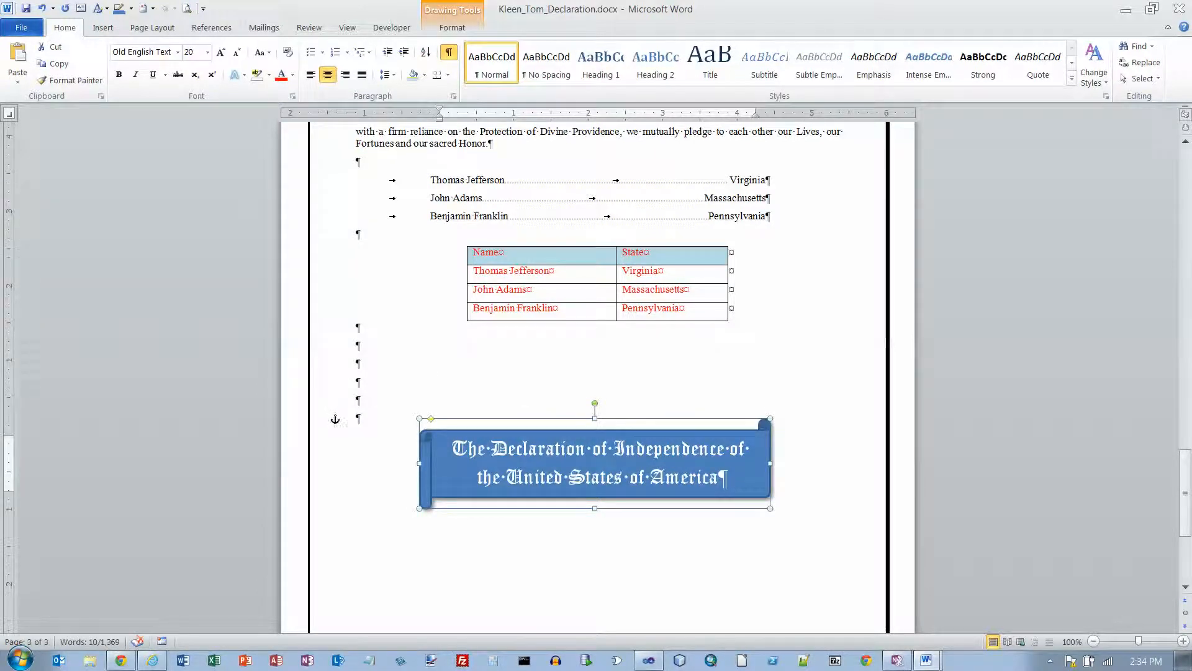
left_click_drag(596, 497, 604, 461)
left_click_drag(595, 389, 595, 360)
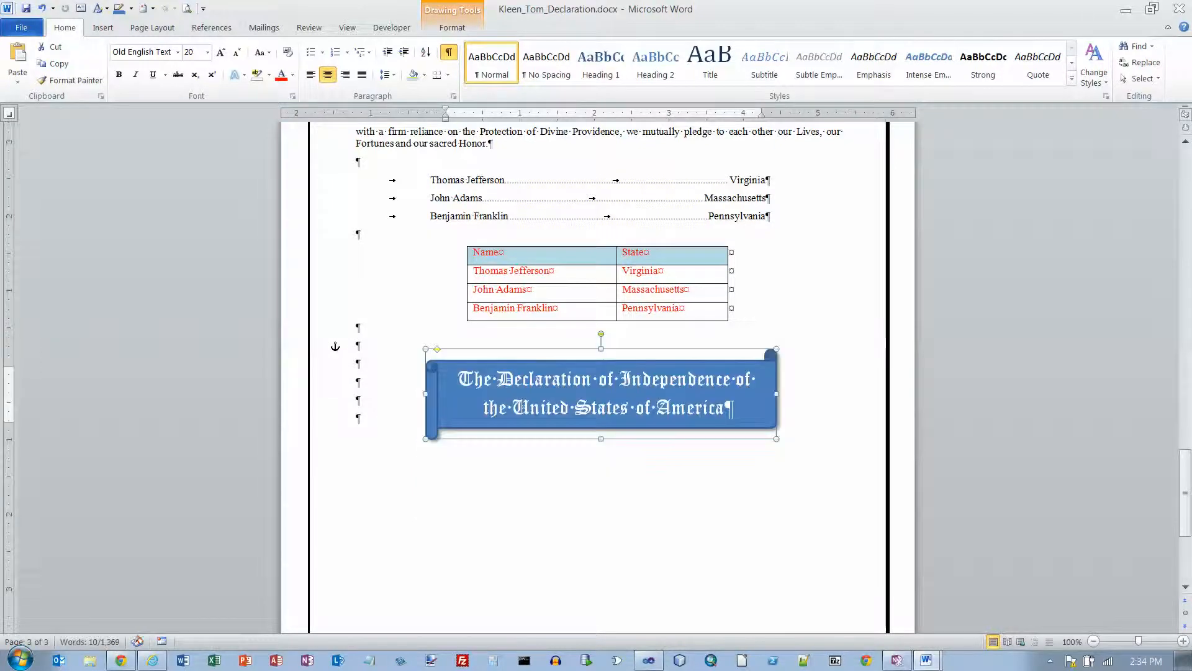
Step: Add four more paragraphs at the end of the declaration and enter the student's full name in the last one
left_click(358, 363)
key("Return")
key("Return")
key("Return")
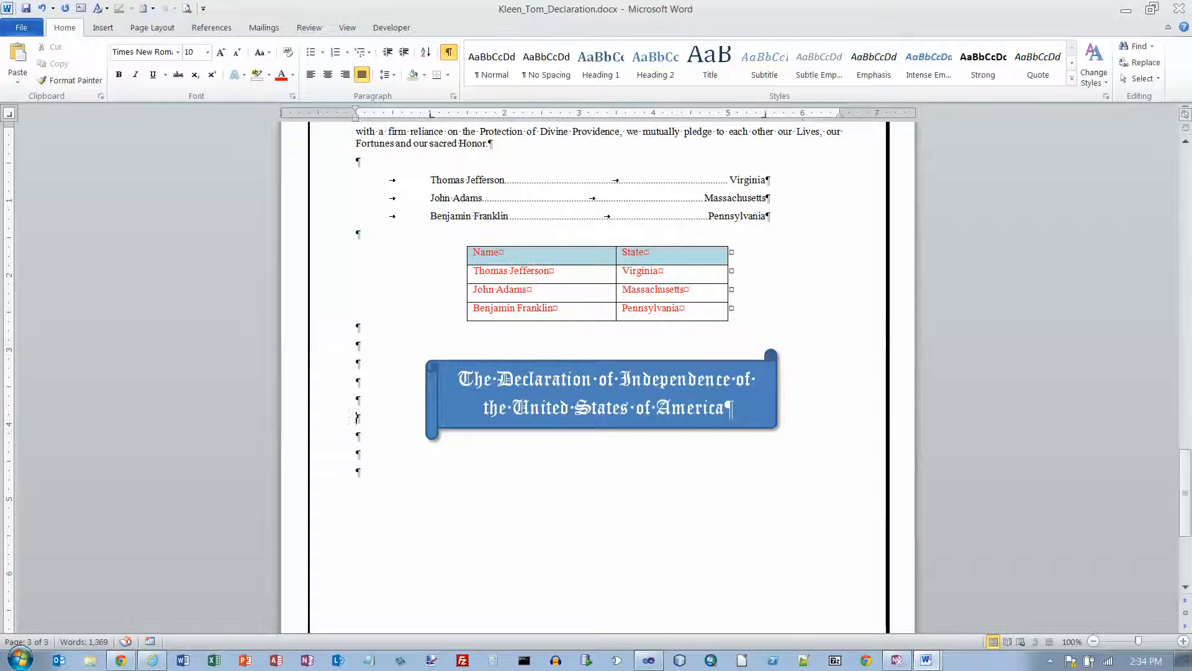
key("Return")
type("Tom Kleen")
Step: Turn the name paragraph into WordArt with the Fill - Blue, Accent 1, Metal Bevel, Reflection style and check item 35 of the instructions
left_click(336, 491)
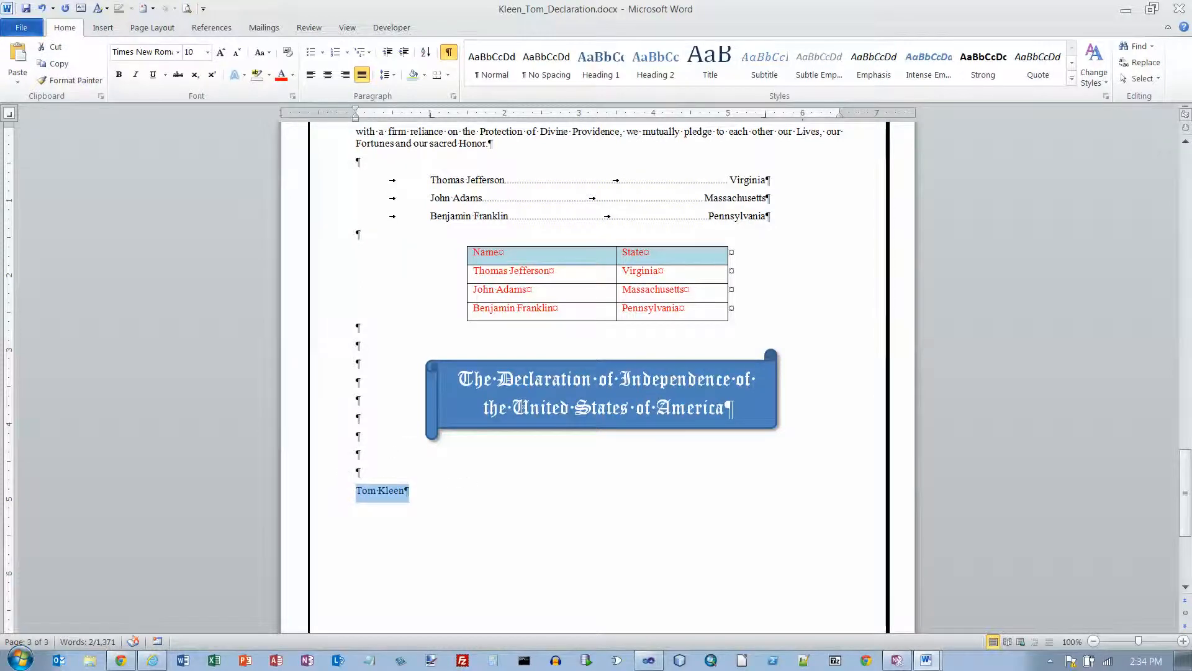
left_click(103, 28)
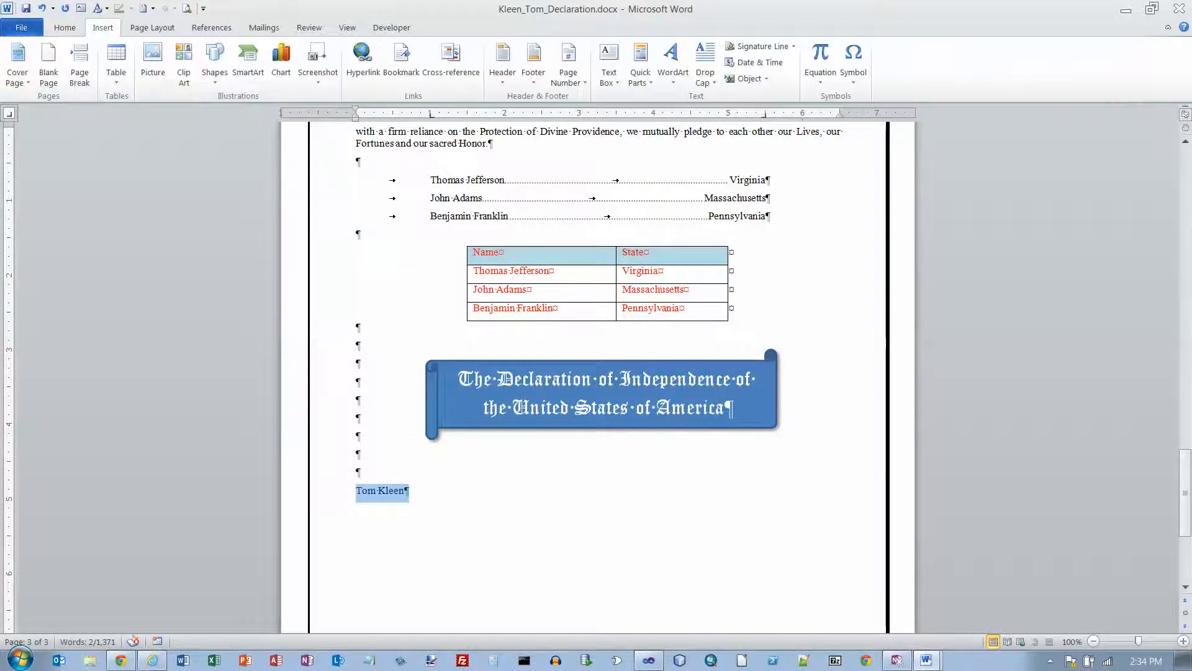
left_click(672, 62)
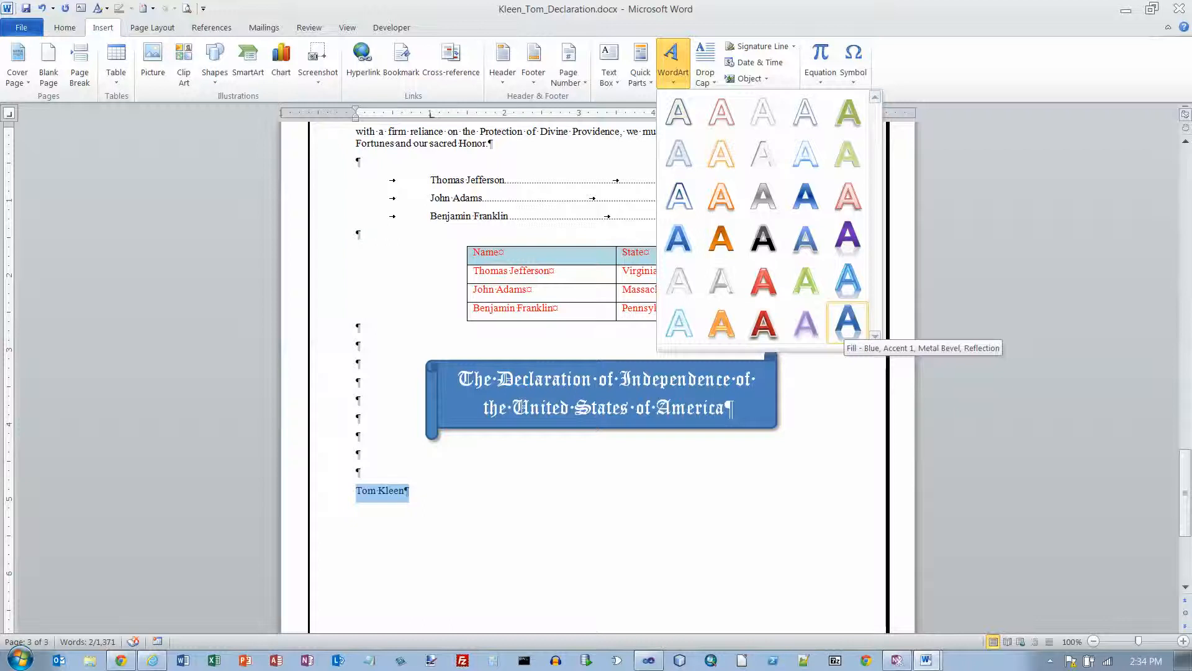
left_click(847, 322)
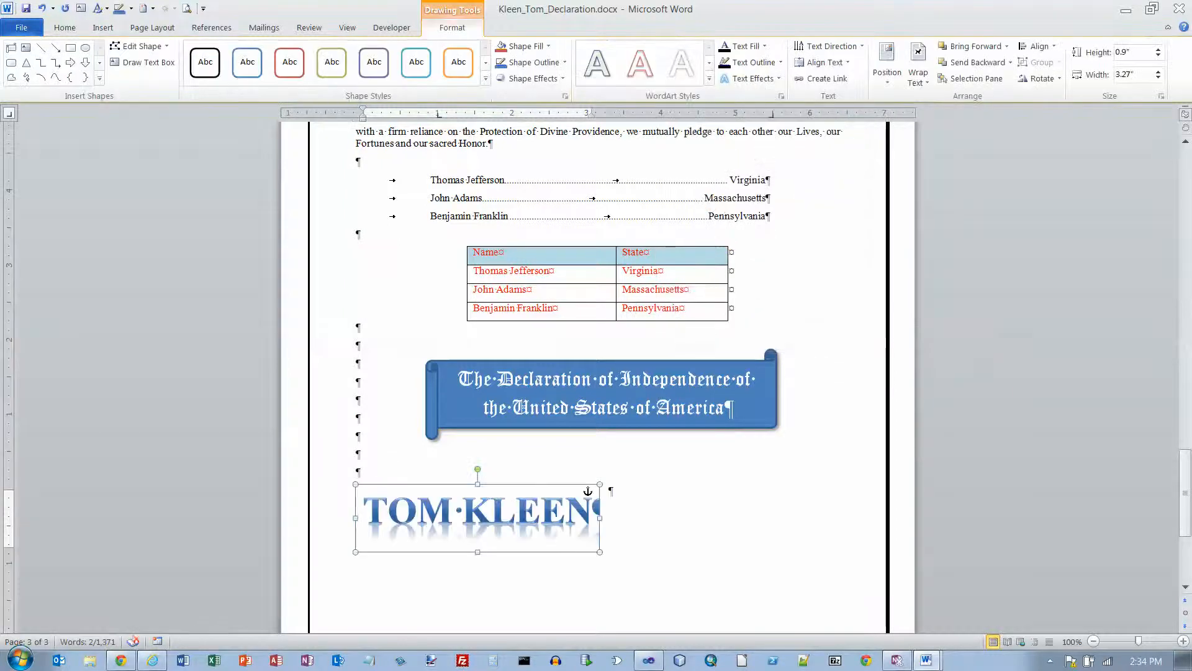
key("alt+Tab")
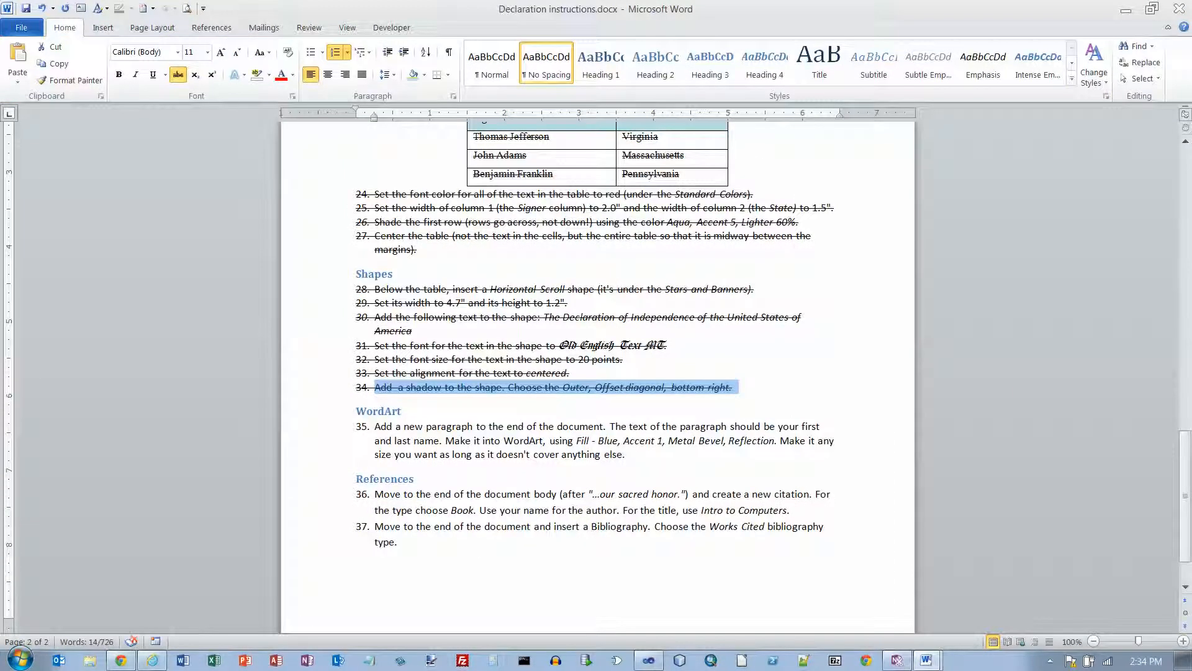
key("alt+Tab")
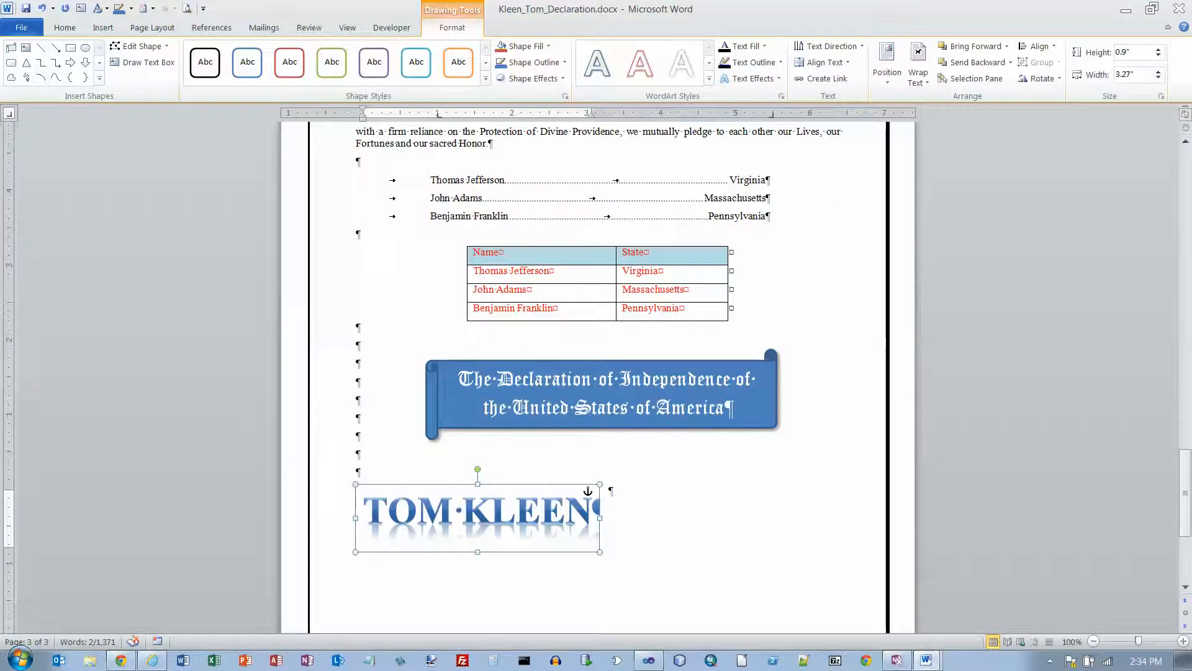
Step: Widen the name WordArt box to nearly the right margin and insert three empty paragraphs at the end of the declaration
left_click_drag(599, 518, 824, 518)
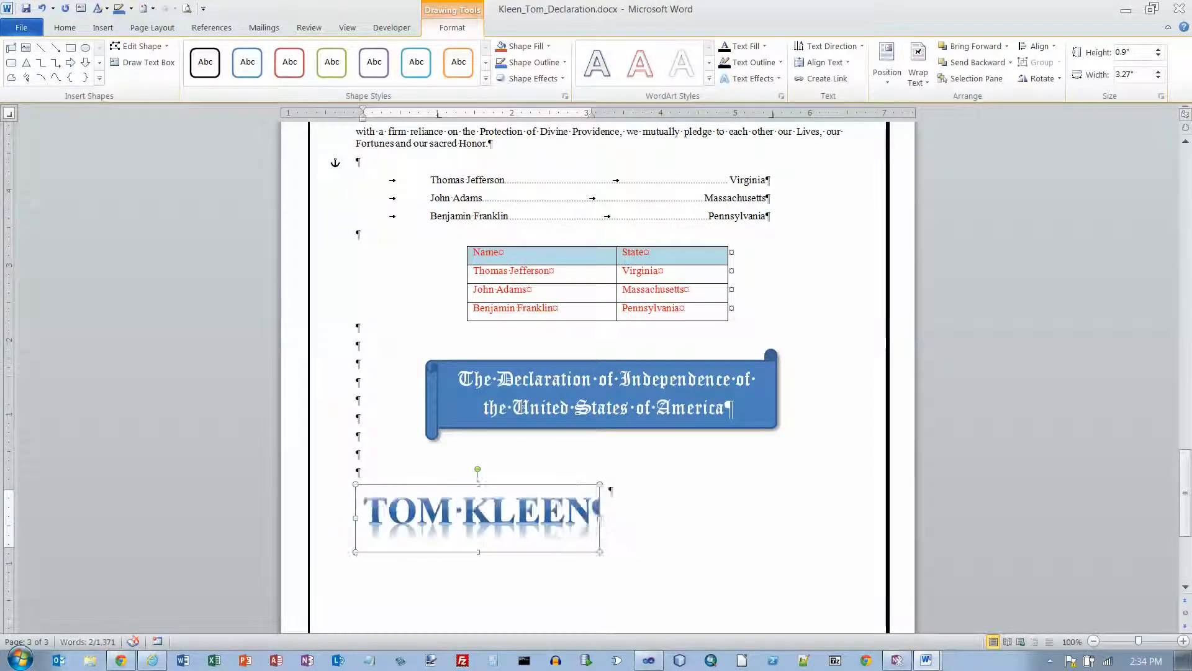
left_click(358, 558)
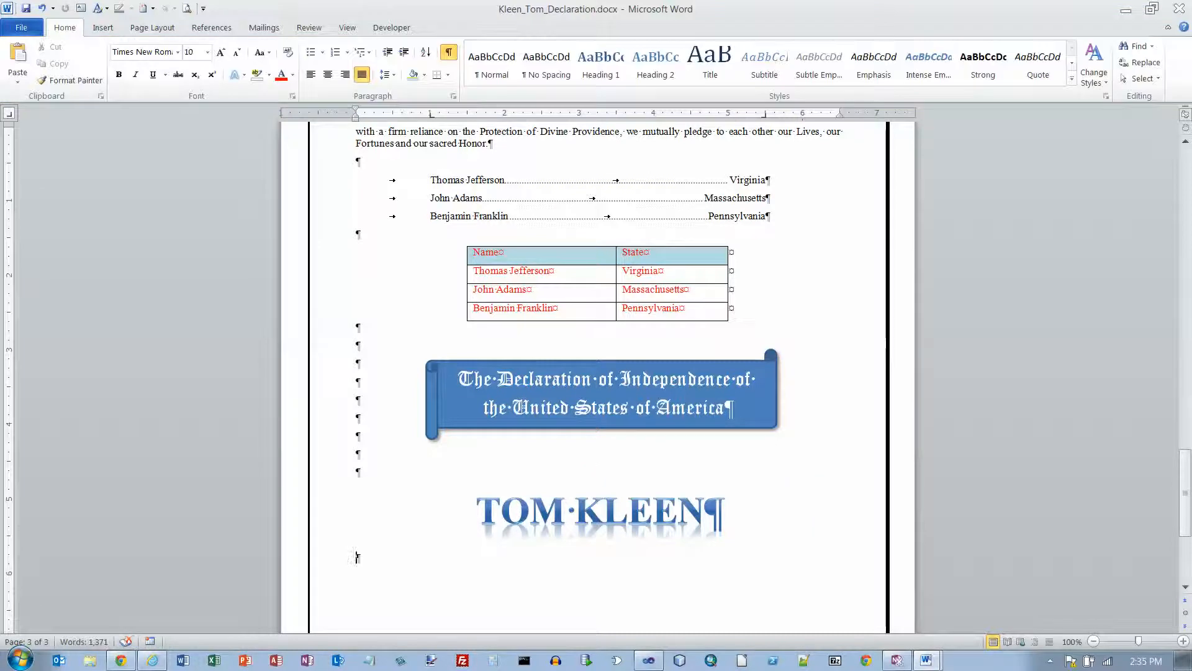
key("Return")
key("Return")
key("Return")
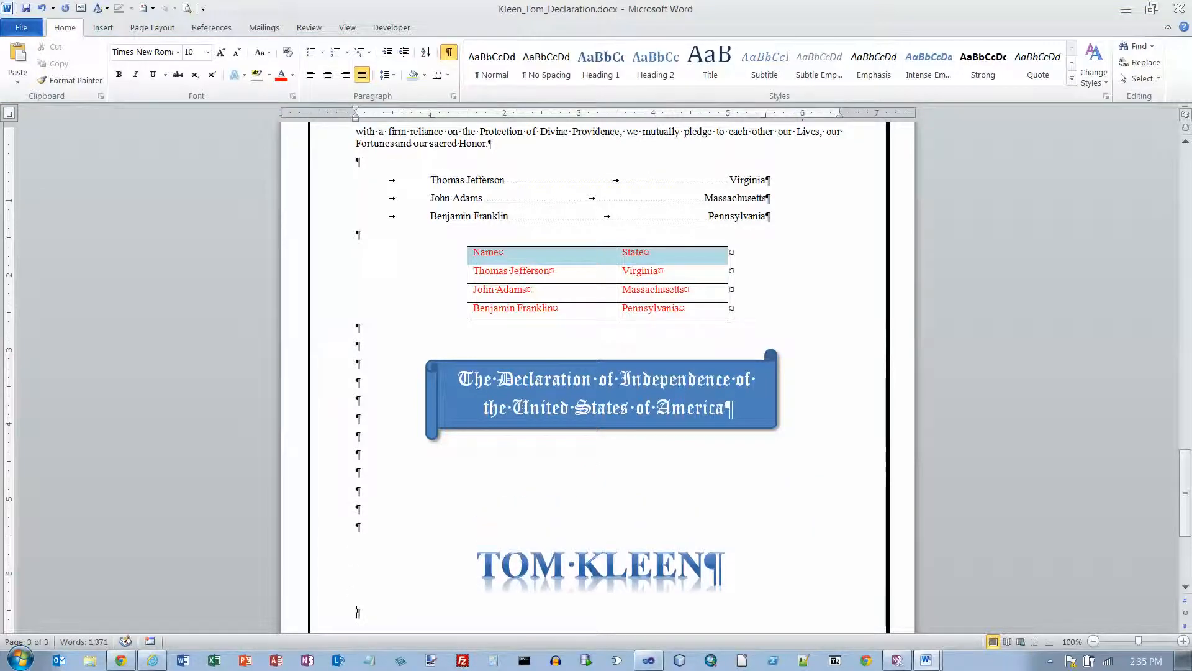
Step: Move the name WordArt up to directly beneath the scroll shape
scroll(597, 378, "down", 1)
left_click(500, 490)
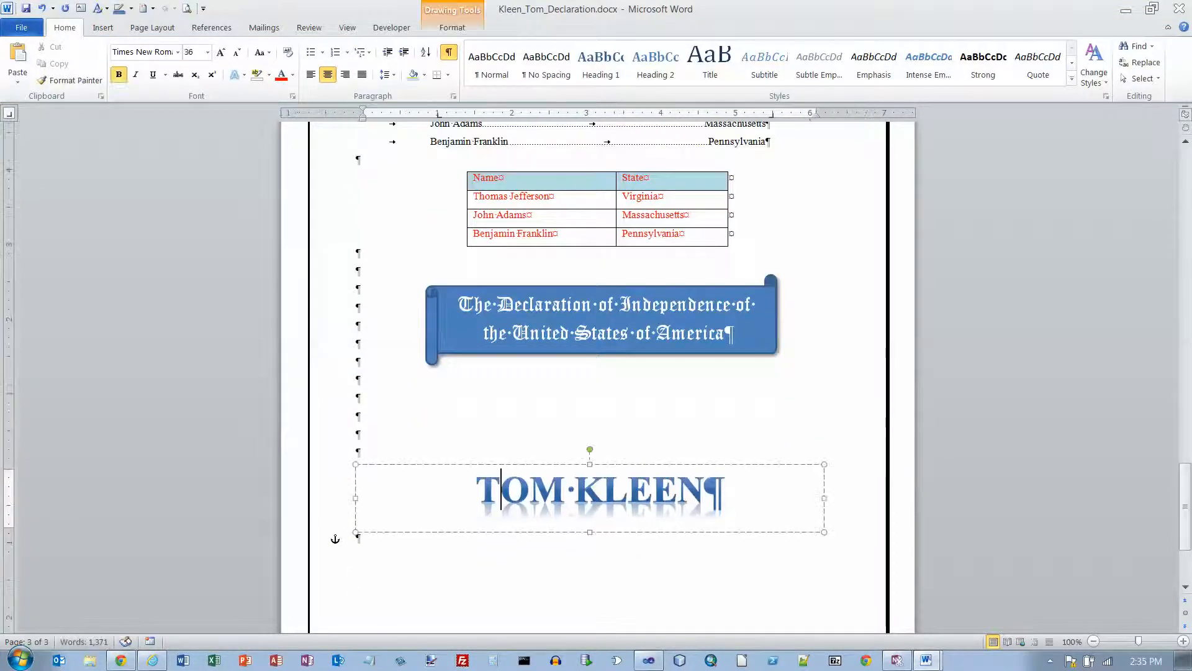
left_click_drag(501, 466, 516, 378)
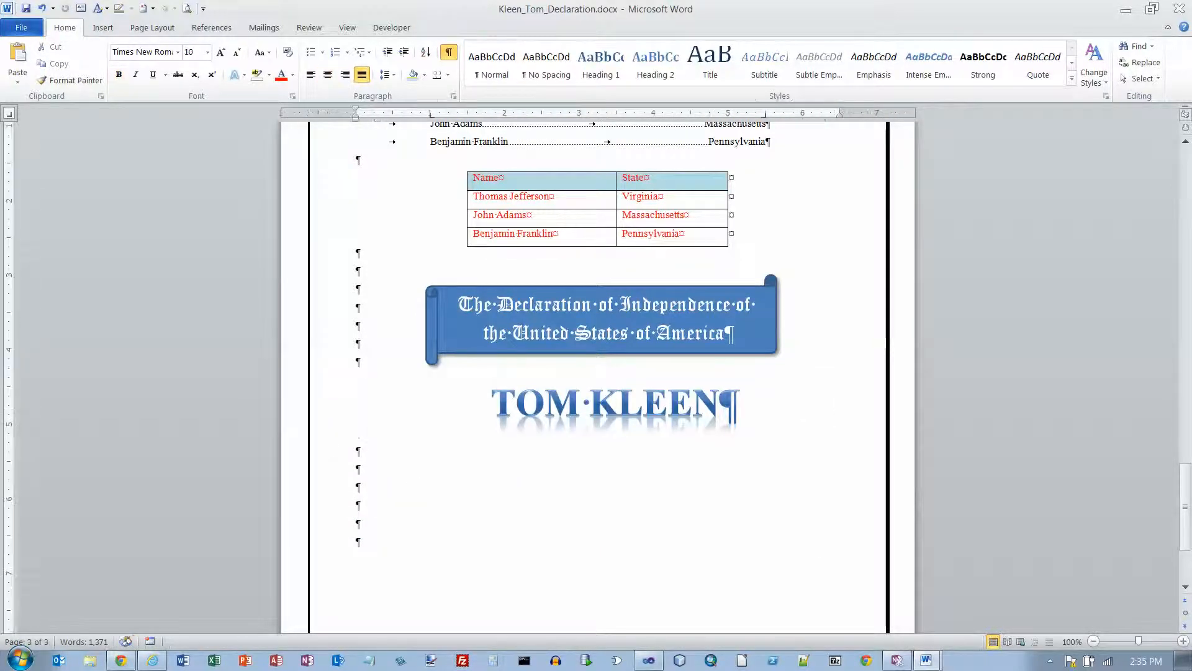
Step: Strike through item 35 about WordArt in the instructions document and return to the declaration document
key("alt+Tab")
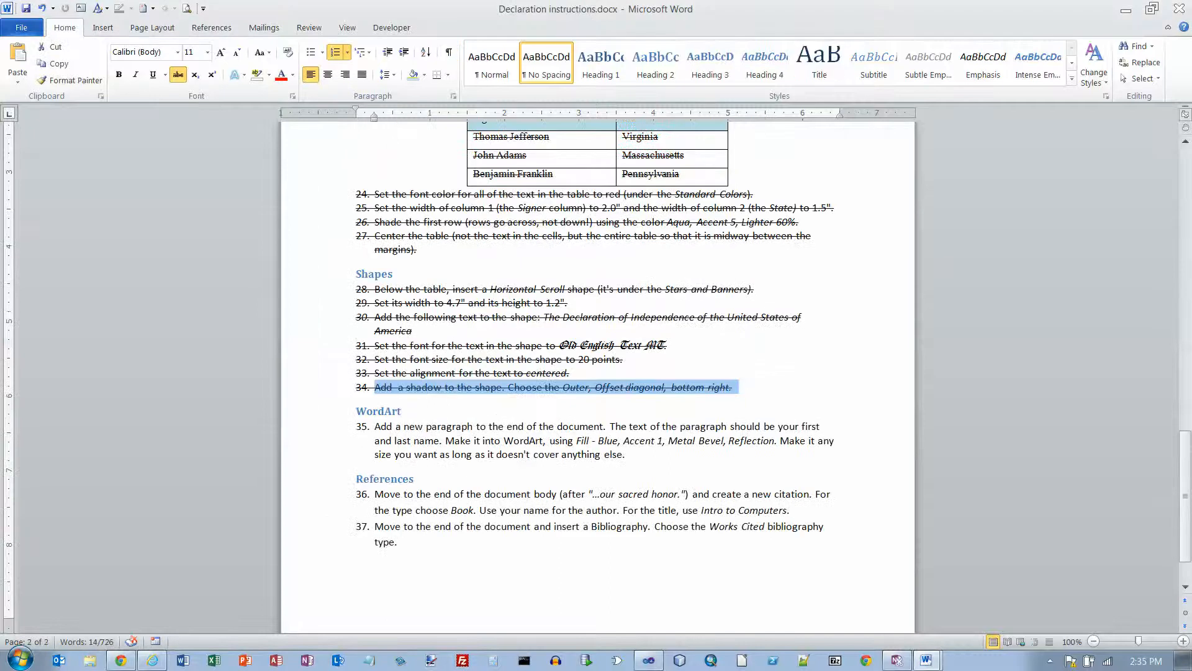
left_click_drag(375, 427, 646, 455)
left_click(178, 75)
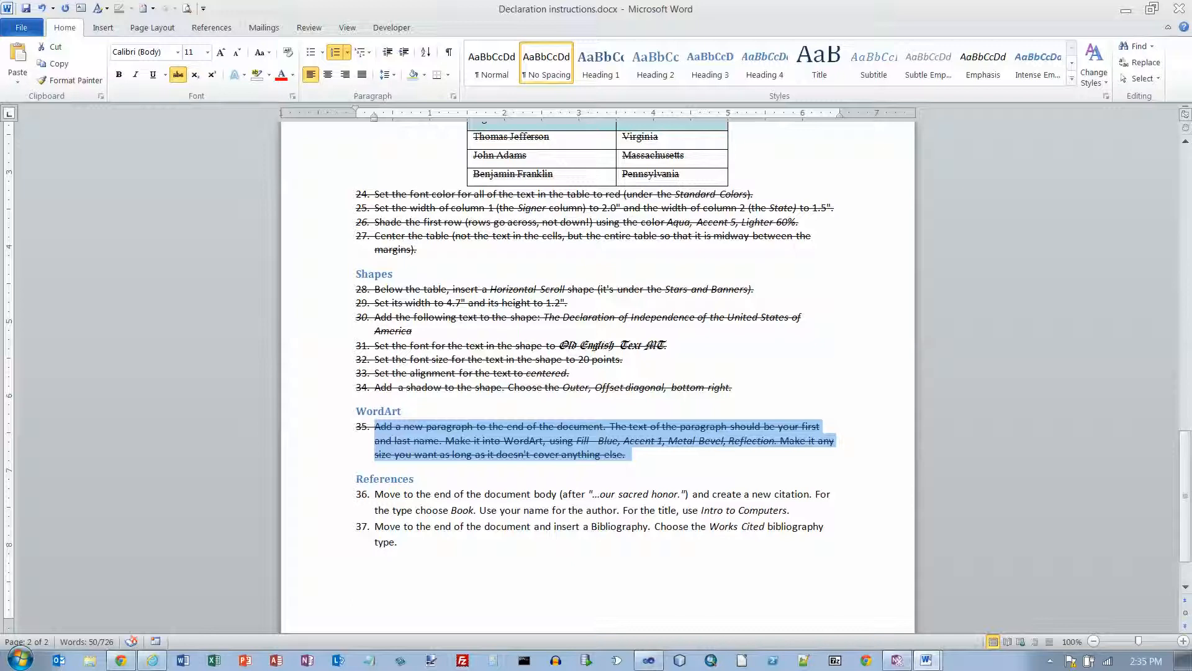
key("alt+Tab")
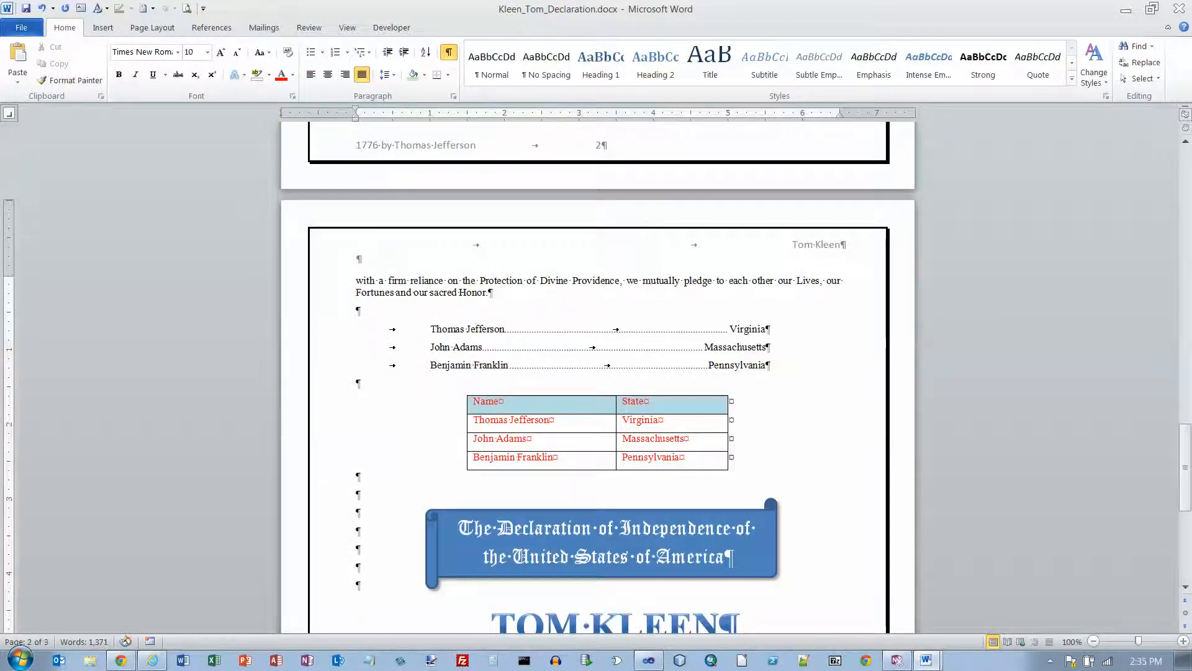
Step: Check item 36 of the instructions and insert a citation after "our sacred Honor." for a Book source with the author's name and title Intro to Computers
key("alt+Tab")
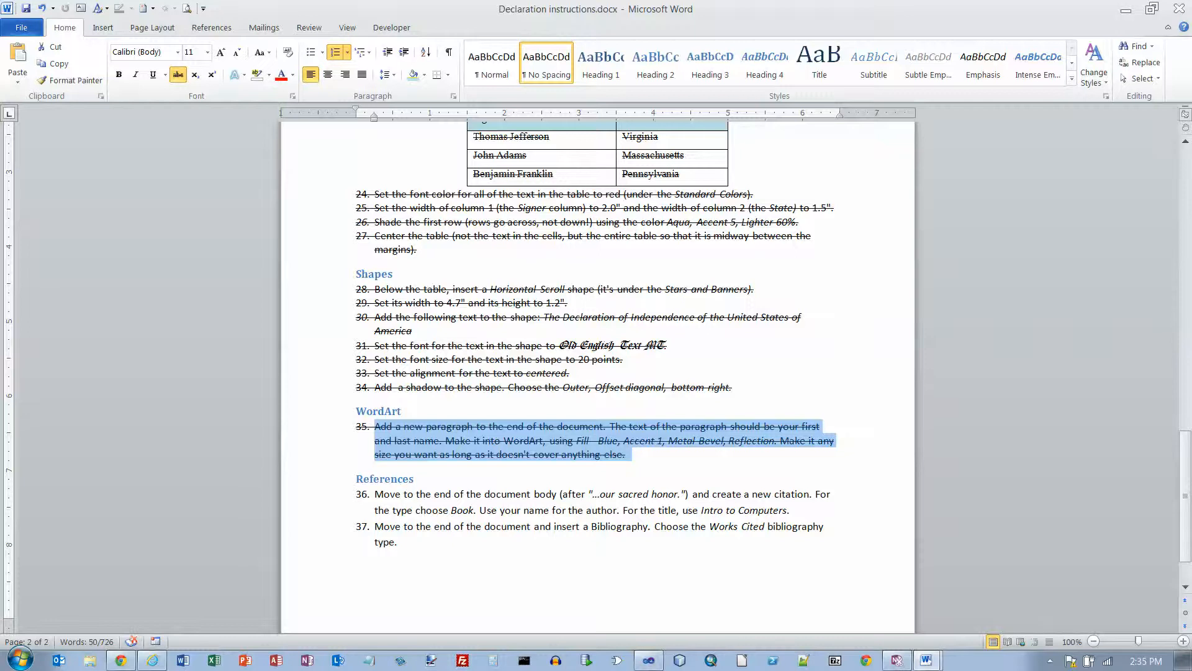
key("alt+Tab")
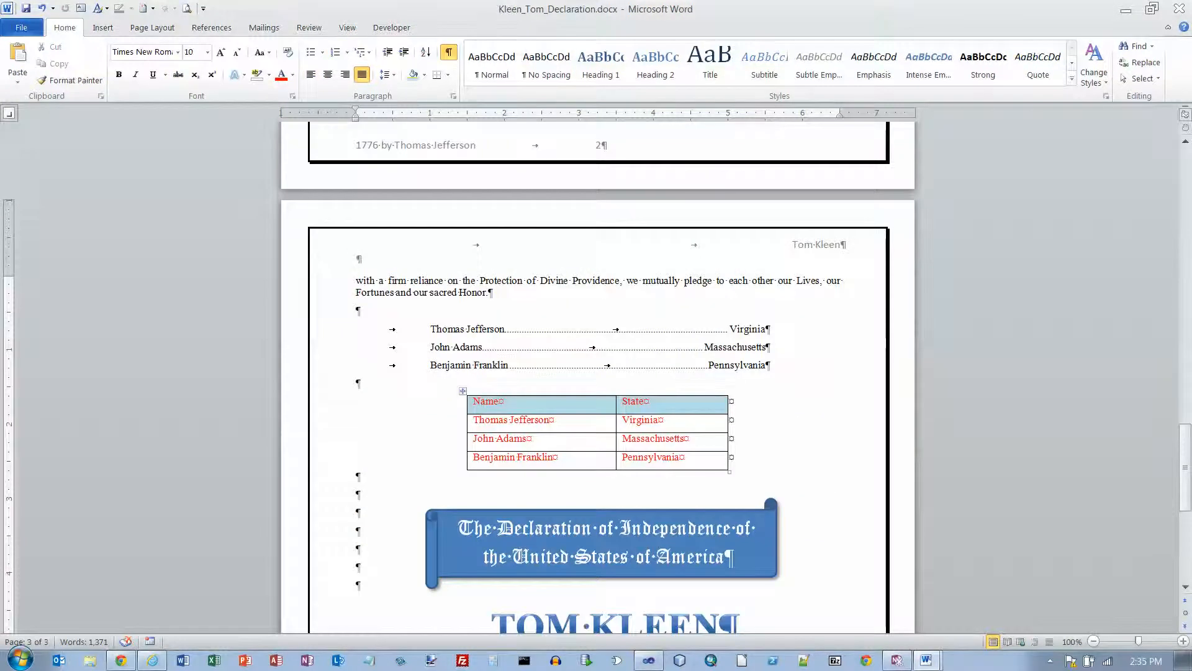
left_click(211, 27)
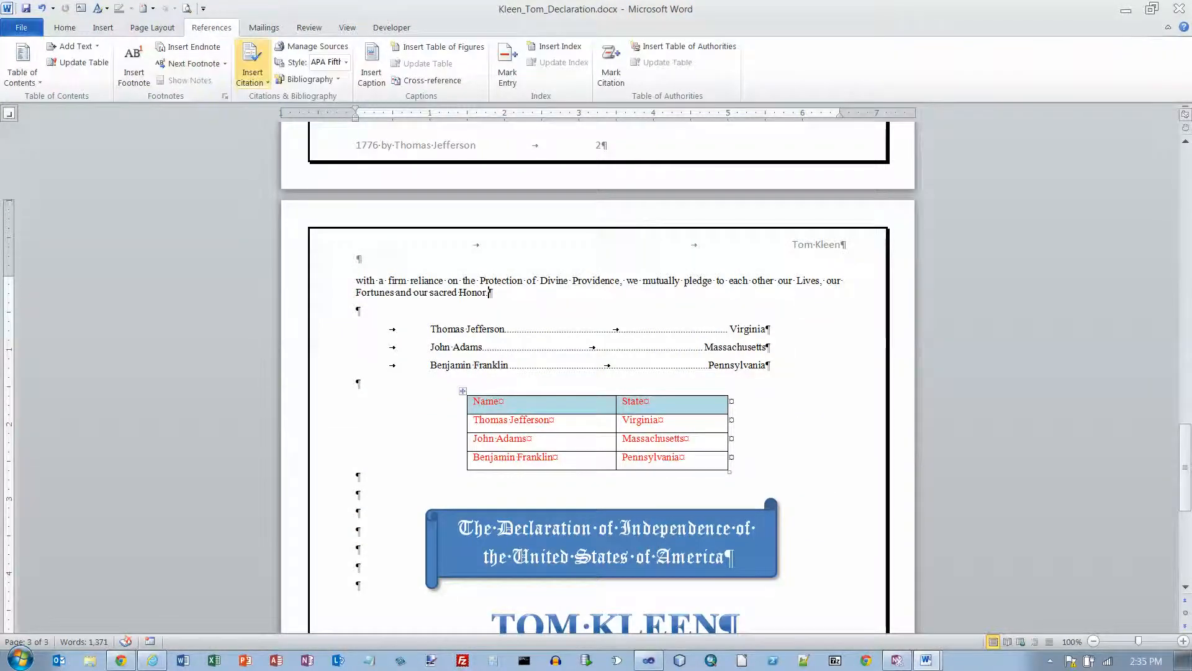
left_click(252, 65)
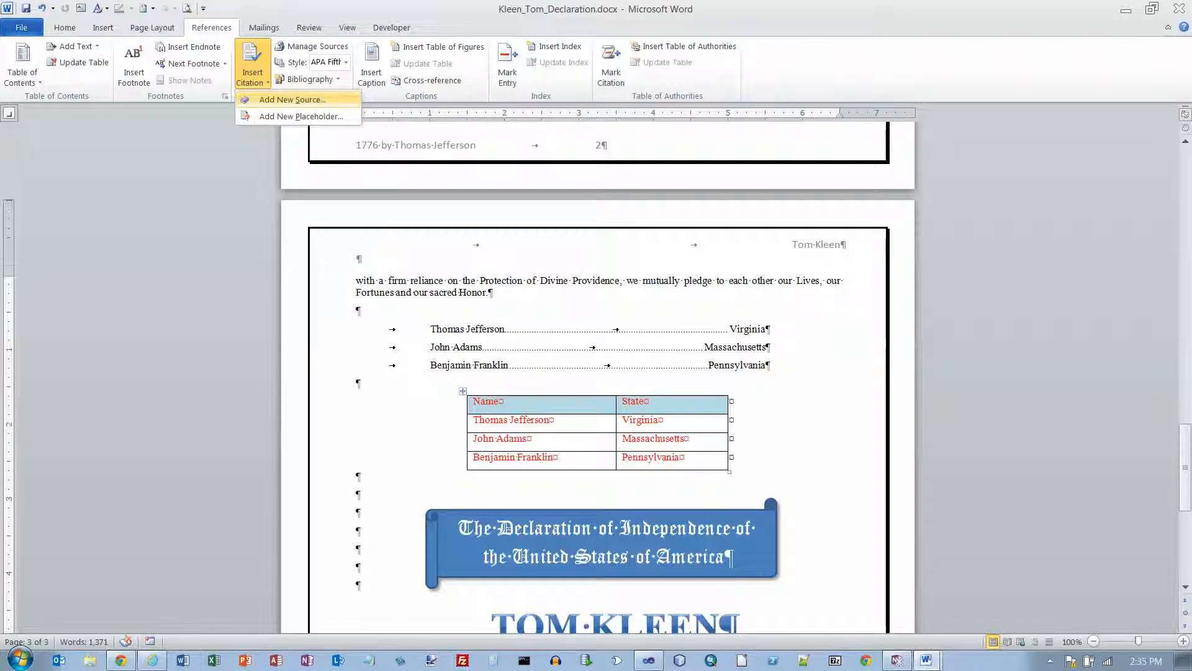
left_click(291, 99)
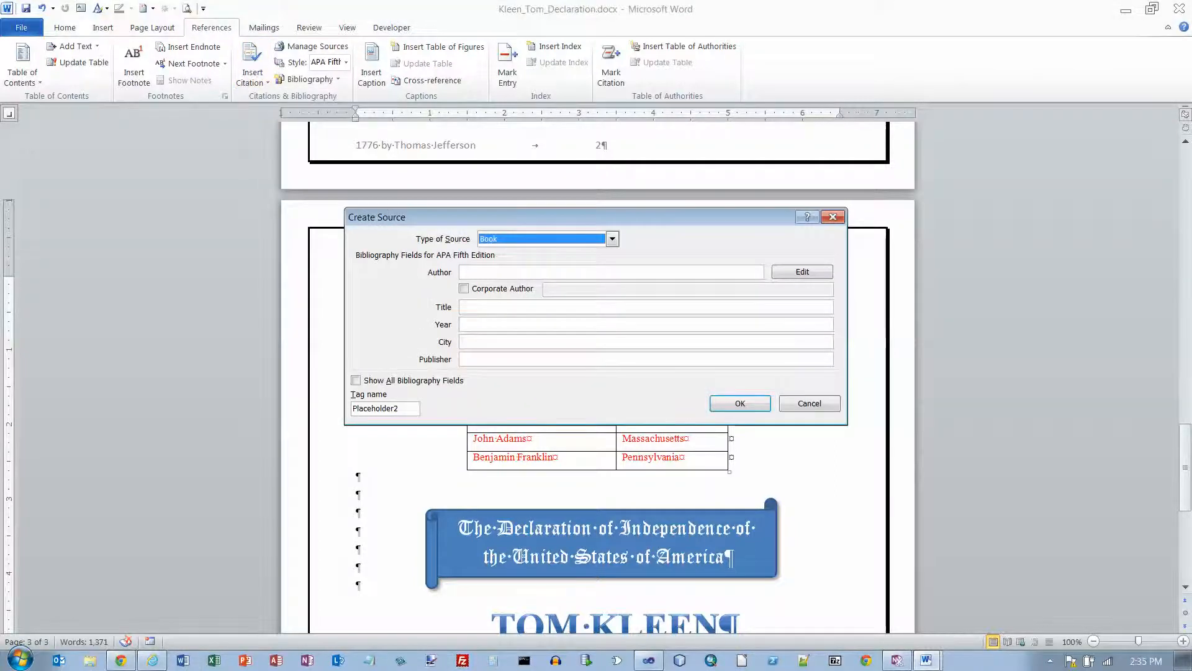
left_click(497, 272)
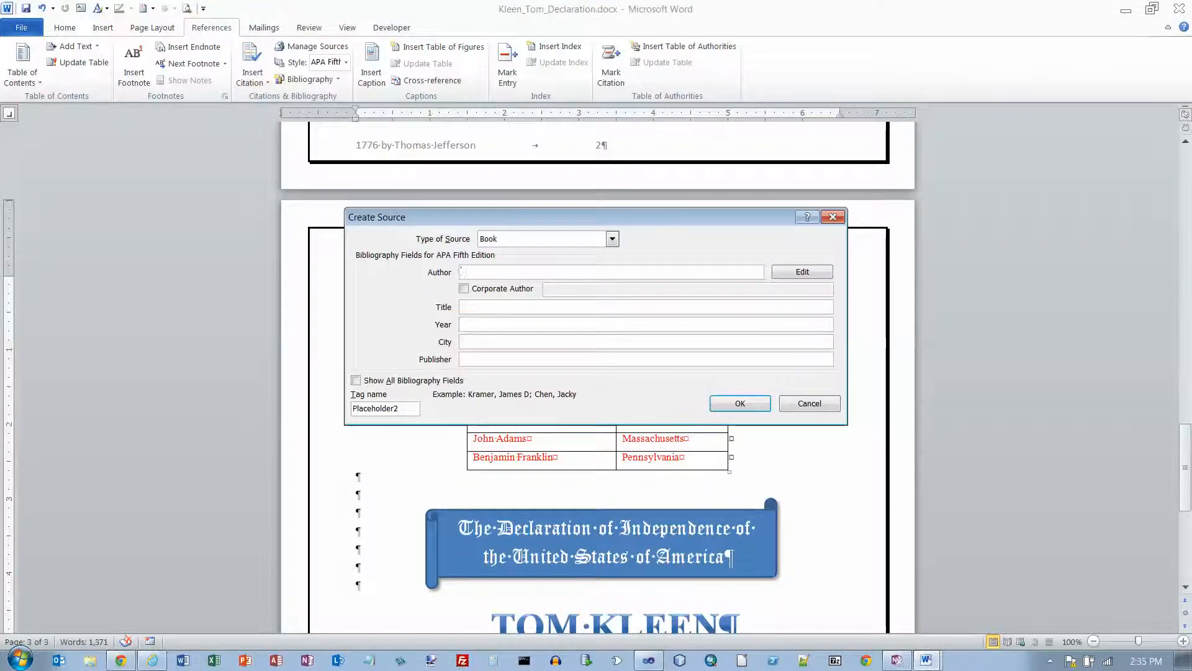
type("Kleen, Tom")
key("Tab")
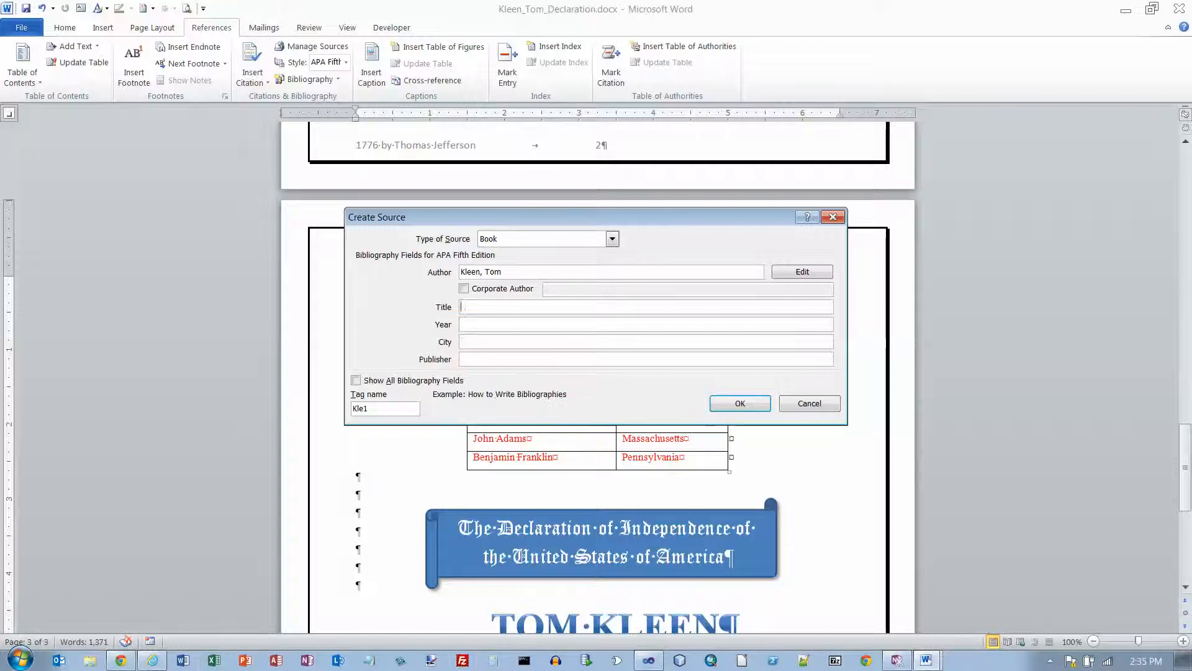
type("Intro to Computers")
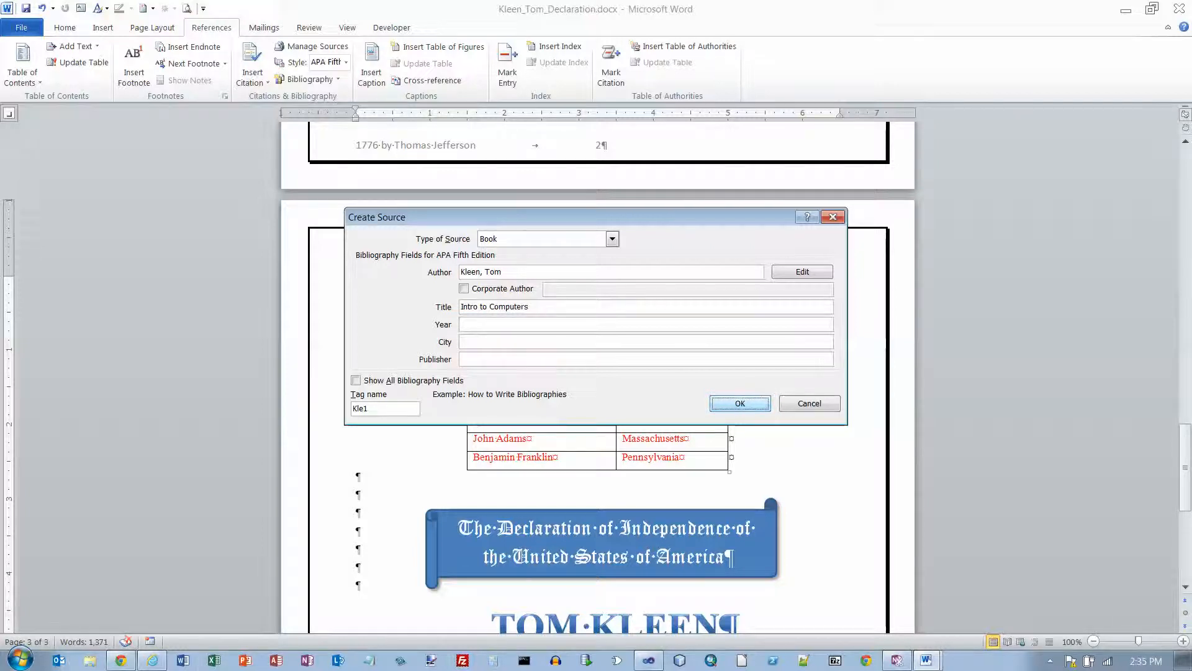
key("Return")
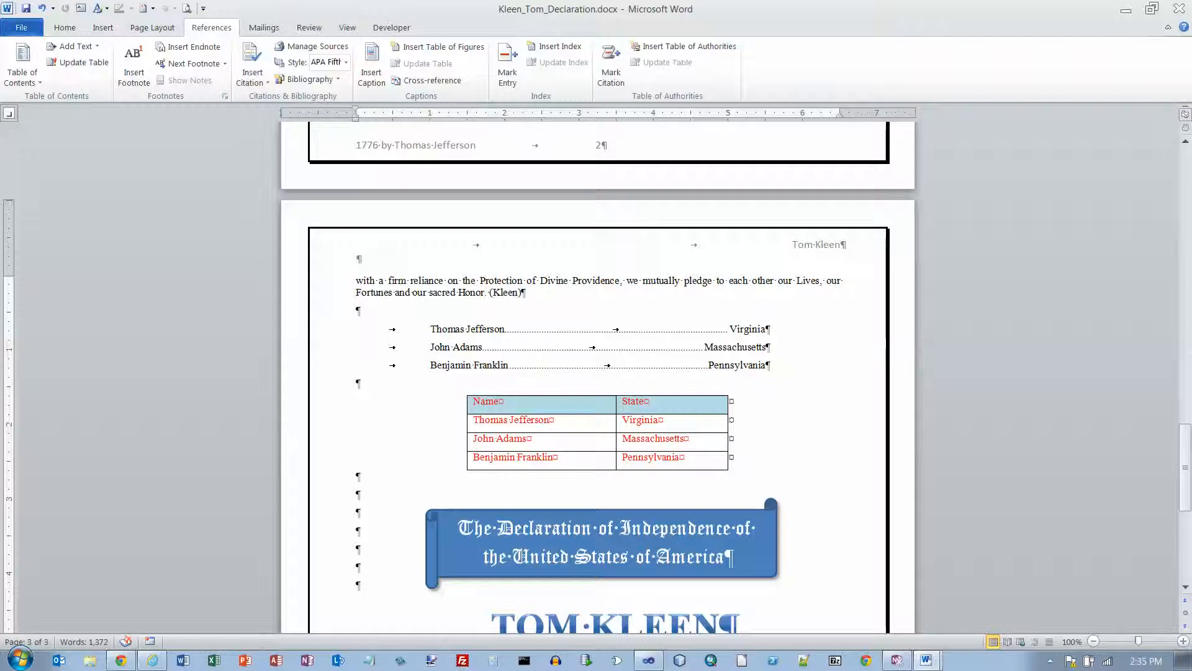
Step: Check item 37 of the instructions and insert a Works Cited bibliography in the second empty paragraph below the name WordArt
key("alt+Tab")
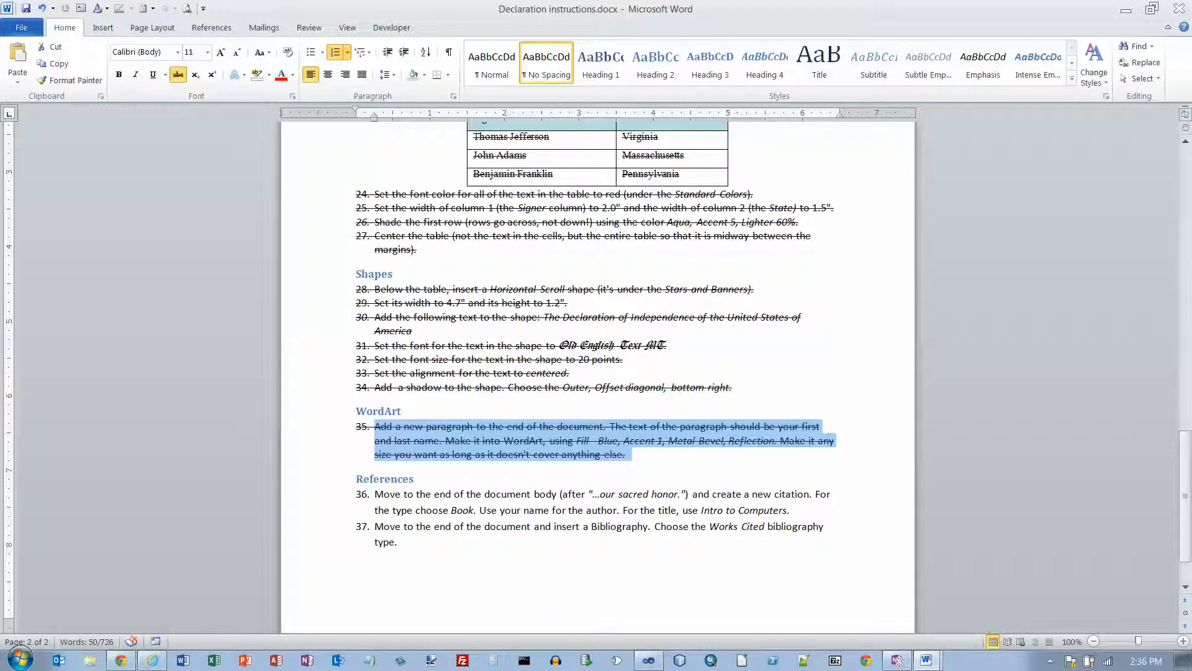
key("alt+Tab")
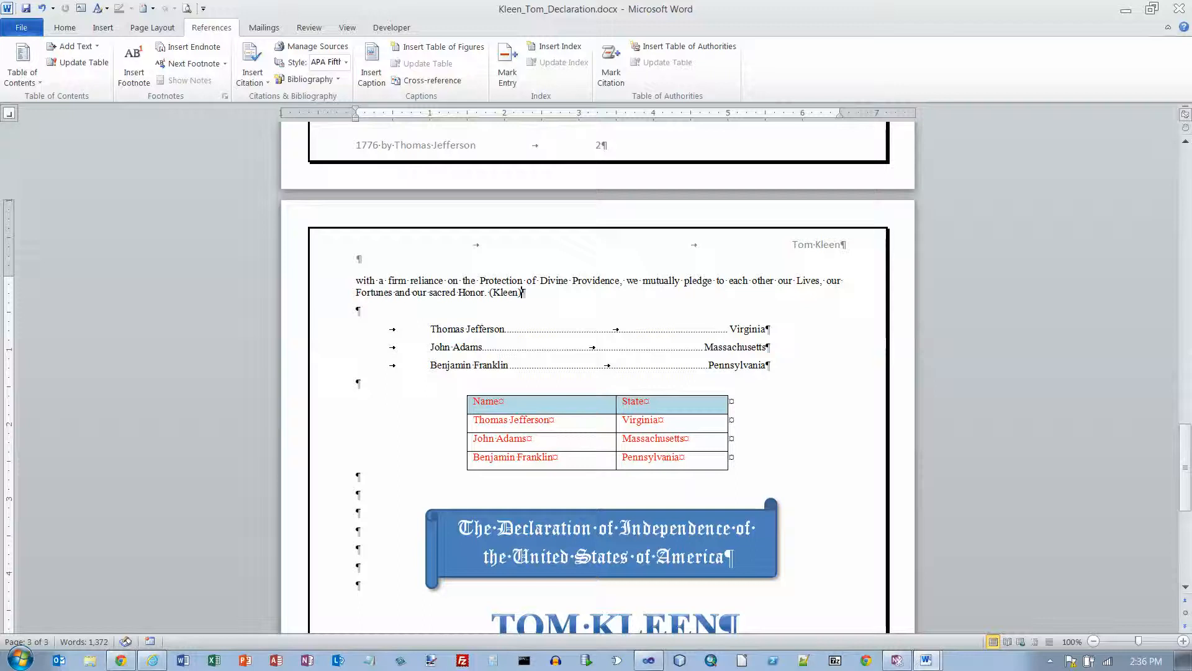
scroll(597, 372, "down", 8)
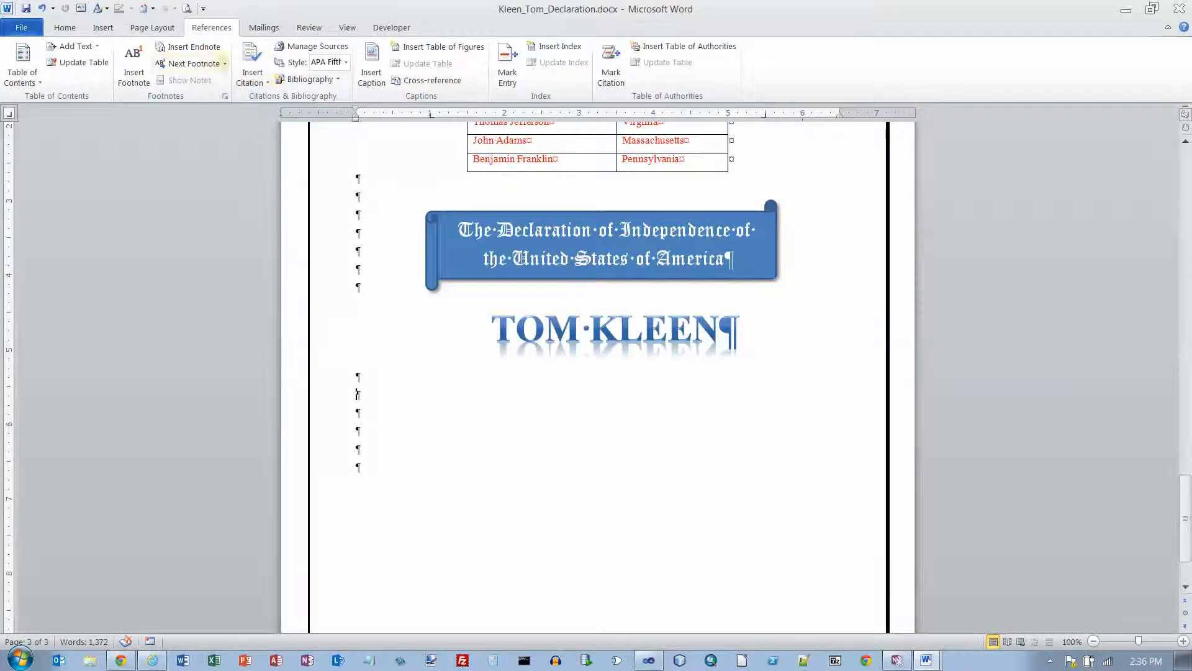
left_click(309, 79)
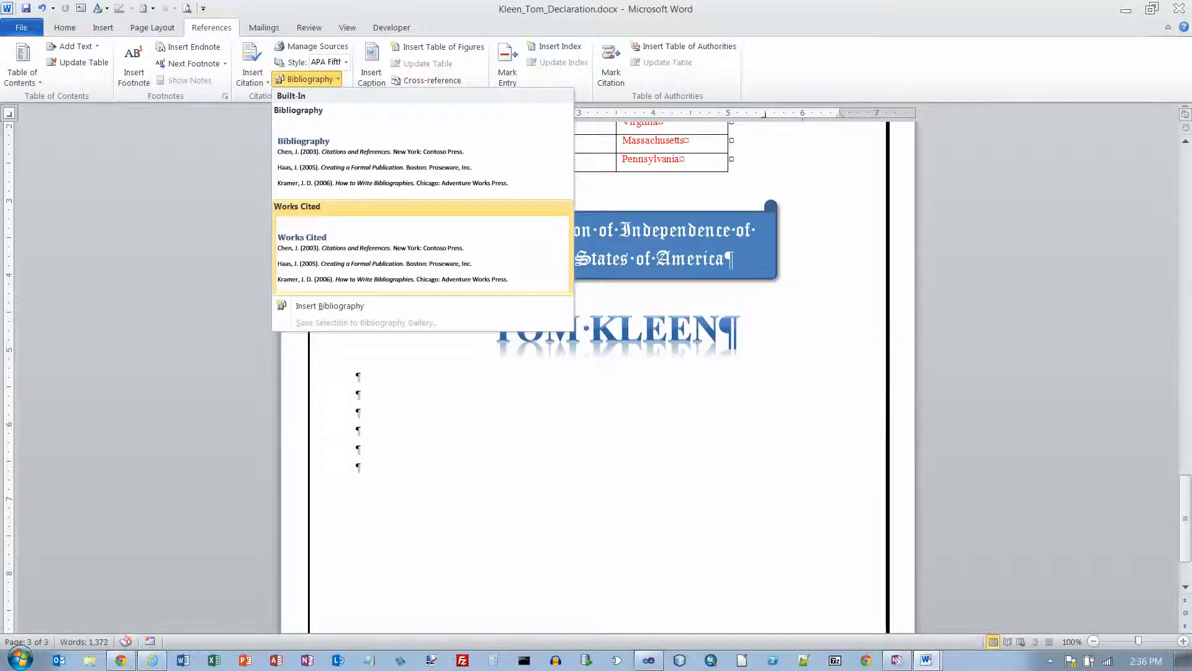
left_click(329, 242)
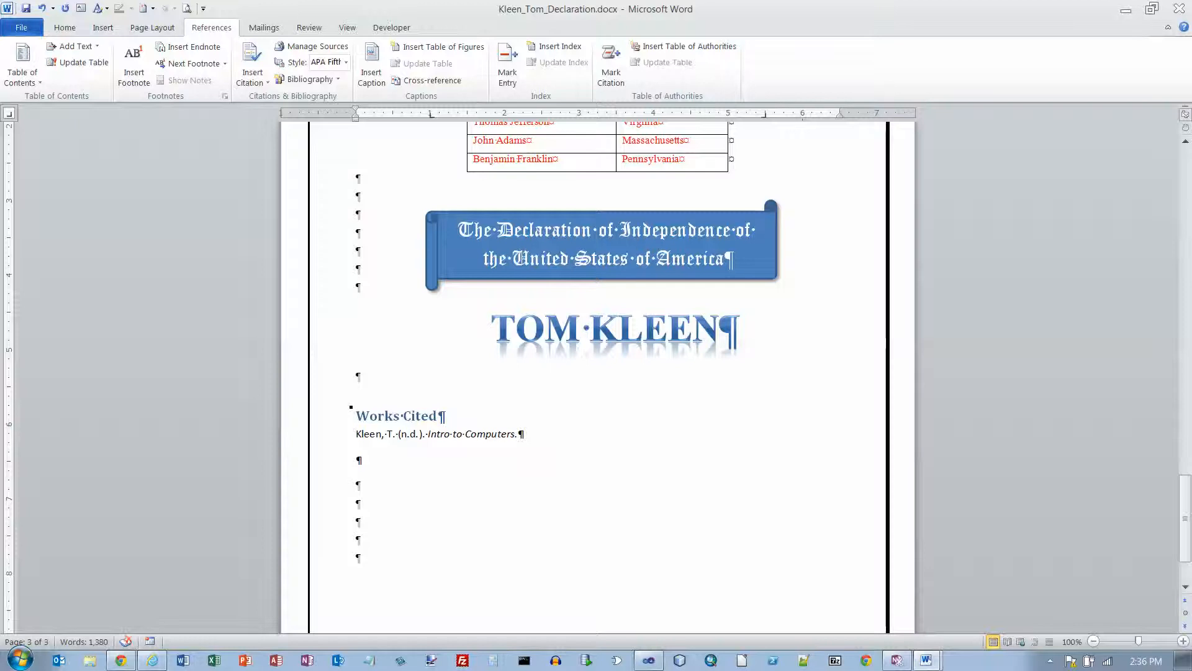
Step: Delete three of the empty paragraphs at the end of the declaration, below the bibliography
key("BackSpace")
key("BackSpace")
key("BackSpace")
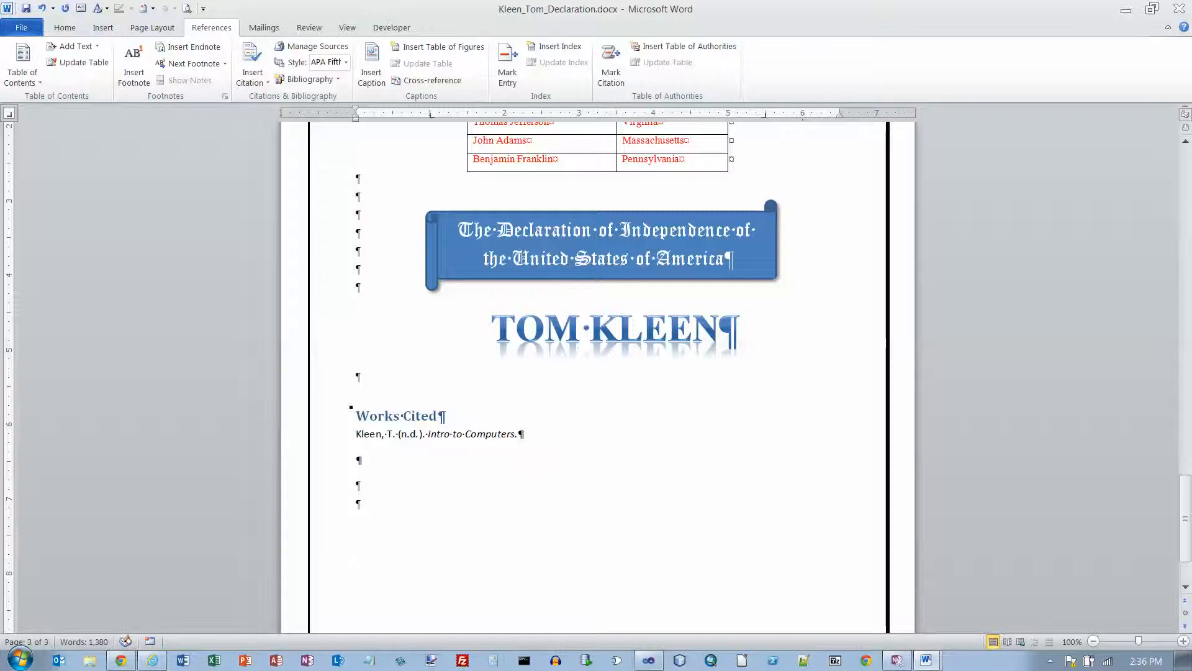